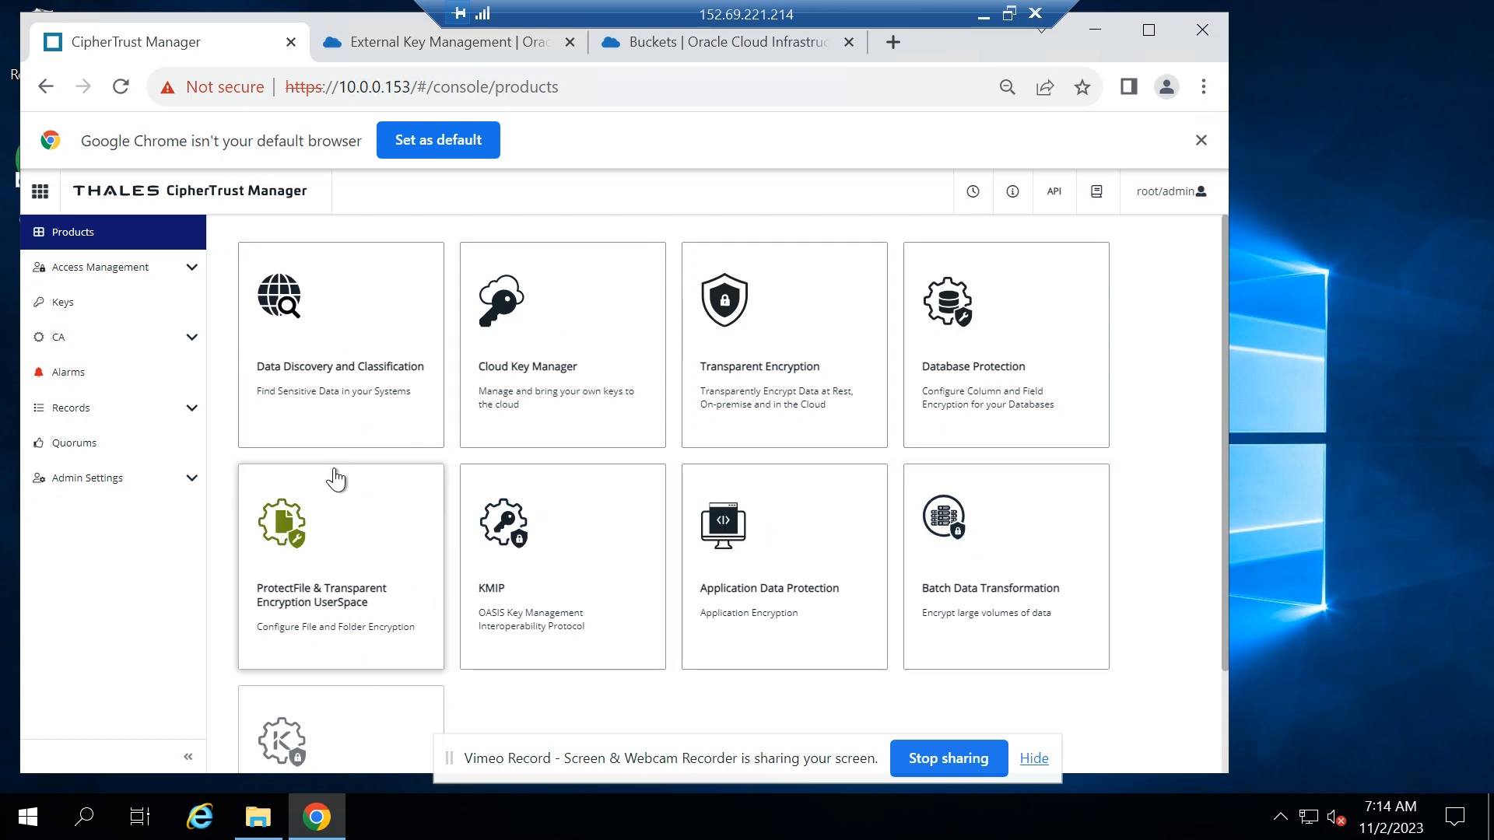
Examine the Oracle external vaults and identity providers in Cloud Key Manager, and the list of Oracle cloud keys
left_click(561, 338)
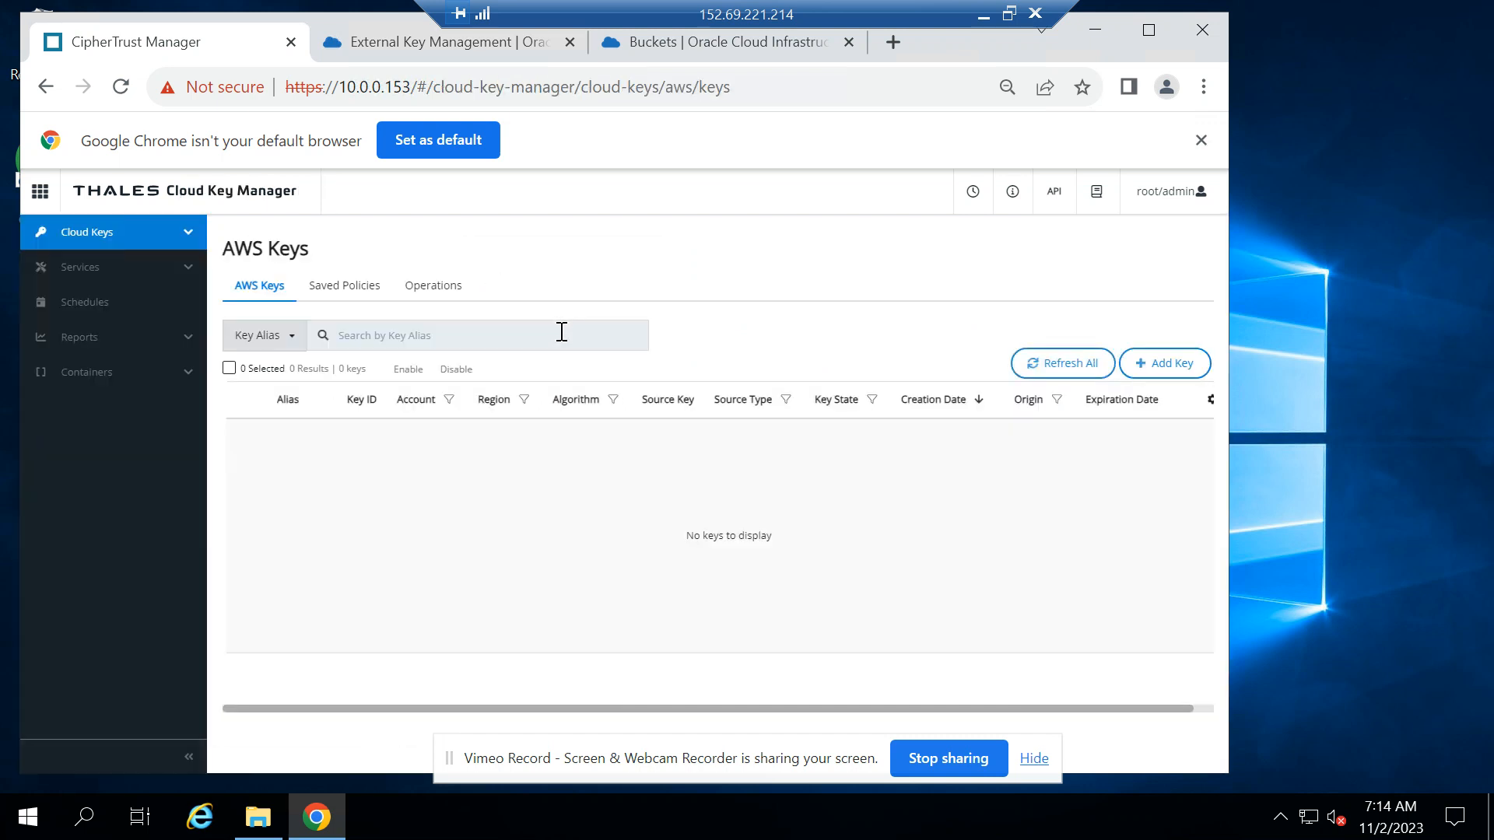
left_click(174, 233)
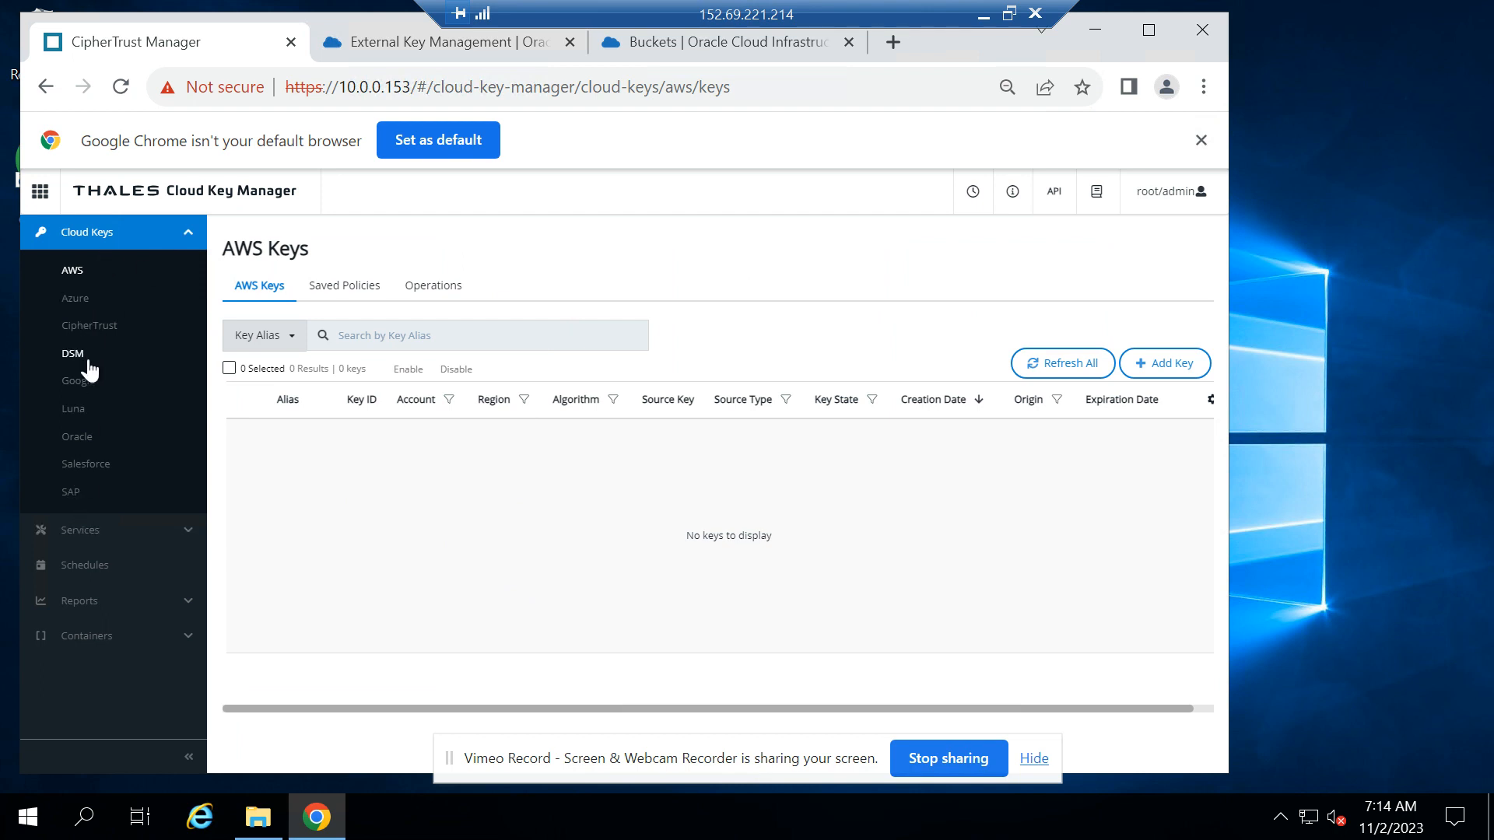
left_click(112, 639)
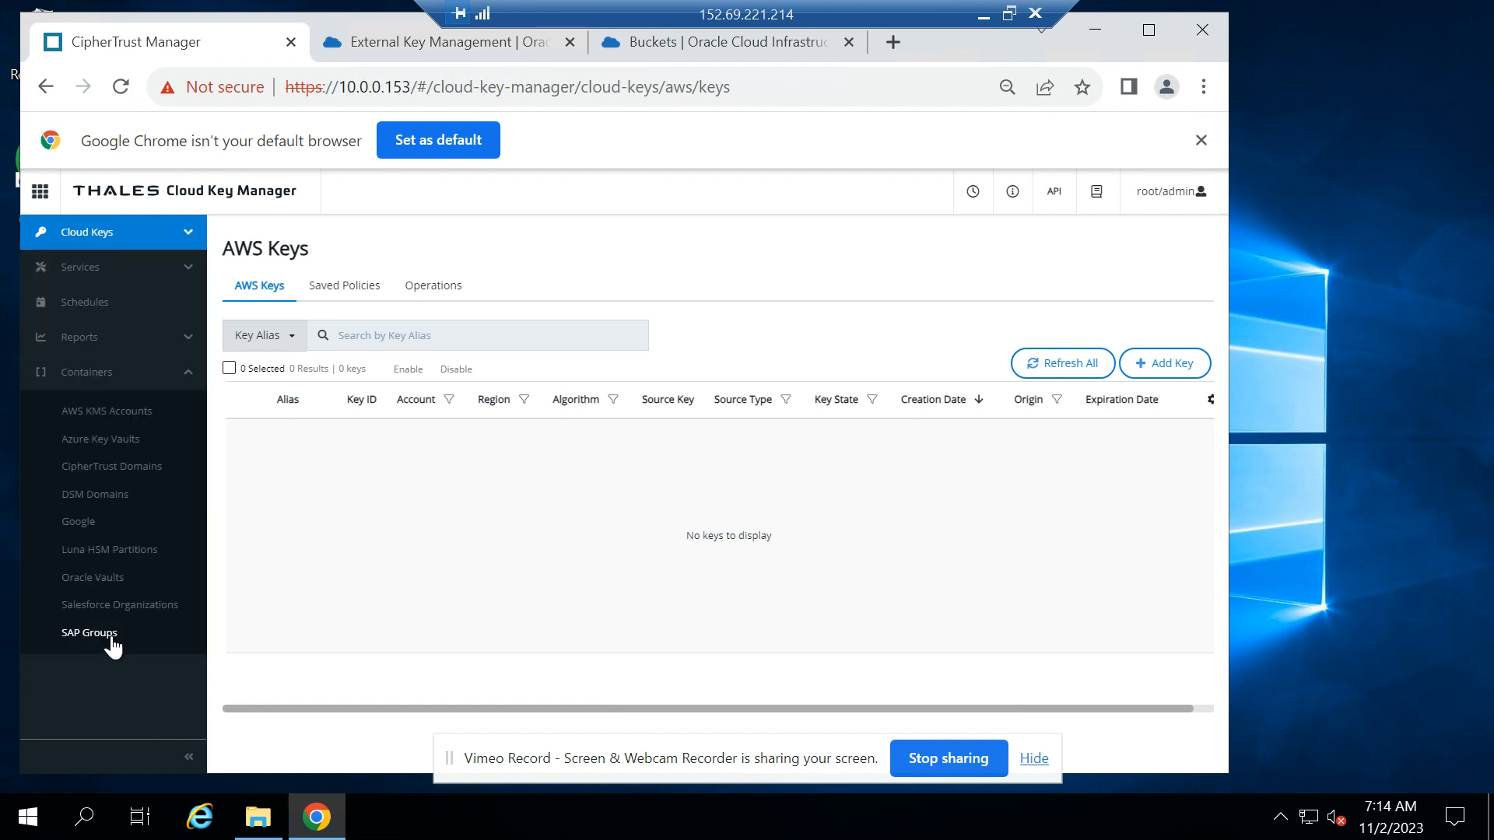
left_click(93, 577)
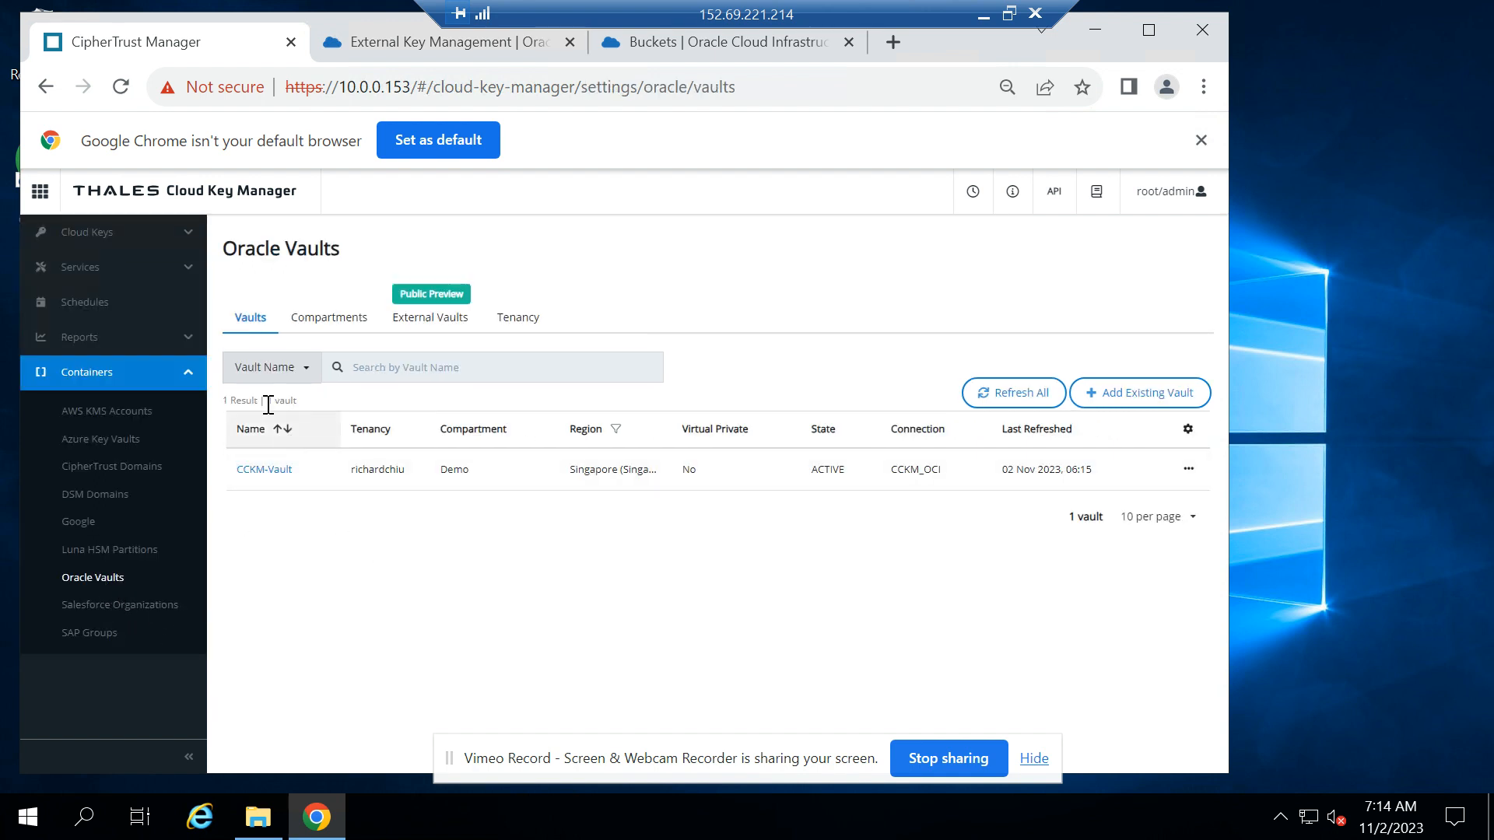
left_click(421, 319)
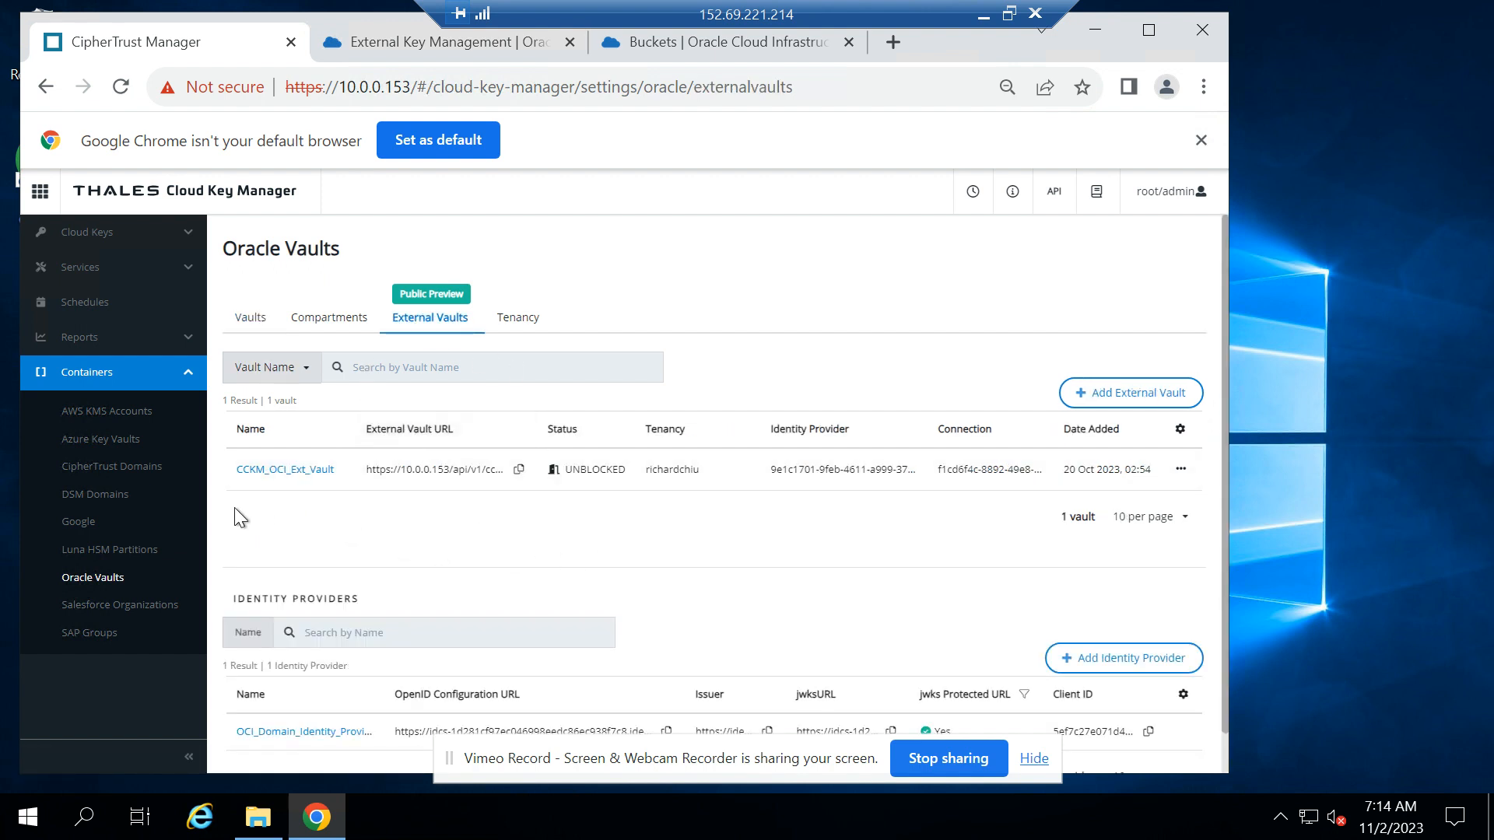
scroll(625, 591, "down", 1)
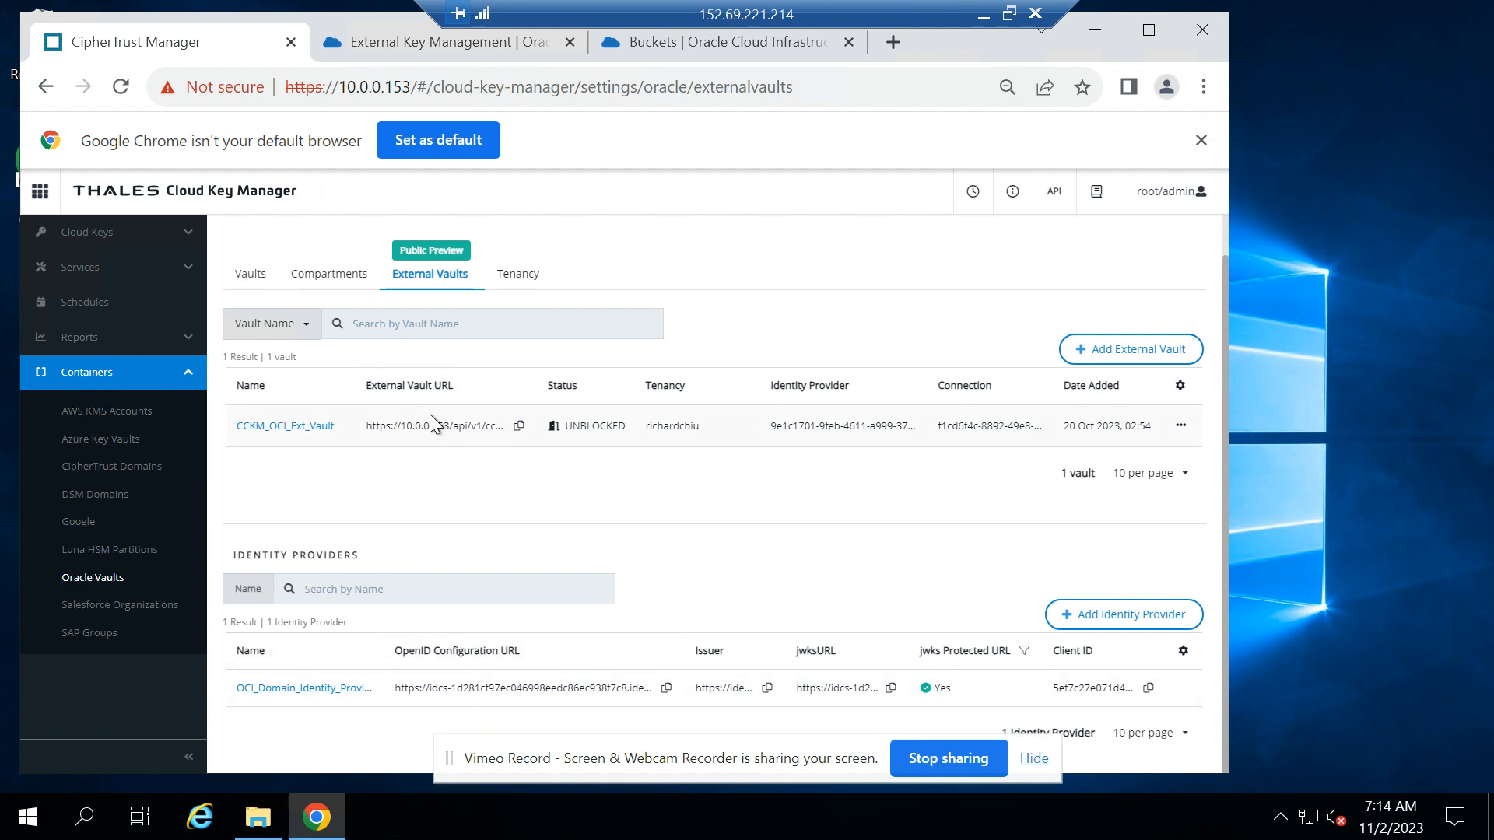
scroll(693, 520, "up", 1)
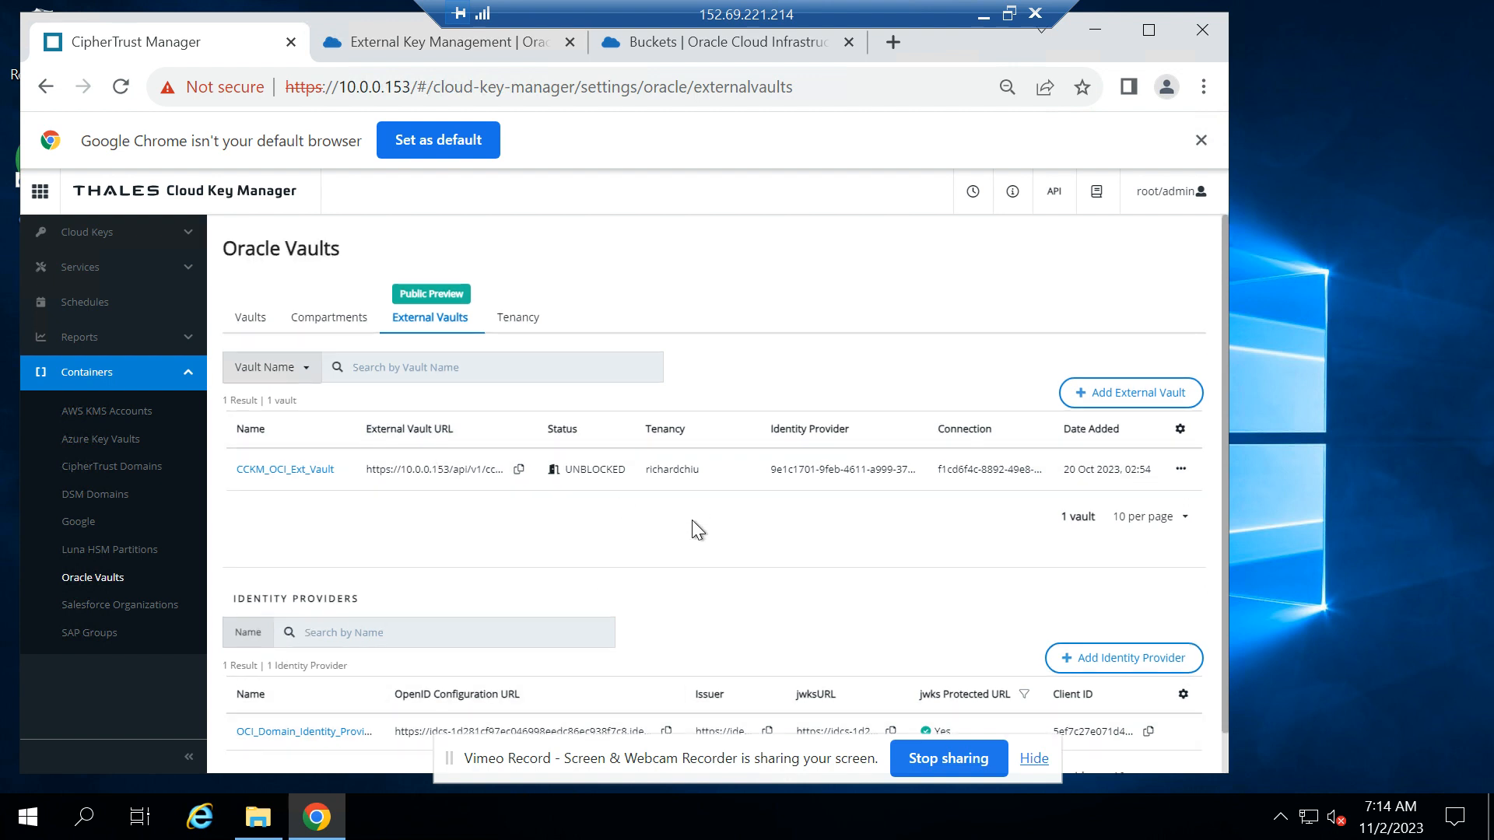
left_click(102, 232)
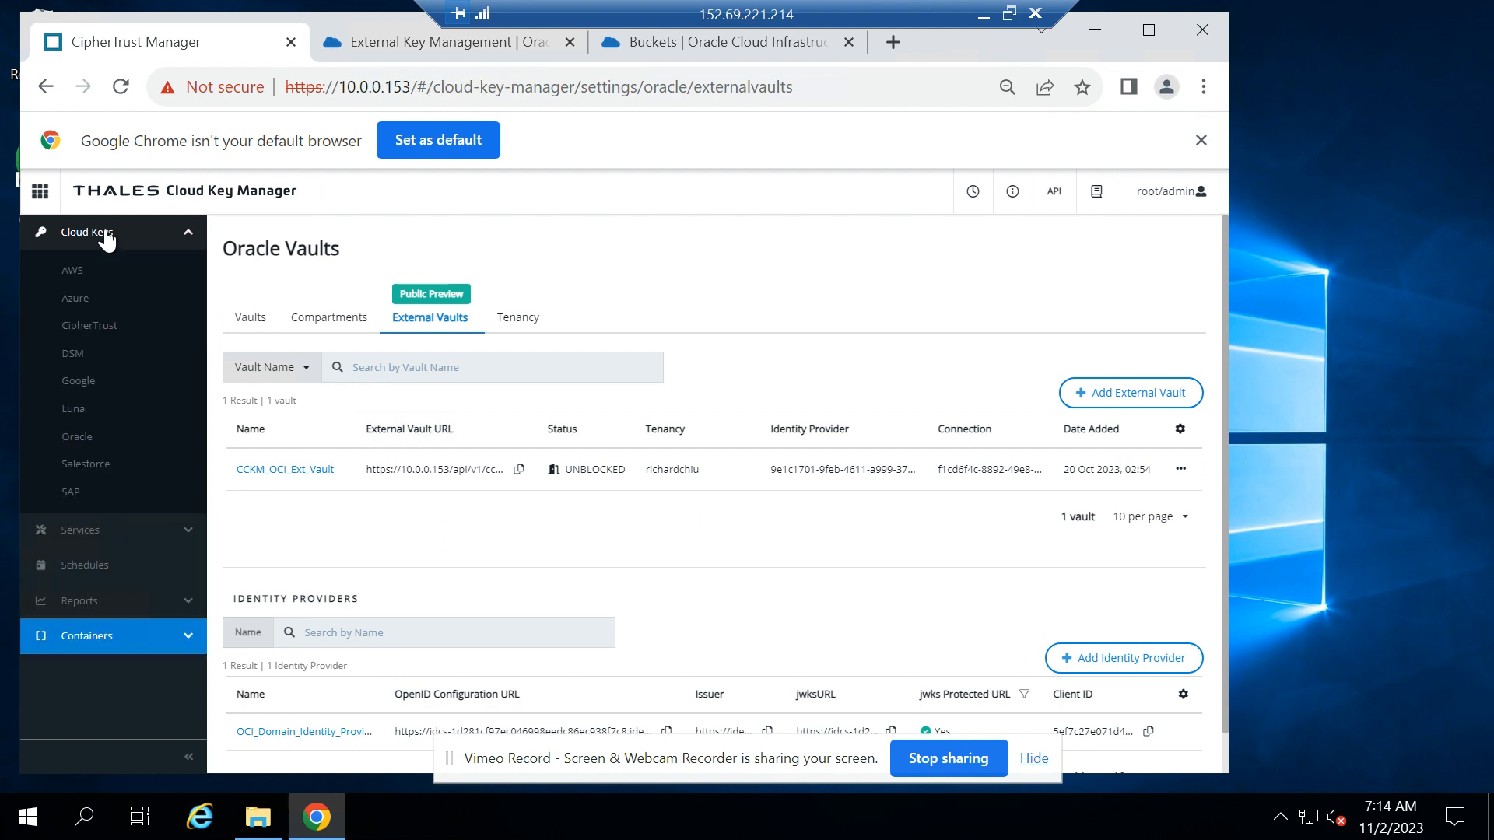
left_click(75, 440)
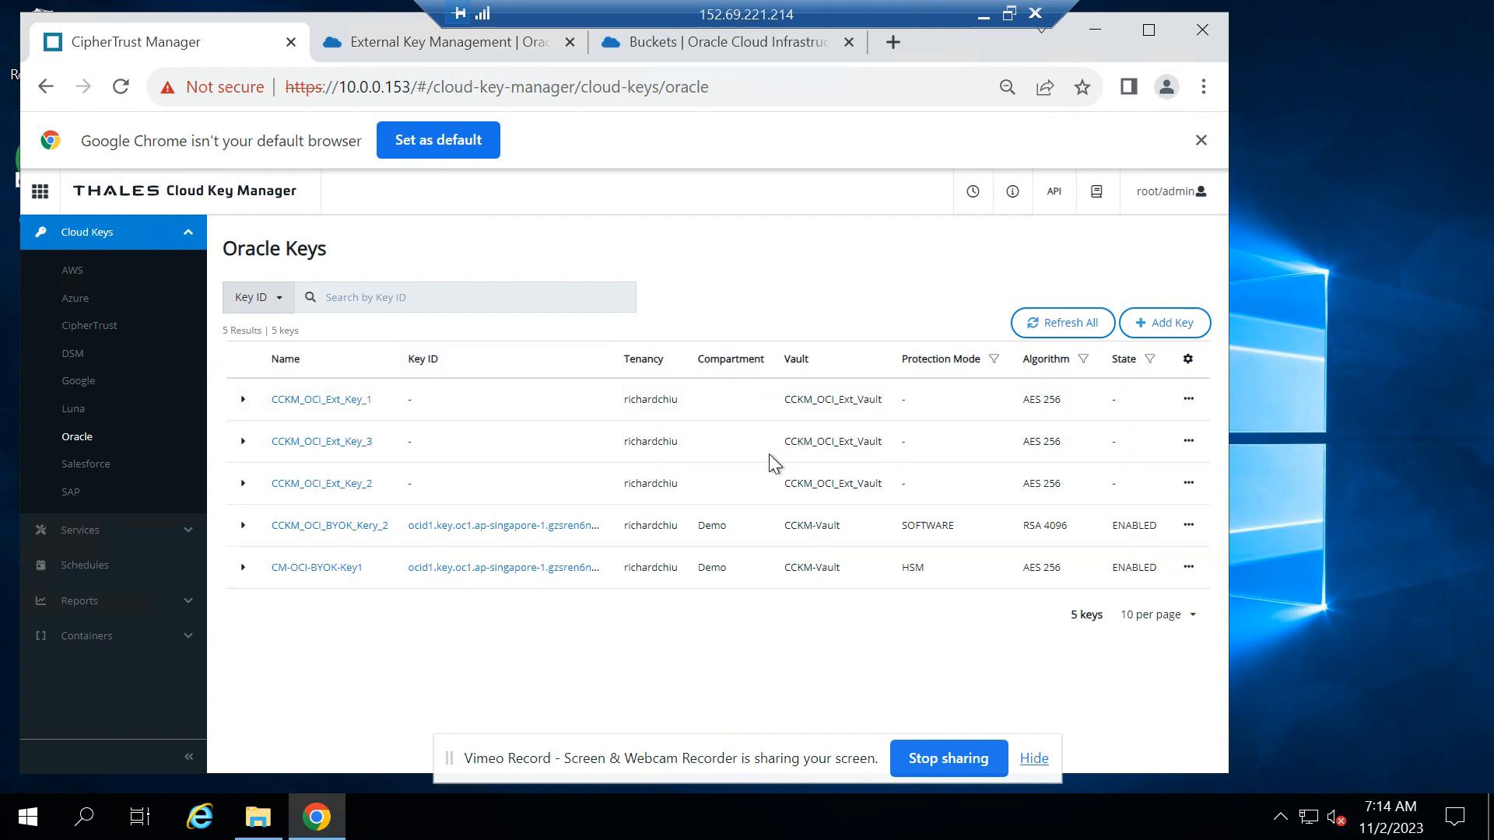
Switch to the Oracle Cloud console and examine the key references of the external key management vault CCKM_EKMS
left_click(473, 44)
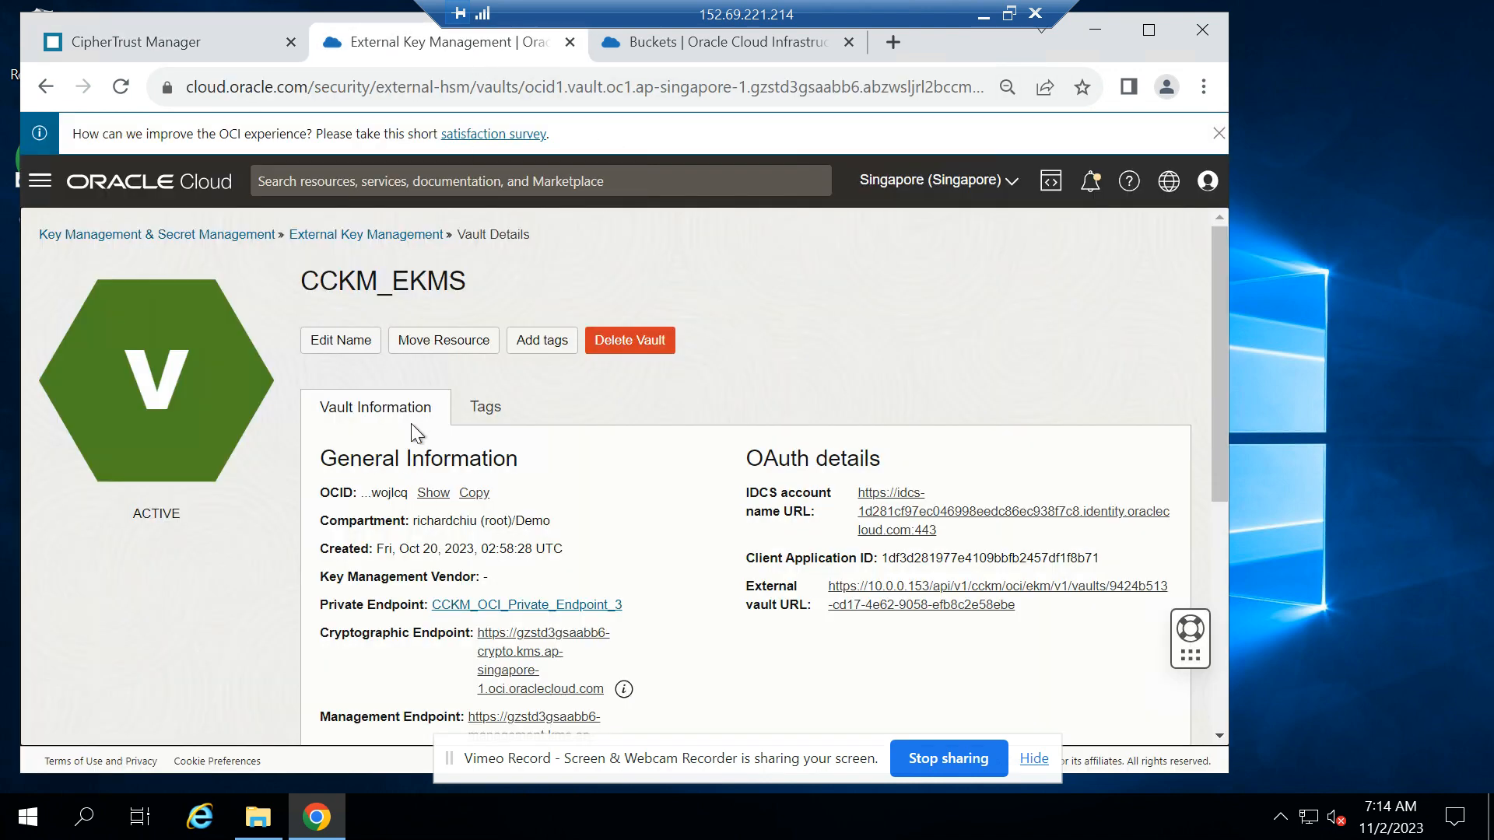
left_click(216, 237)
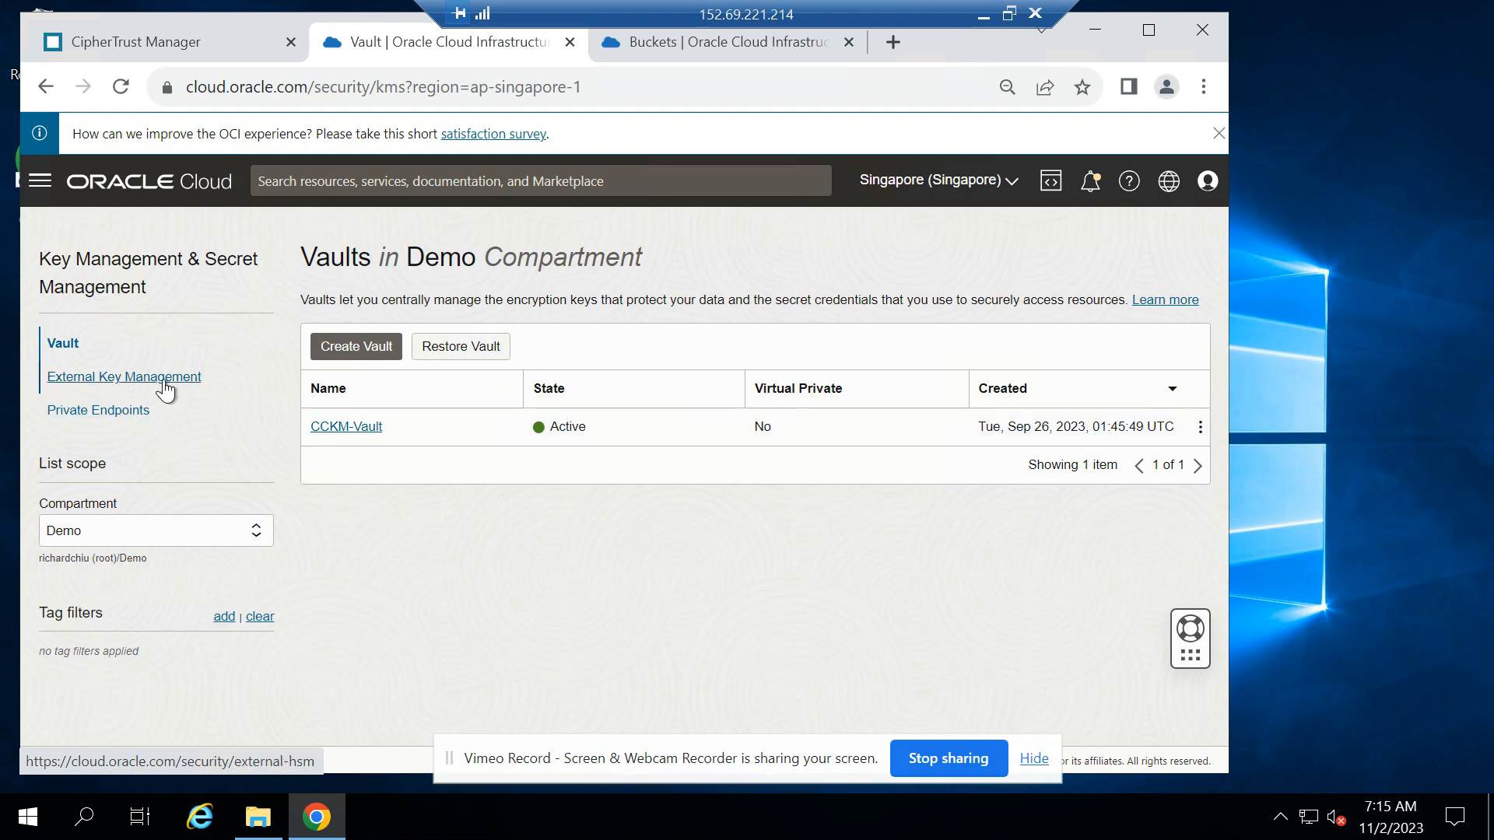
left_click(125, 379)
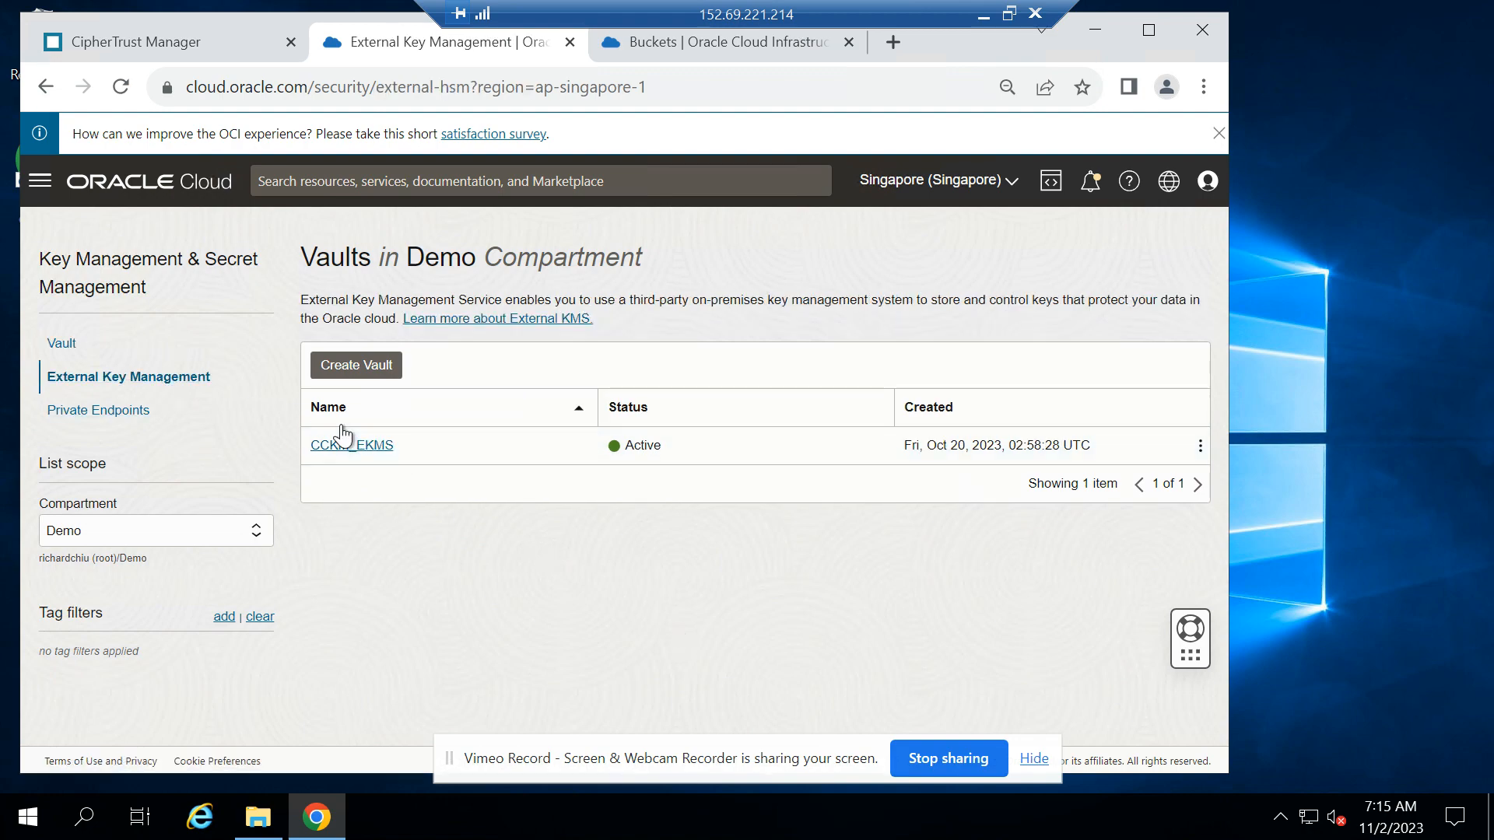
left_click(352, 445)
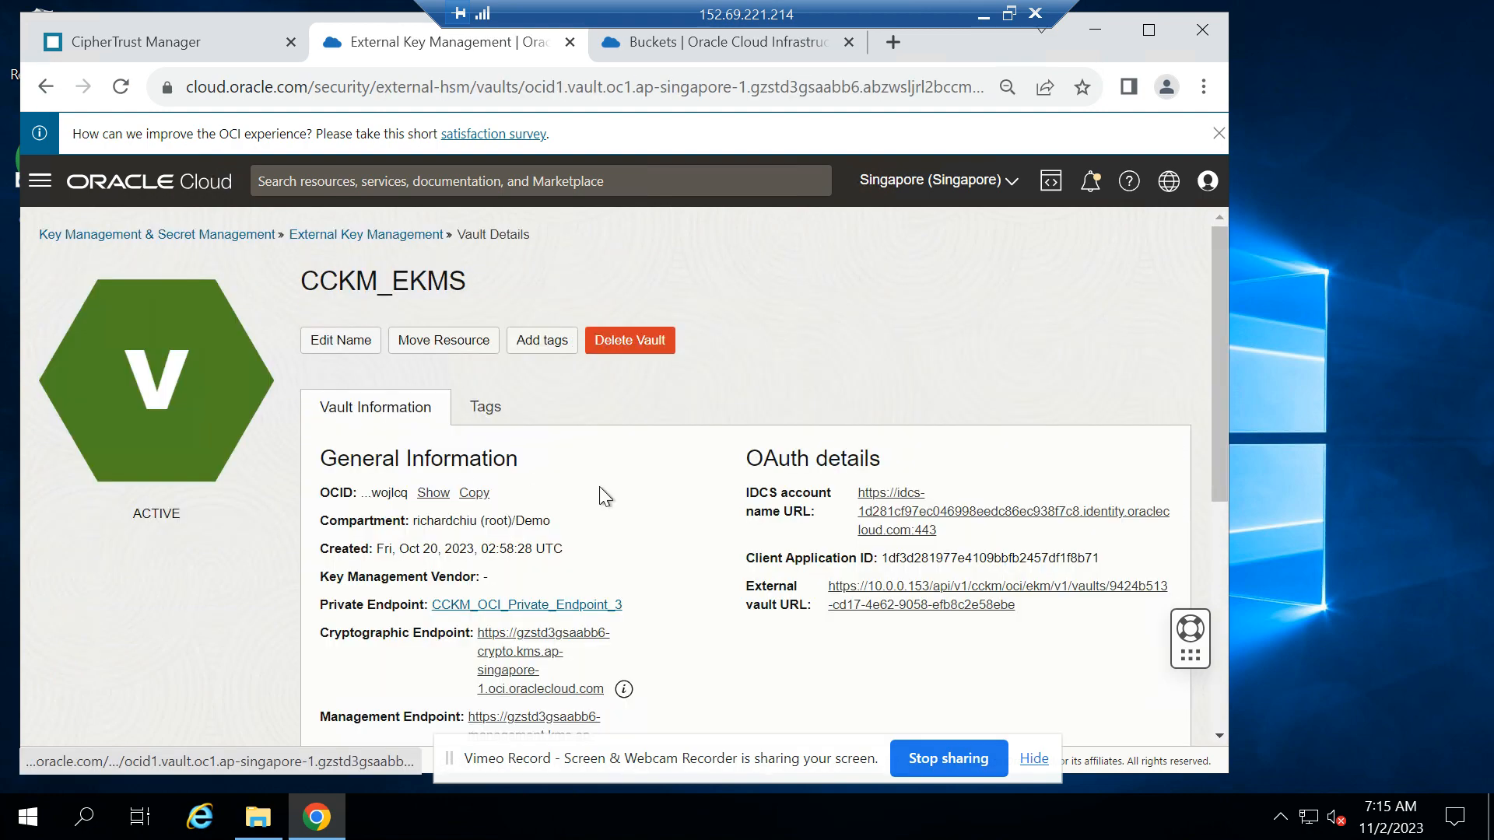
scroll(502, 558, "down", 5)
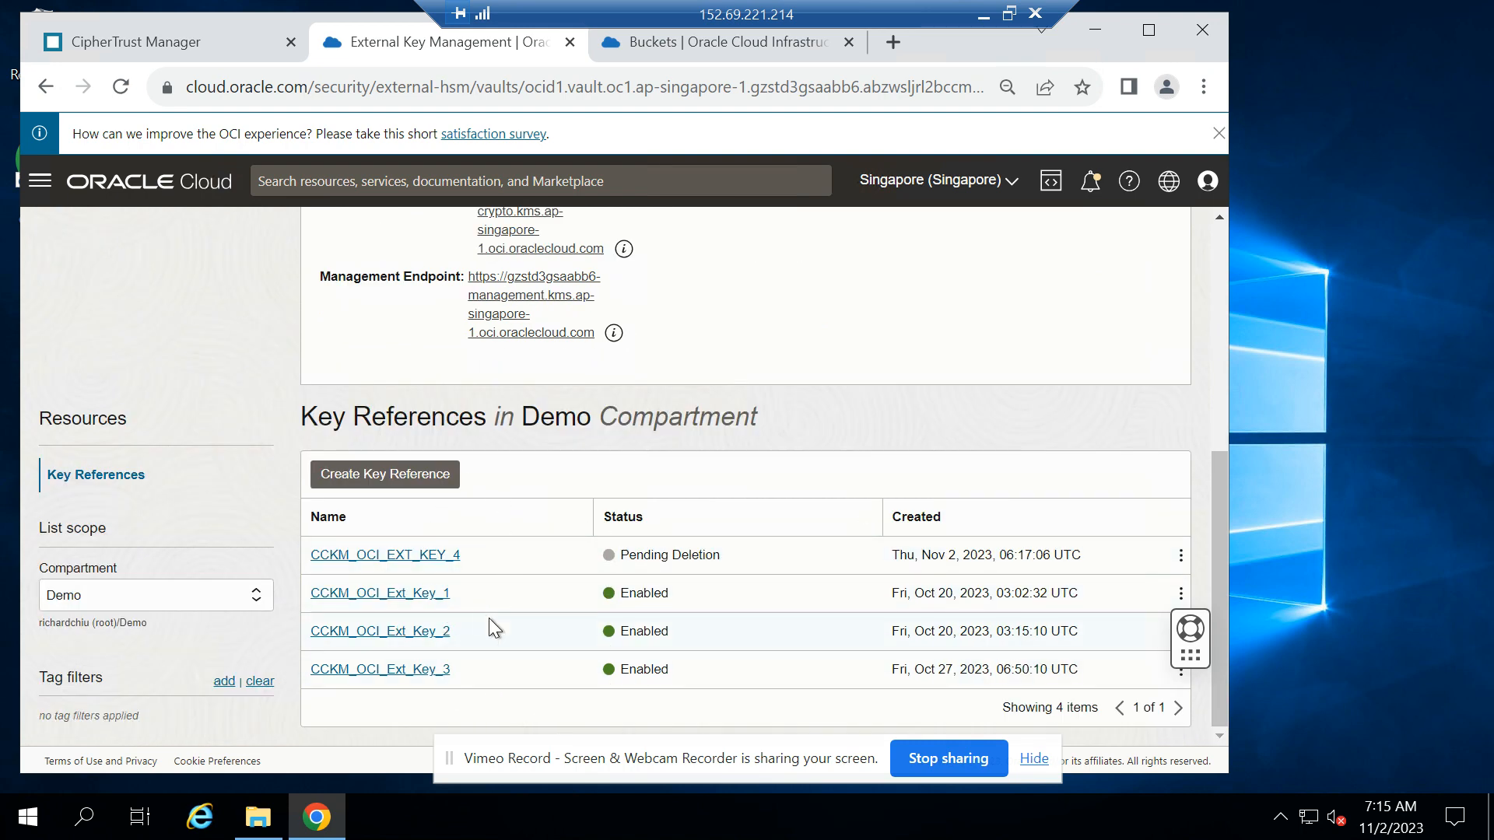
Back in CipherTrust Manager, start adding an Oracle key in vault CCKM_OCI_Ext_Vault with origin Oracle External (HYOK) and source CipherTrust (Local)
left_click(180, 39)
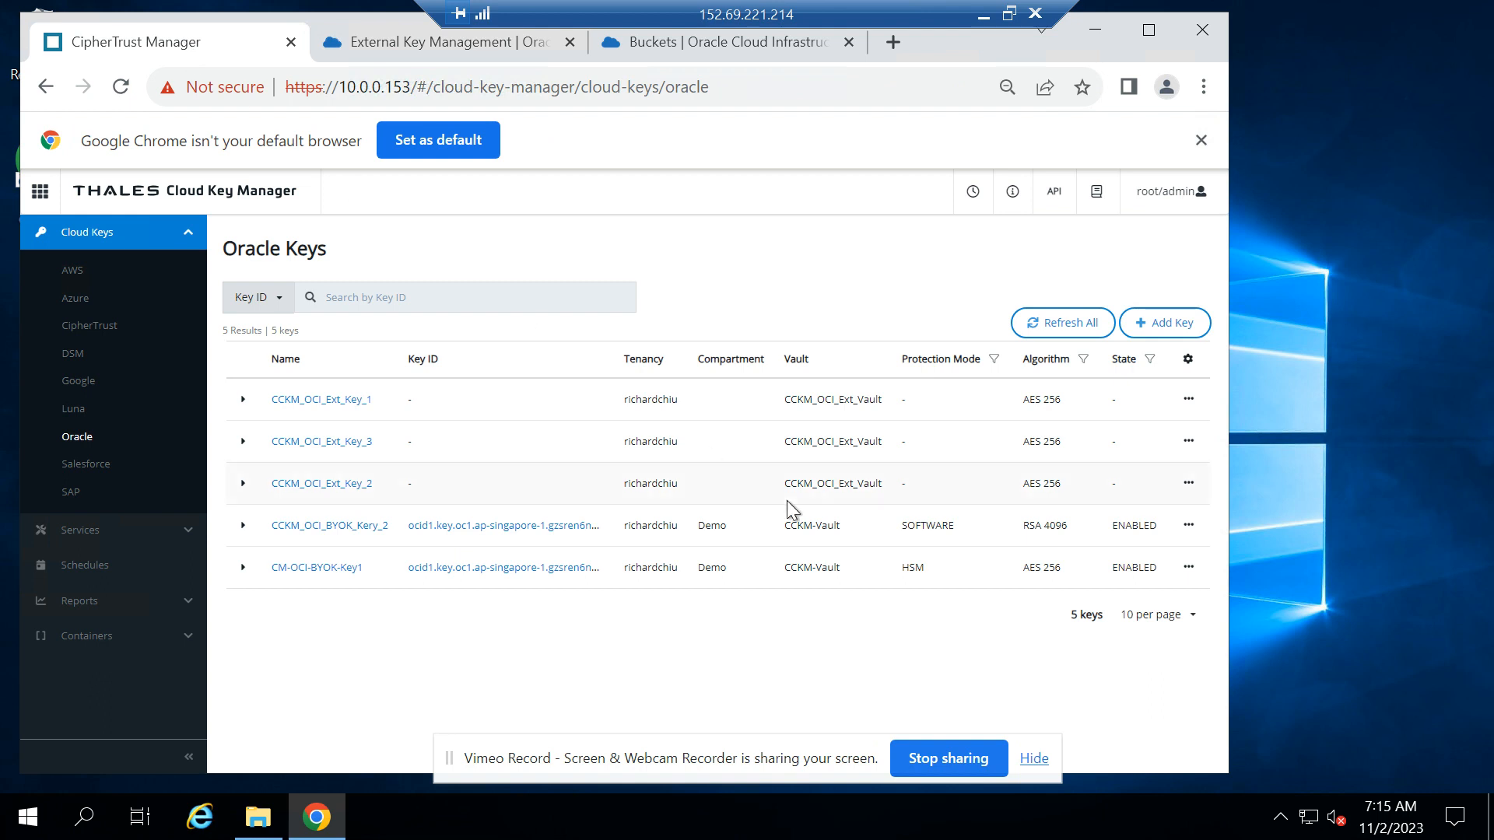
left_click(1179, 323)
left_click(464, 336)
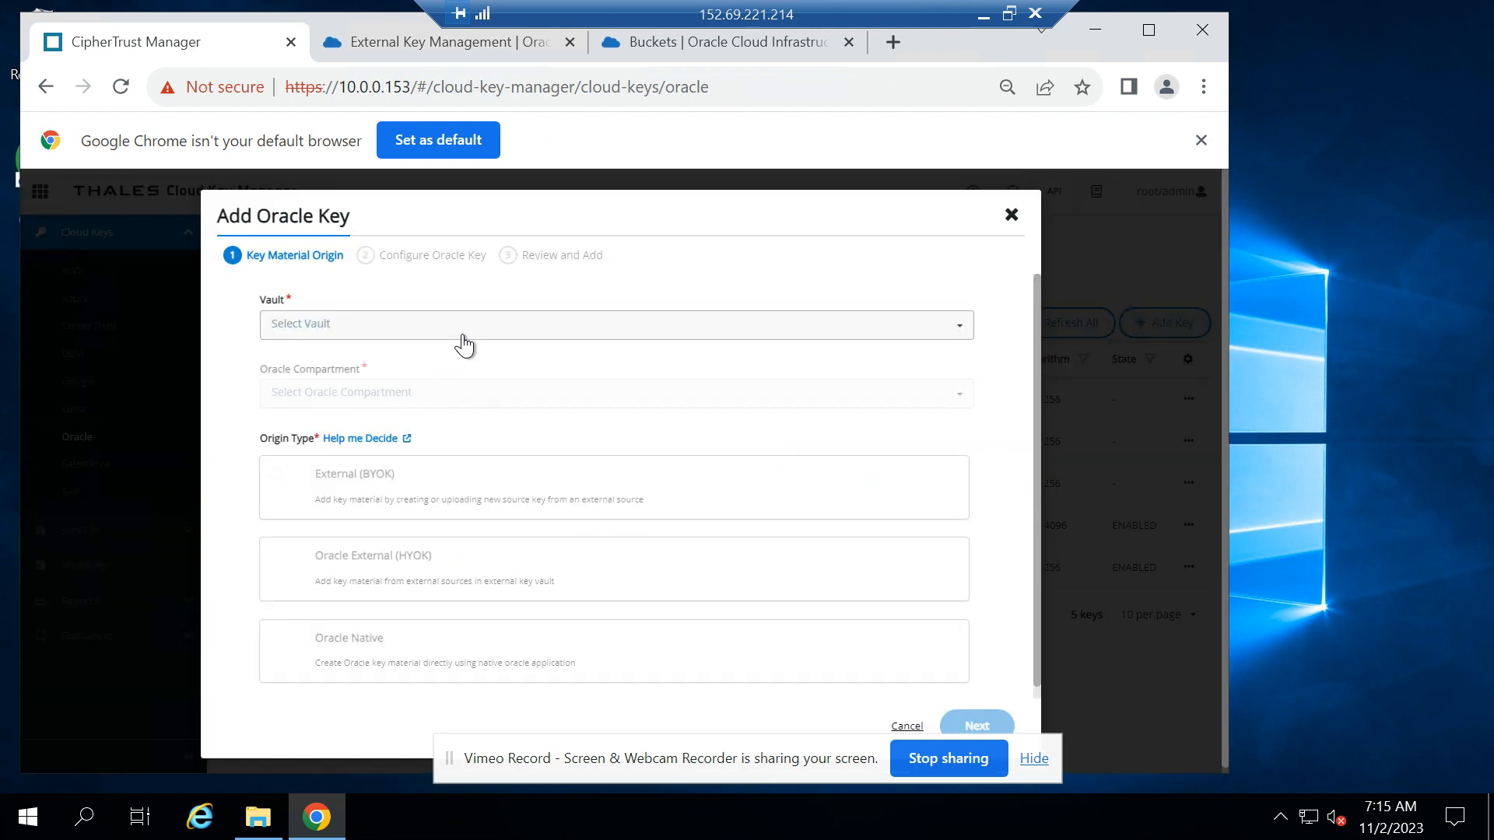
left_click(436, 384)
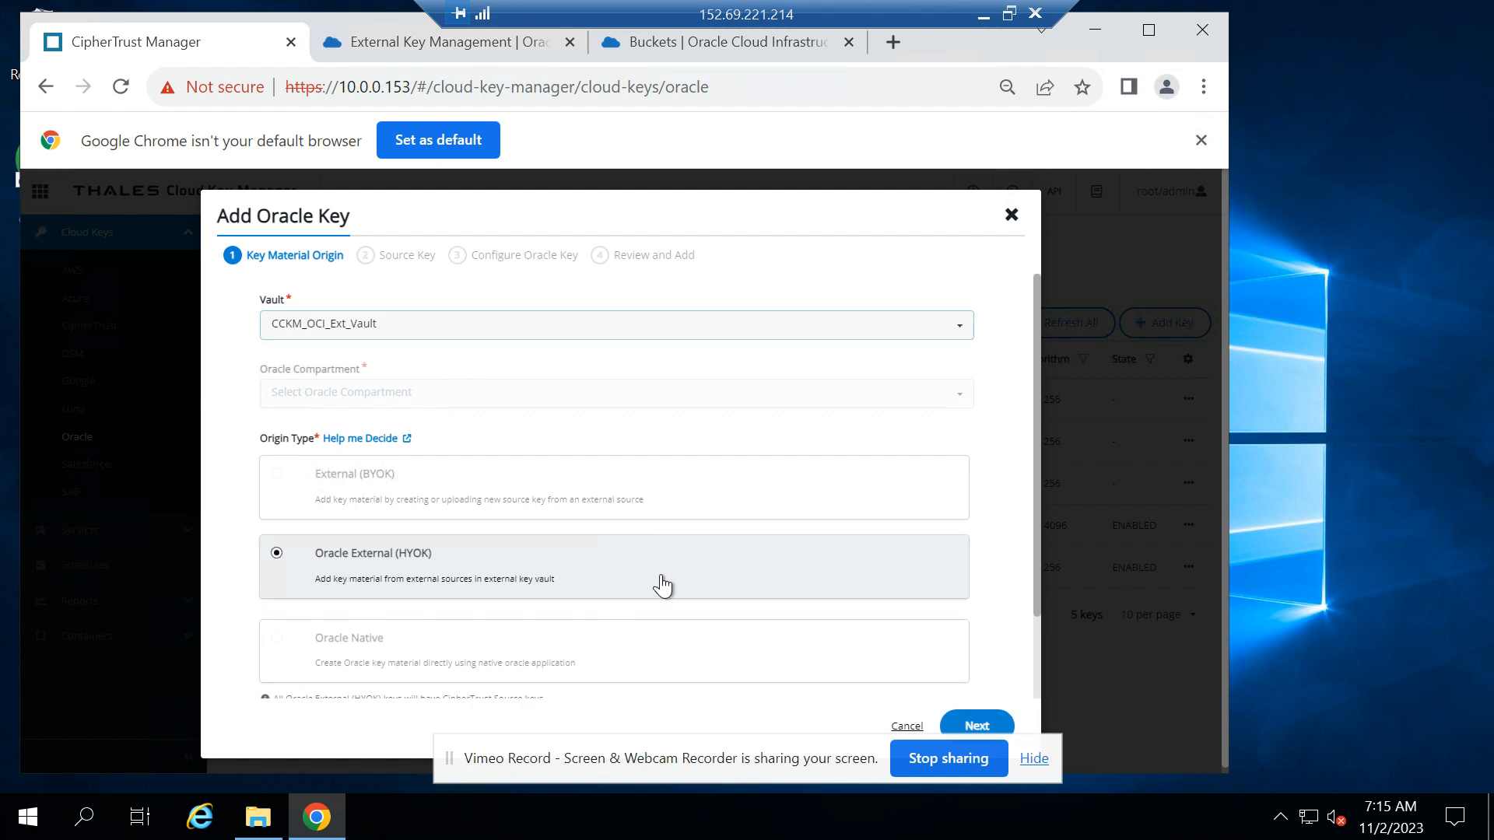
scroll(661, 585, "down", 2)
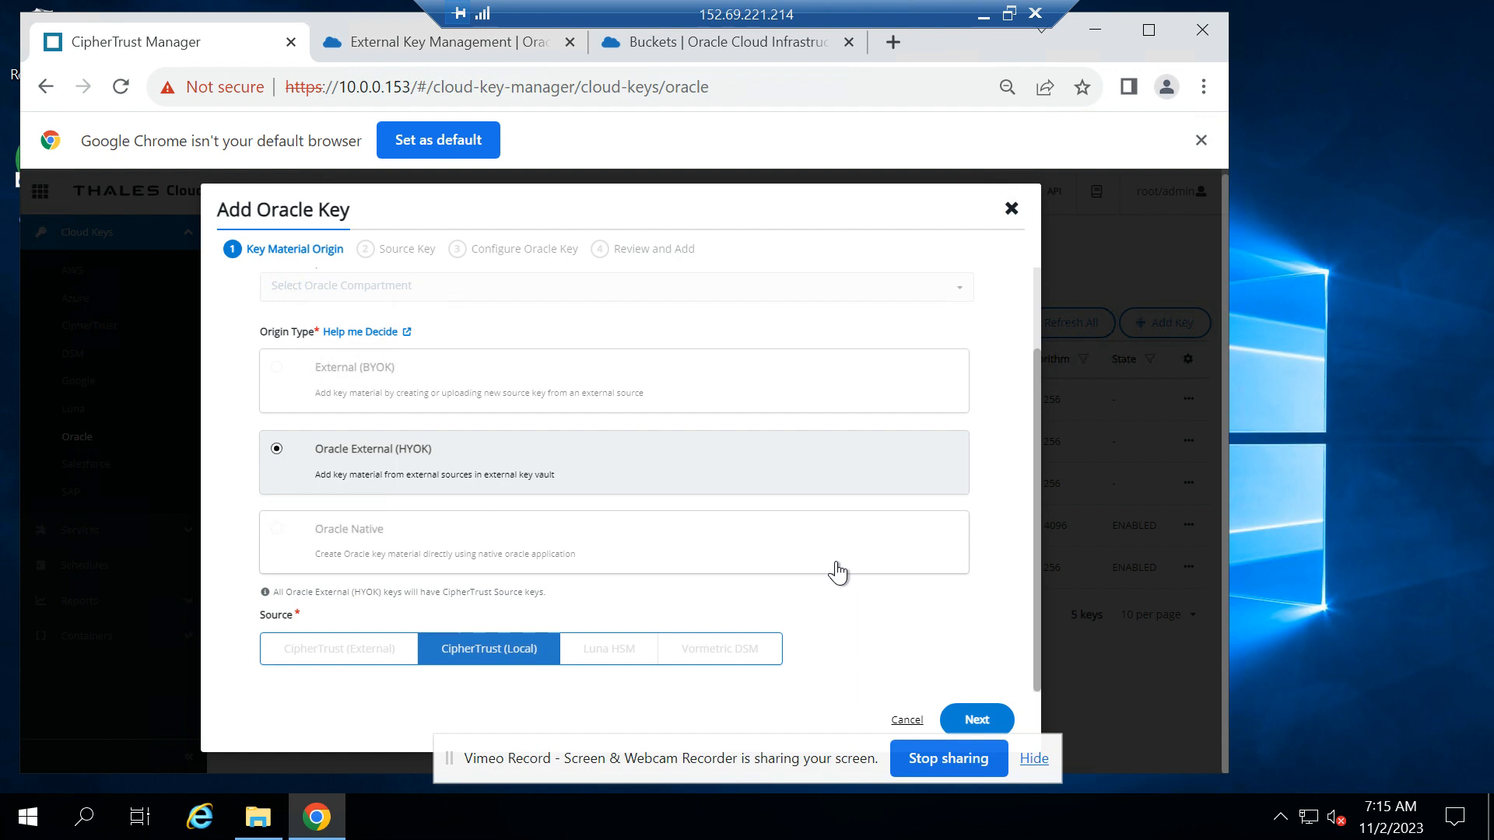
left_click(984, 716)
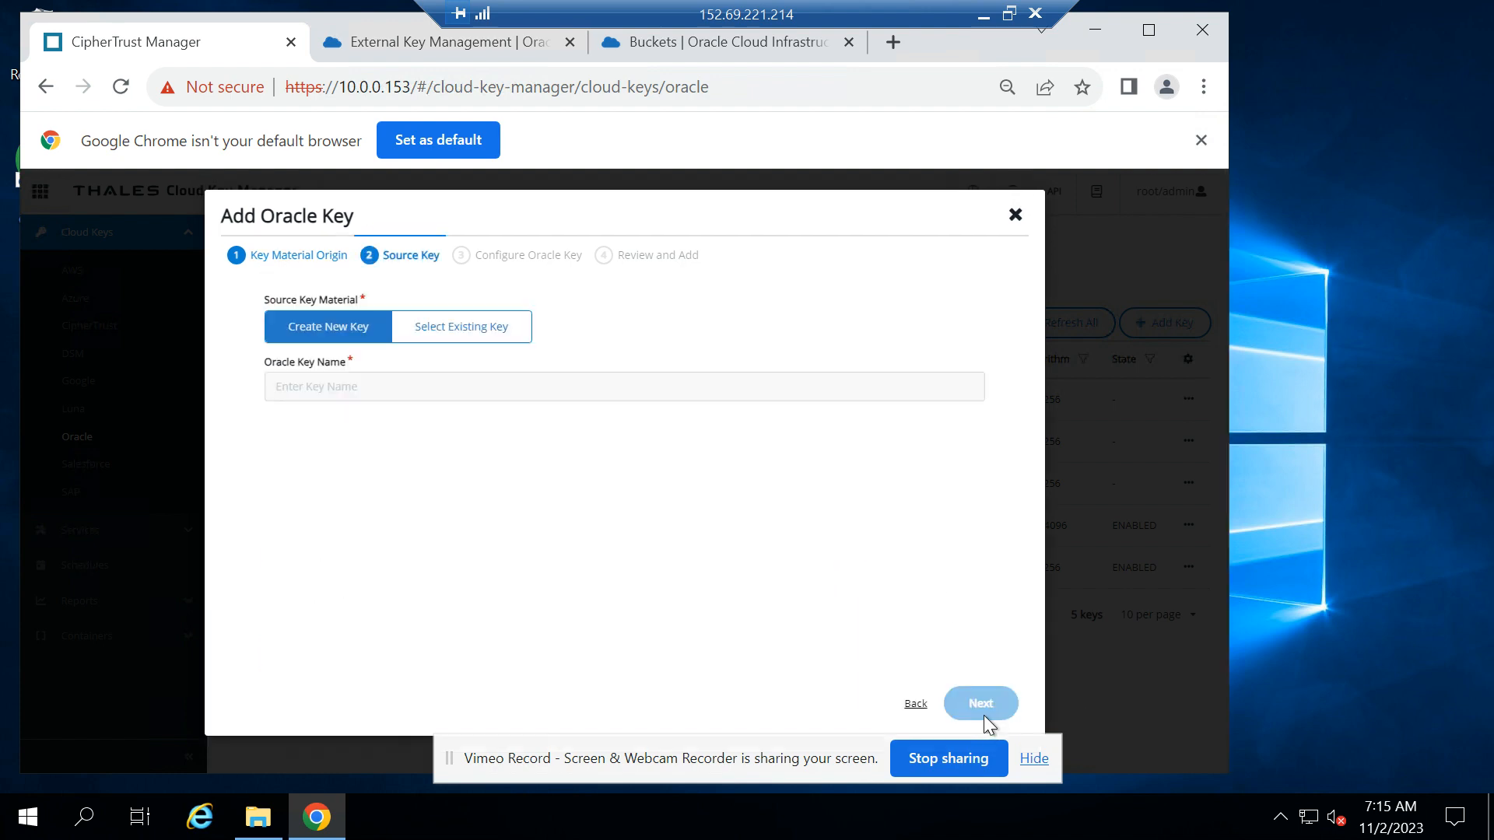
Name the new source key OCI_CCKM_EXT_key_5 and continue to the Oracle key configuration
left_click(482, 384)
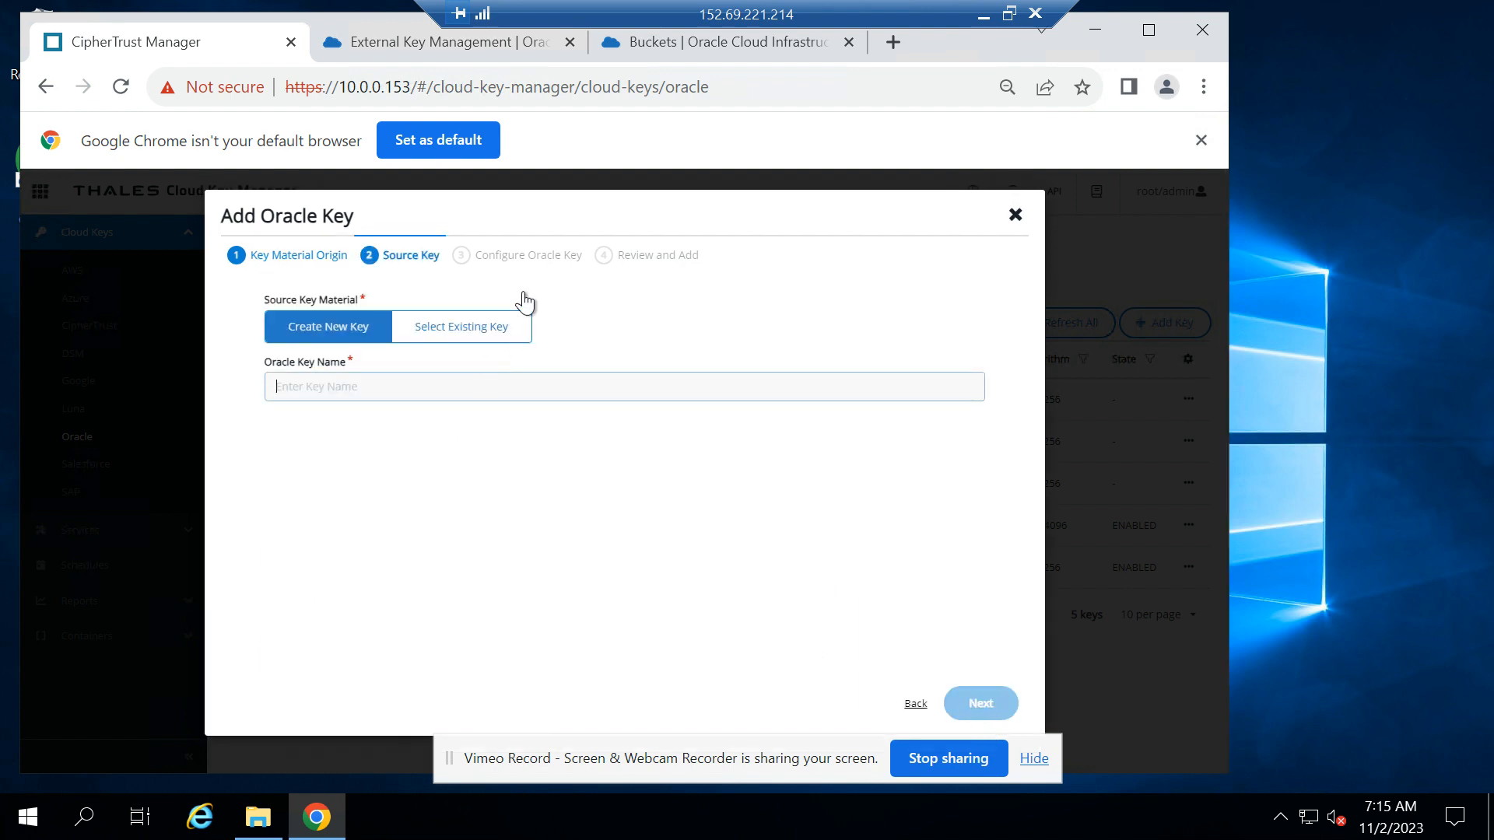
left_click(510, 212)
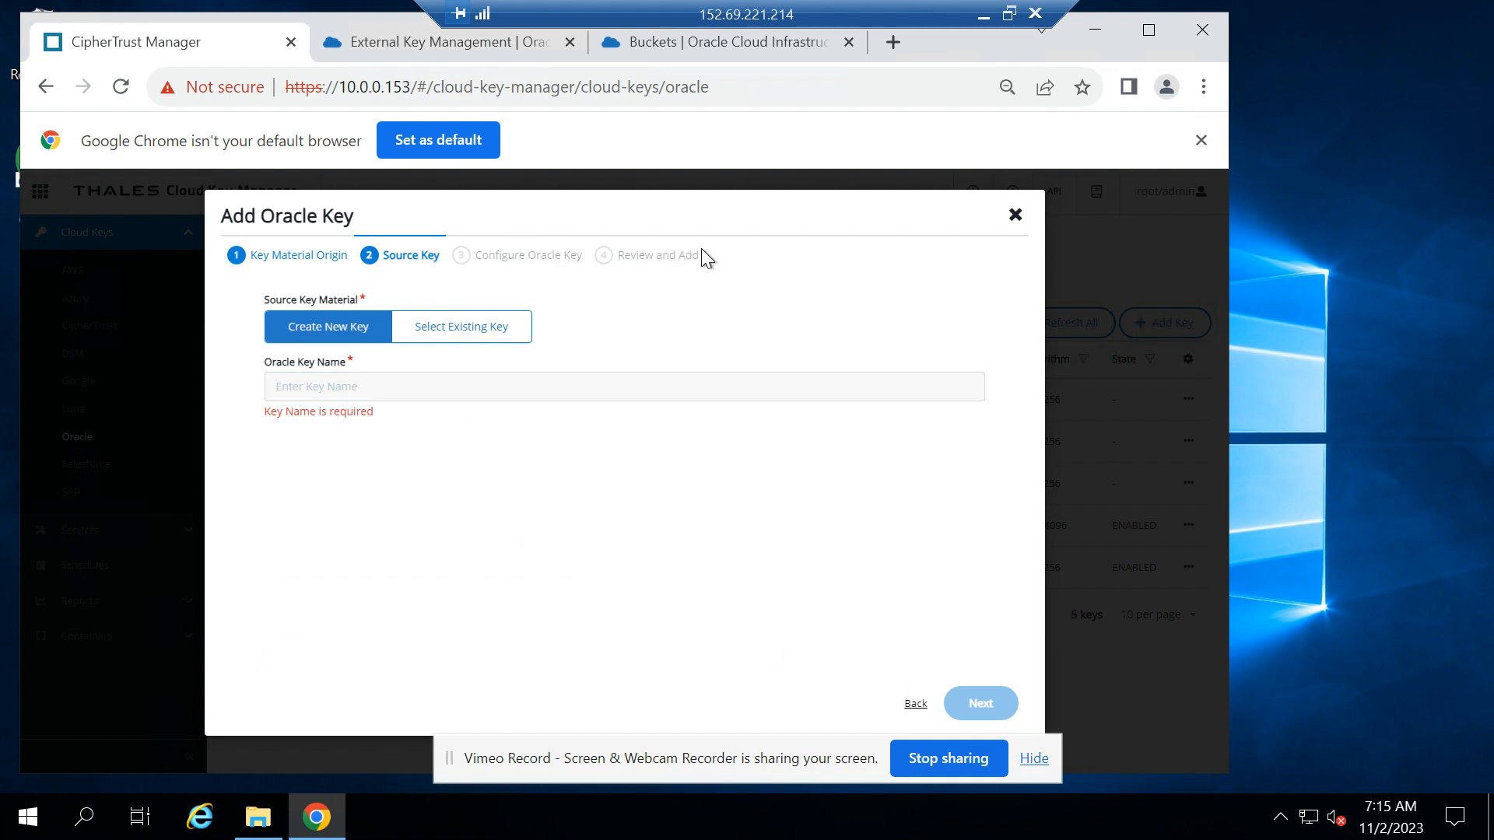
left_click(435, 394)
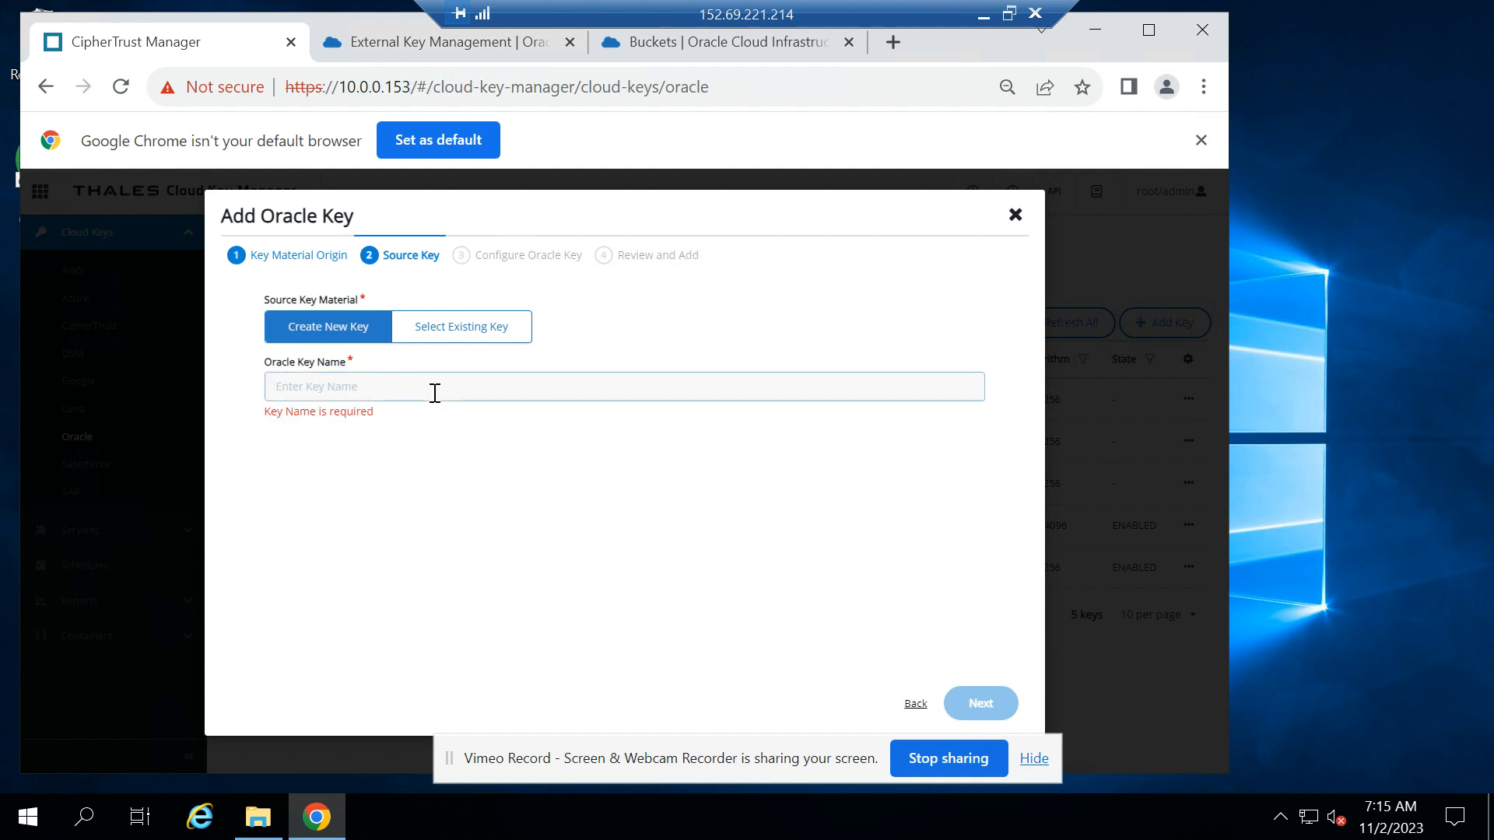
type("OCI")
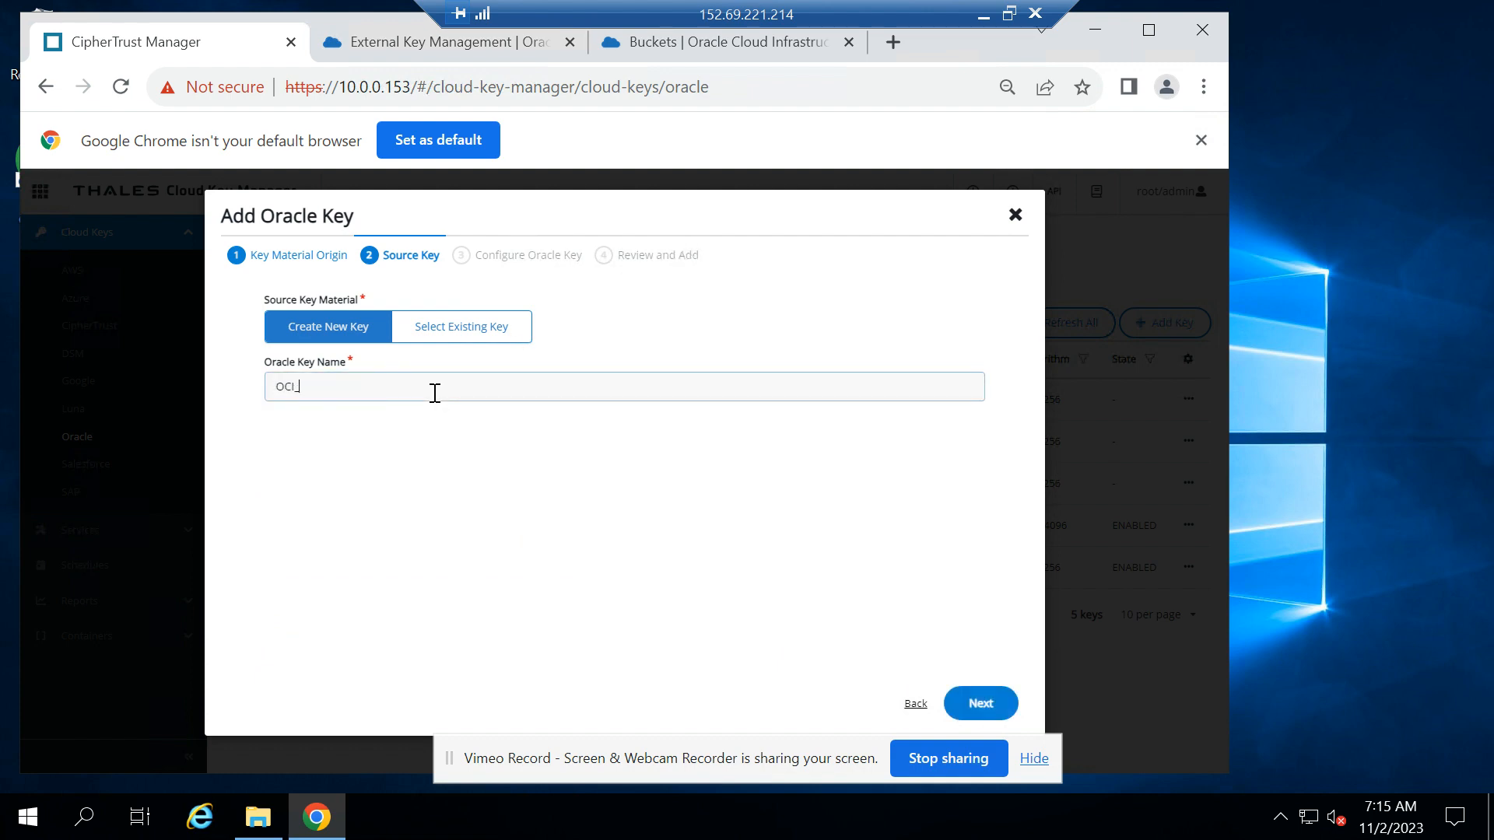
type("_CCK_")
type("M_")
type("EXT")
type("_k")
type("key")
type("5")
type("_5")
left_click(982, 708)
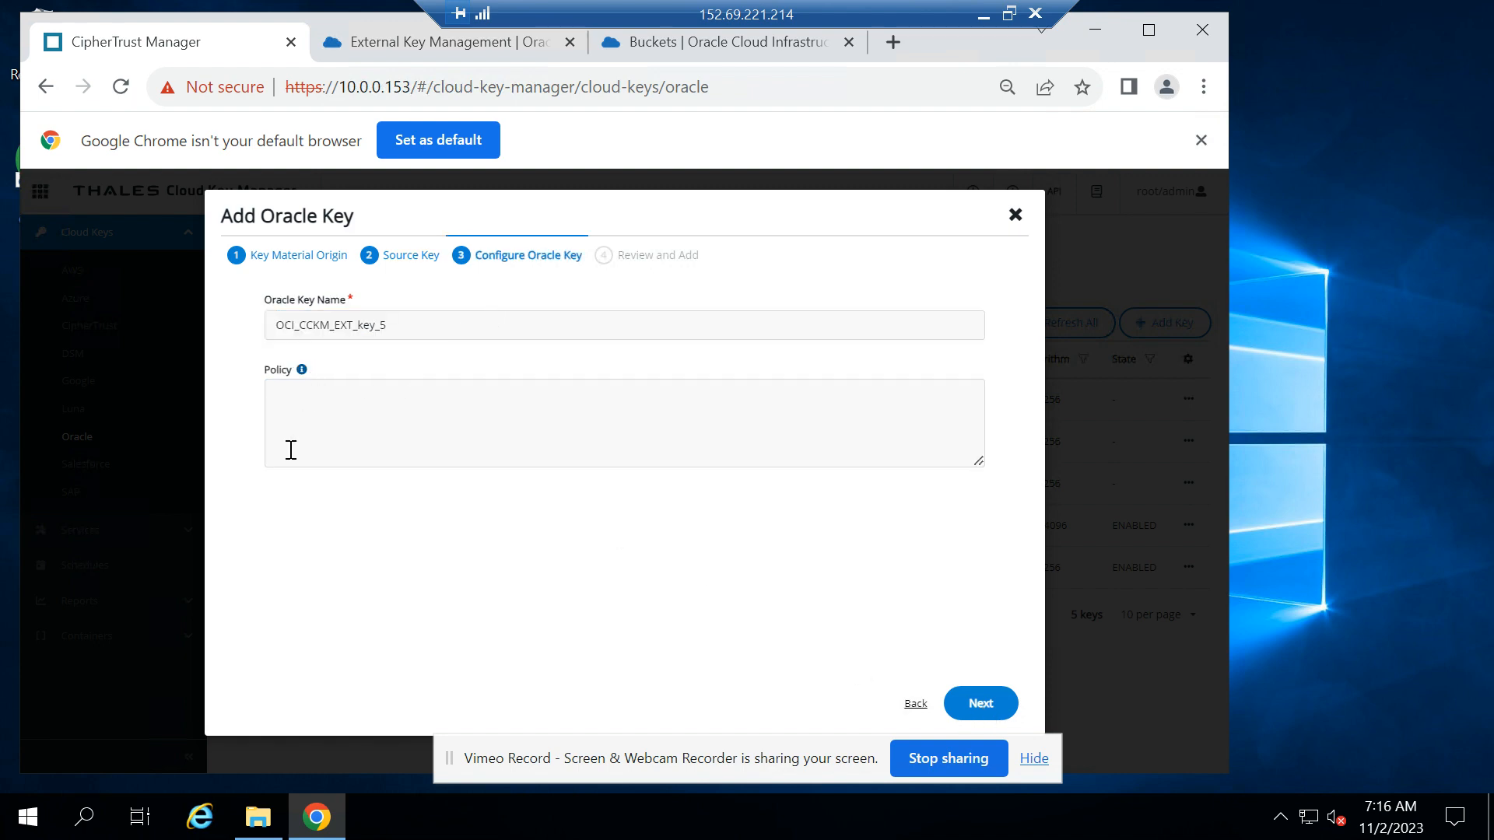
Leave the key policy empty, add the reviewed Oracle key and close the wizard
left_click(994, 709)
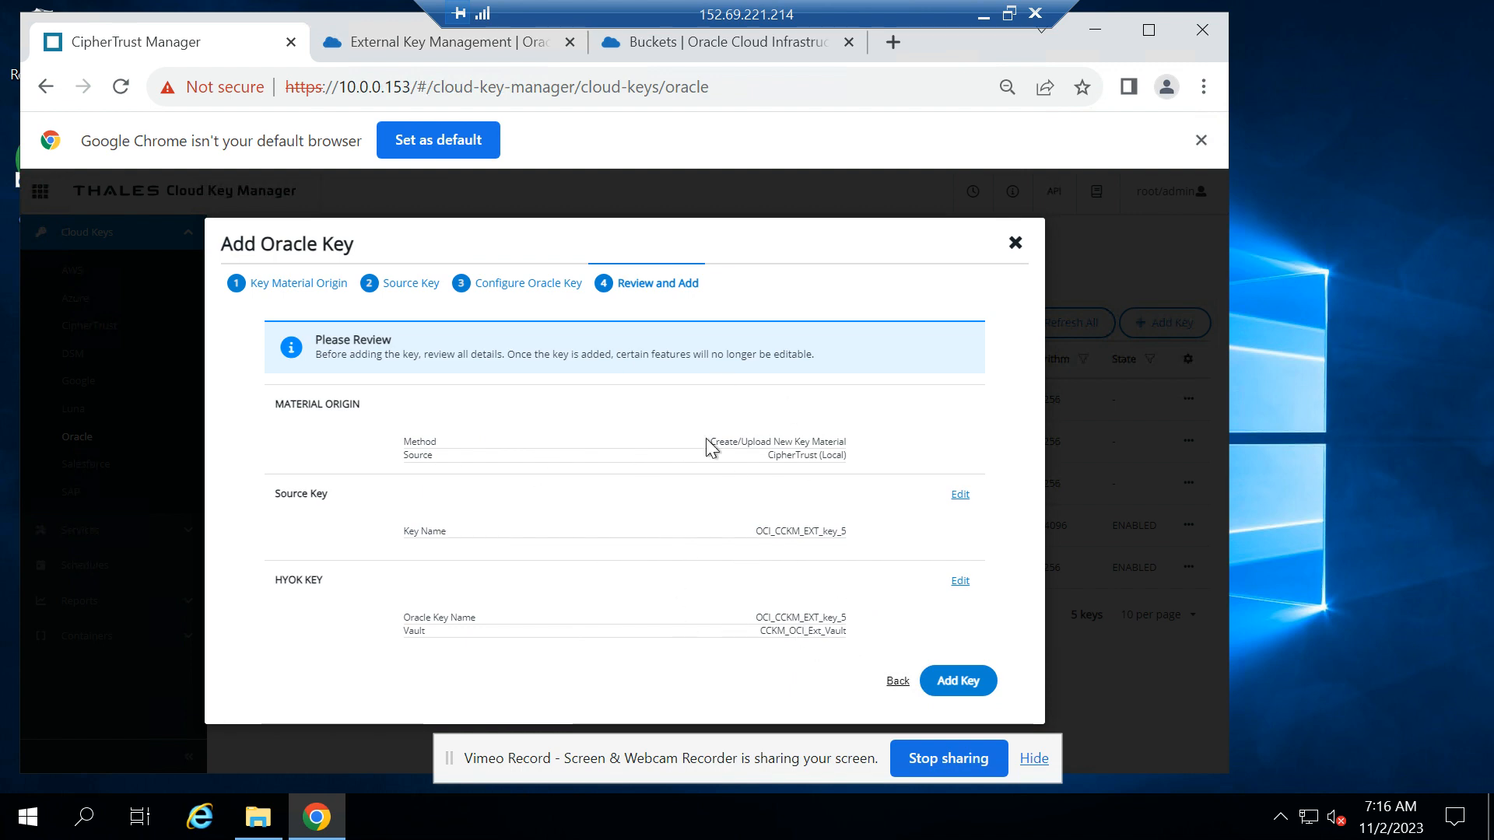
left_click(967, 686)
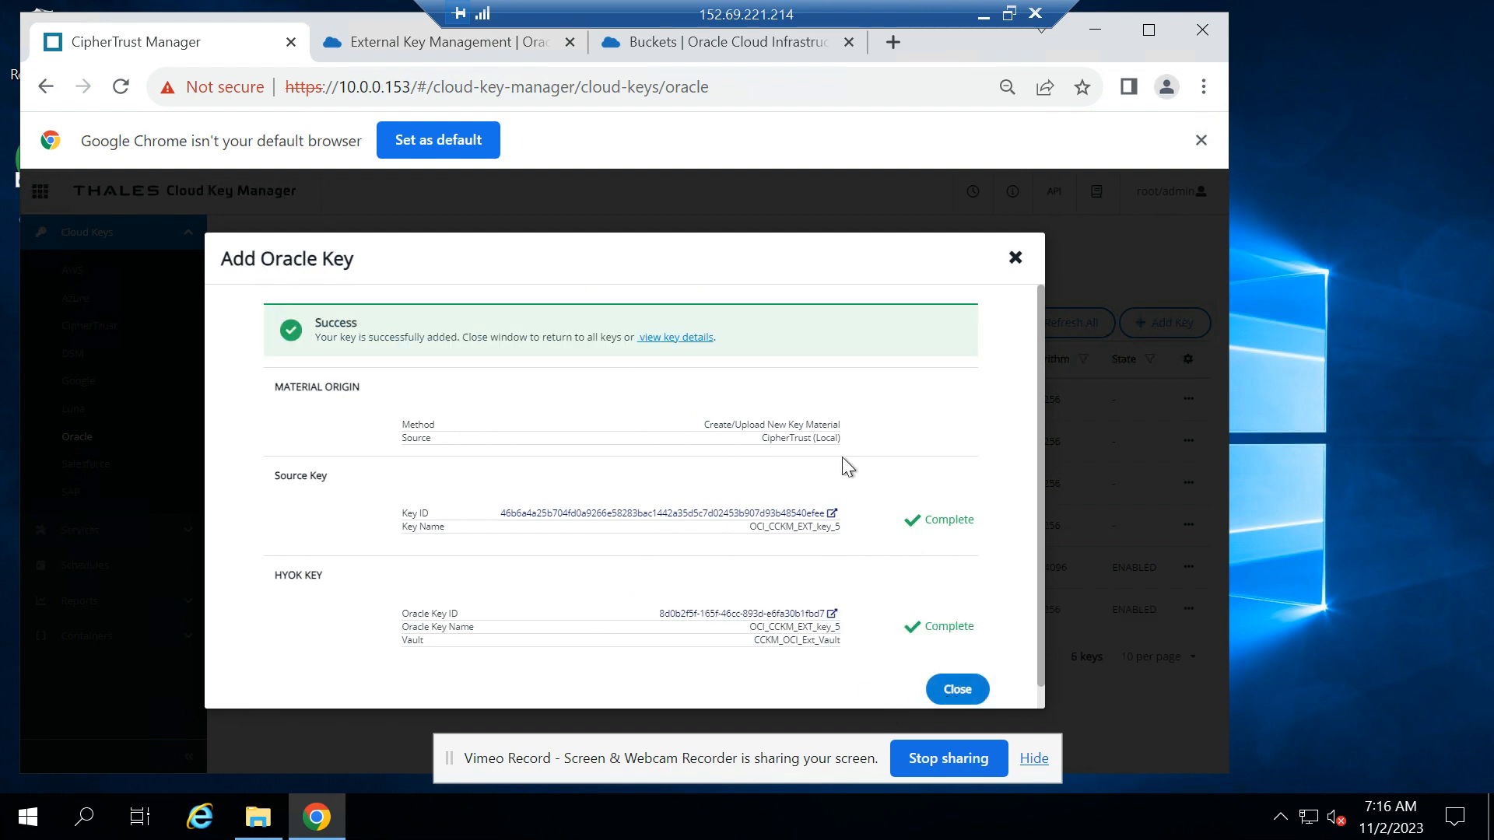
left_click(959, 689)
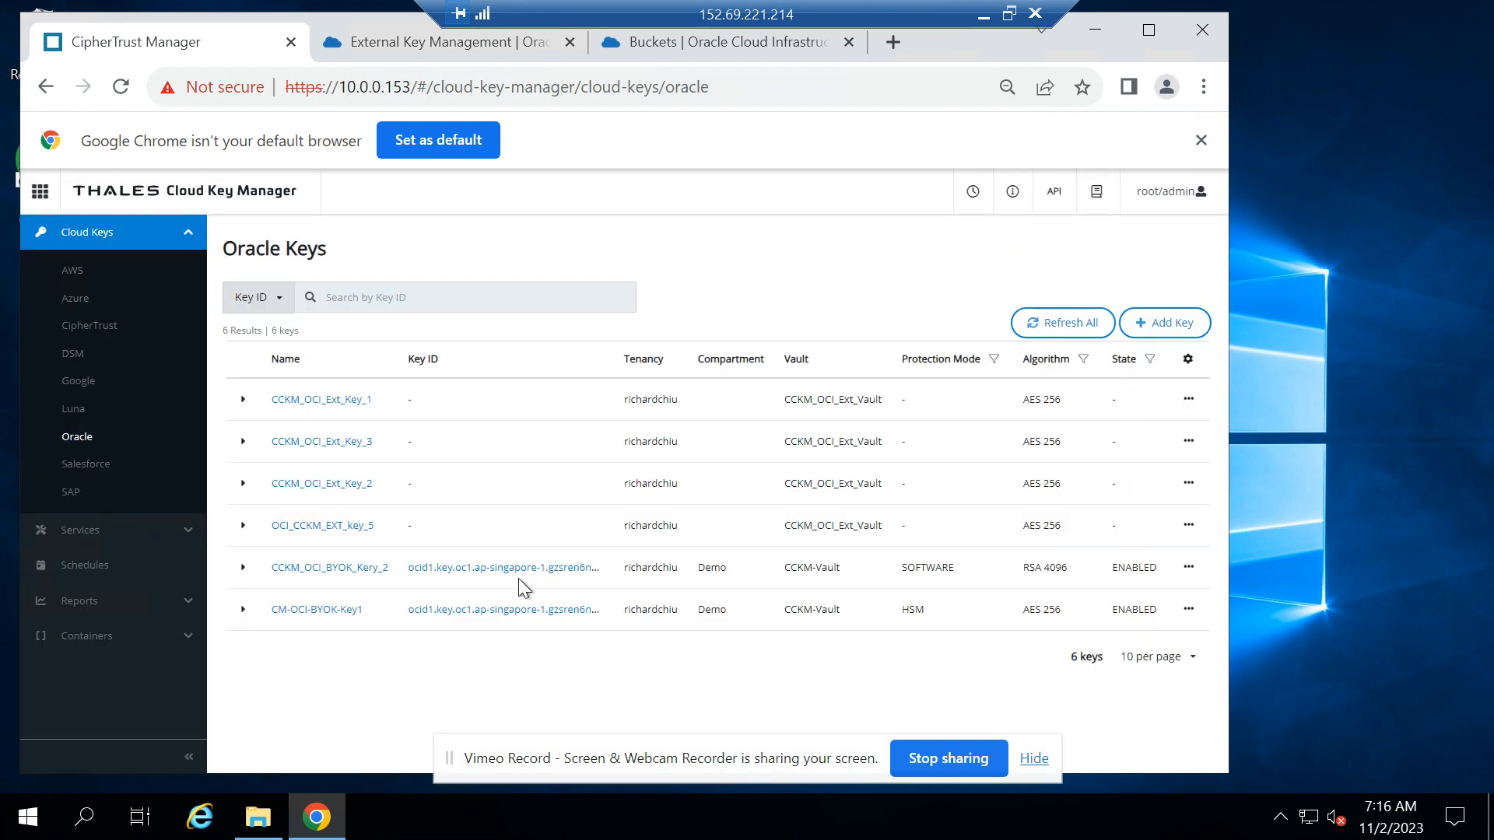
Open the details of OCI_CCKM_EXT_key_5 and copy its external key ID
left_click(332, 527)
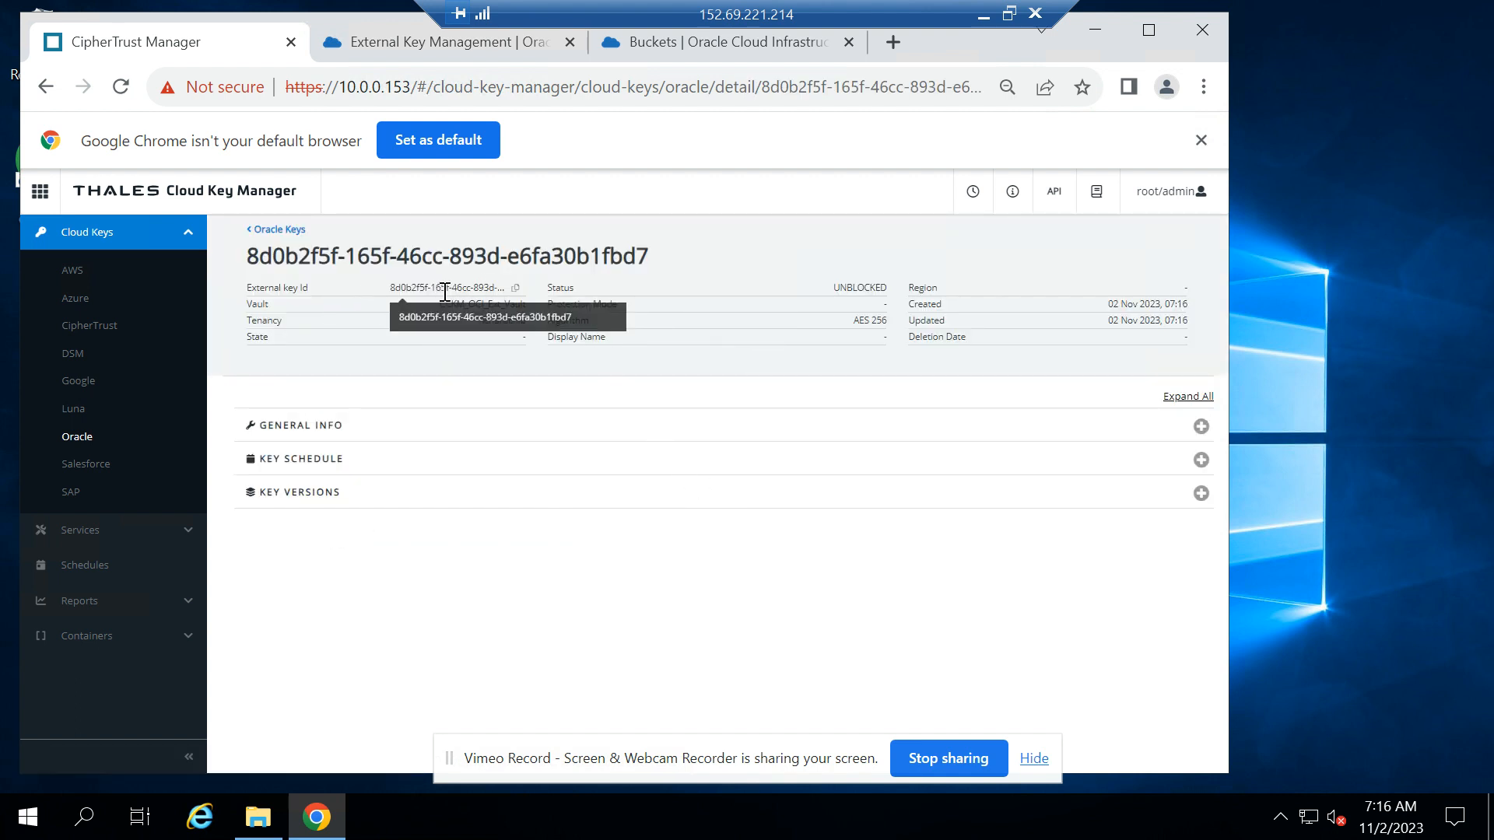
left_click(516, 288)
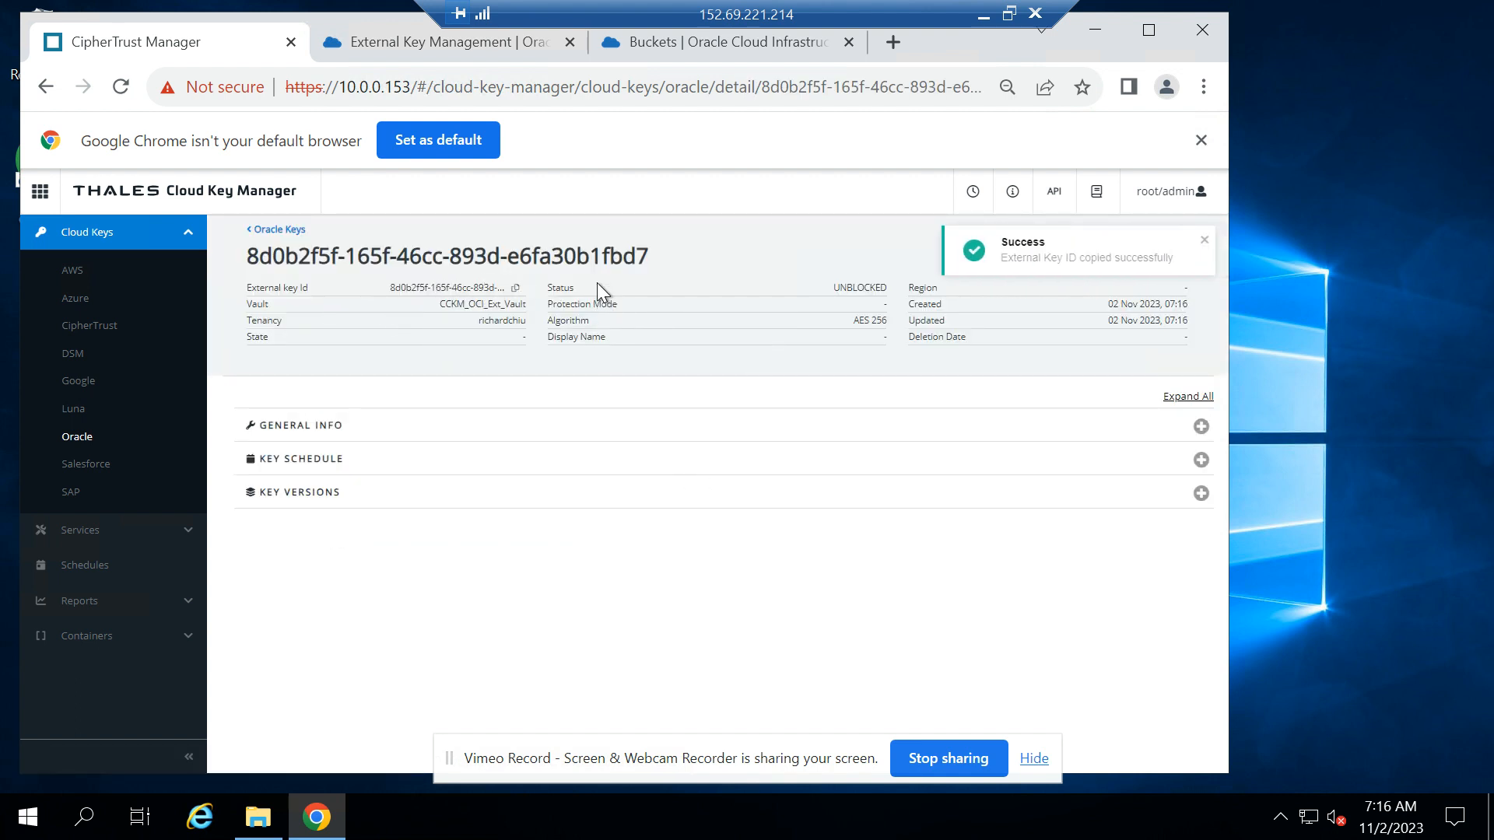
Back in the Oracle Cloud external vault, start a new key reference in compartment Demo and name it CCKM_OCI_EXT_KEY_5
left_click(420, 45)
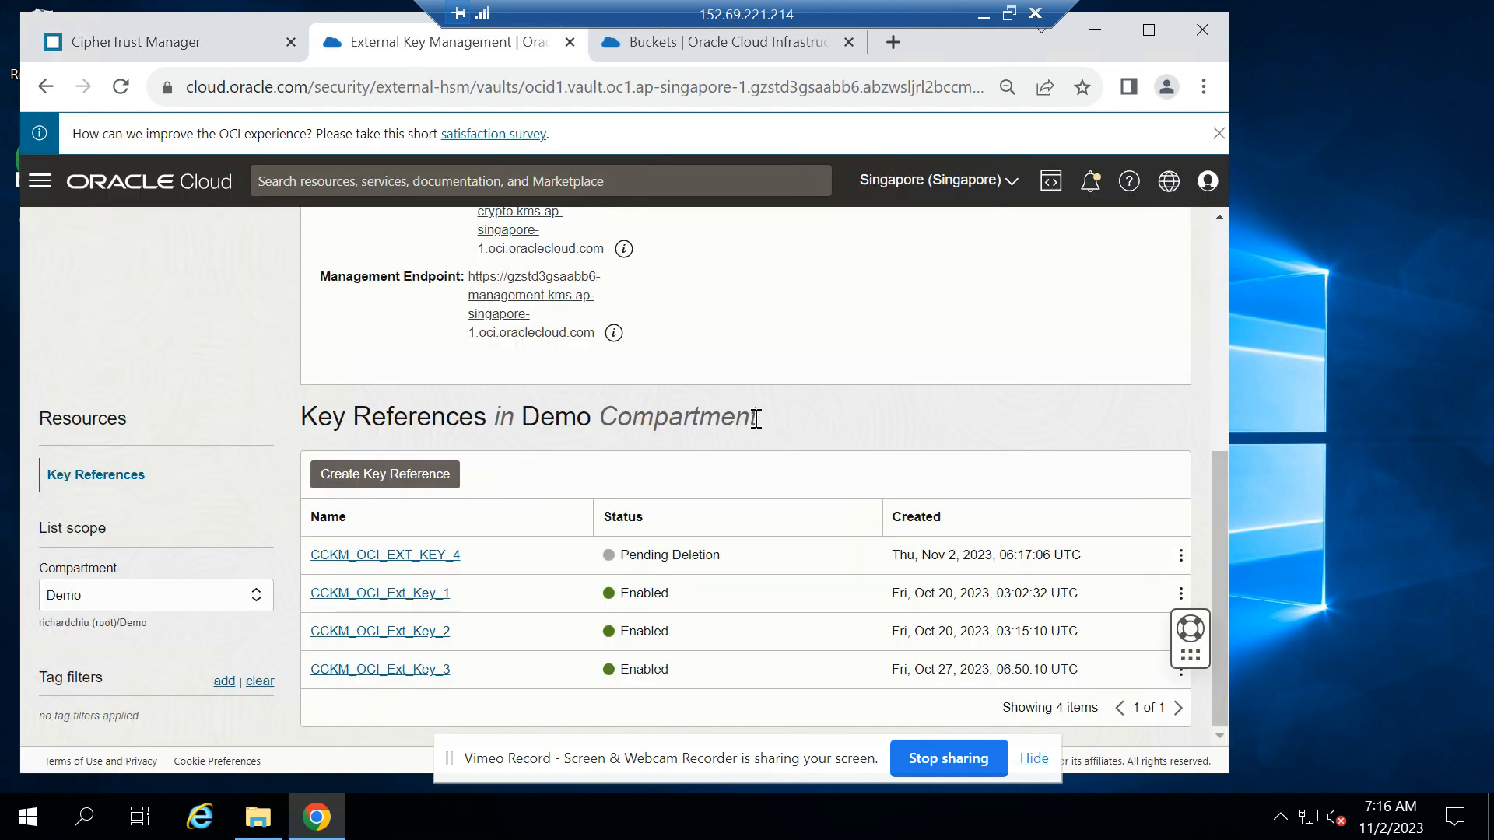
left_click(387, 480)
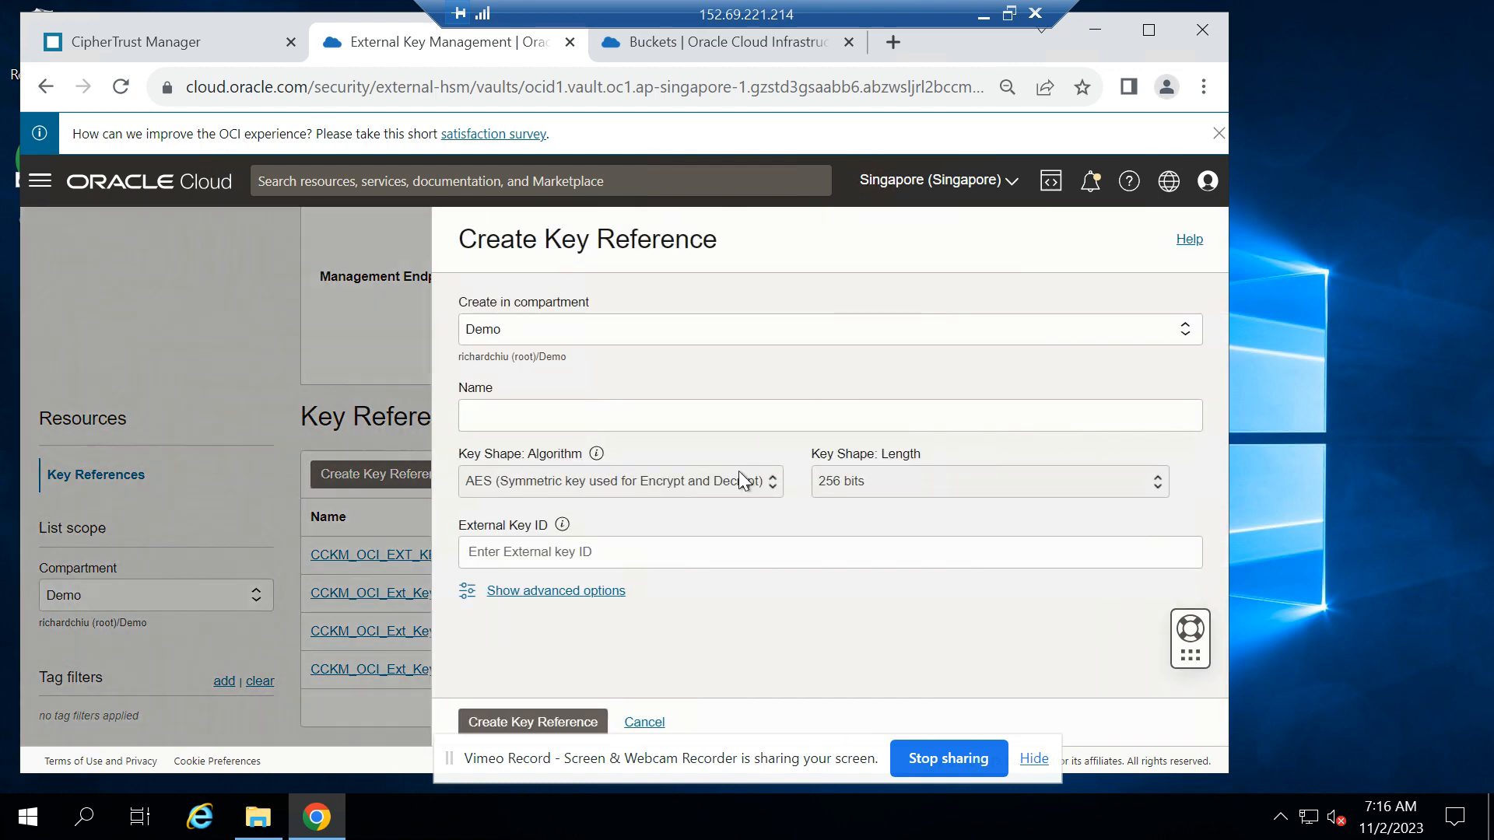
left_click(662, 419)
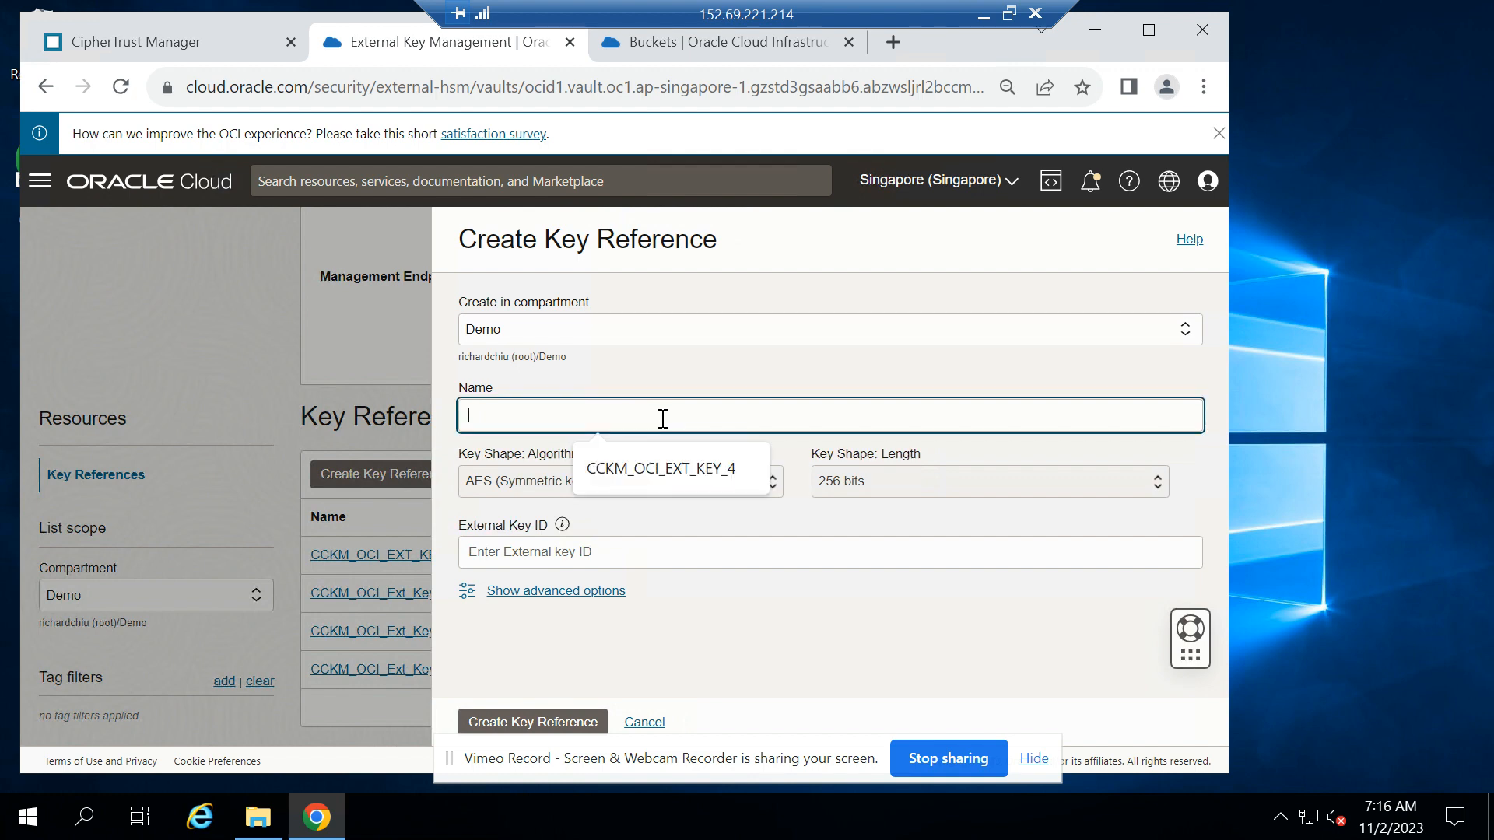
left_click(665, 483)
left_click_drag(622, 418, 612, 418)
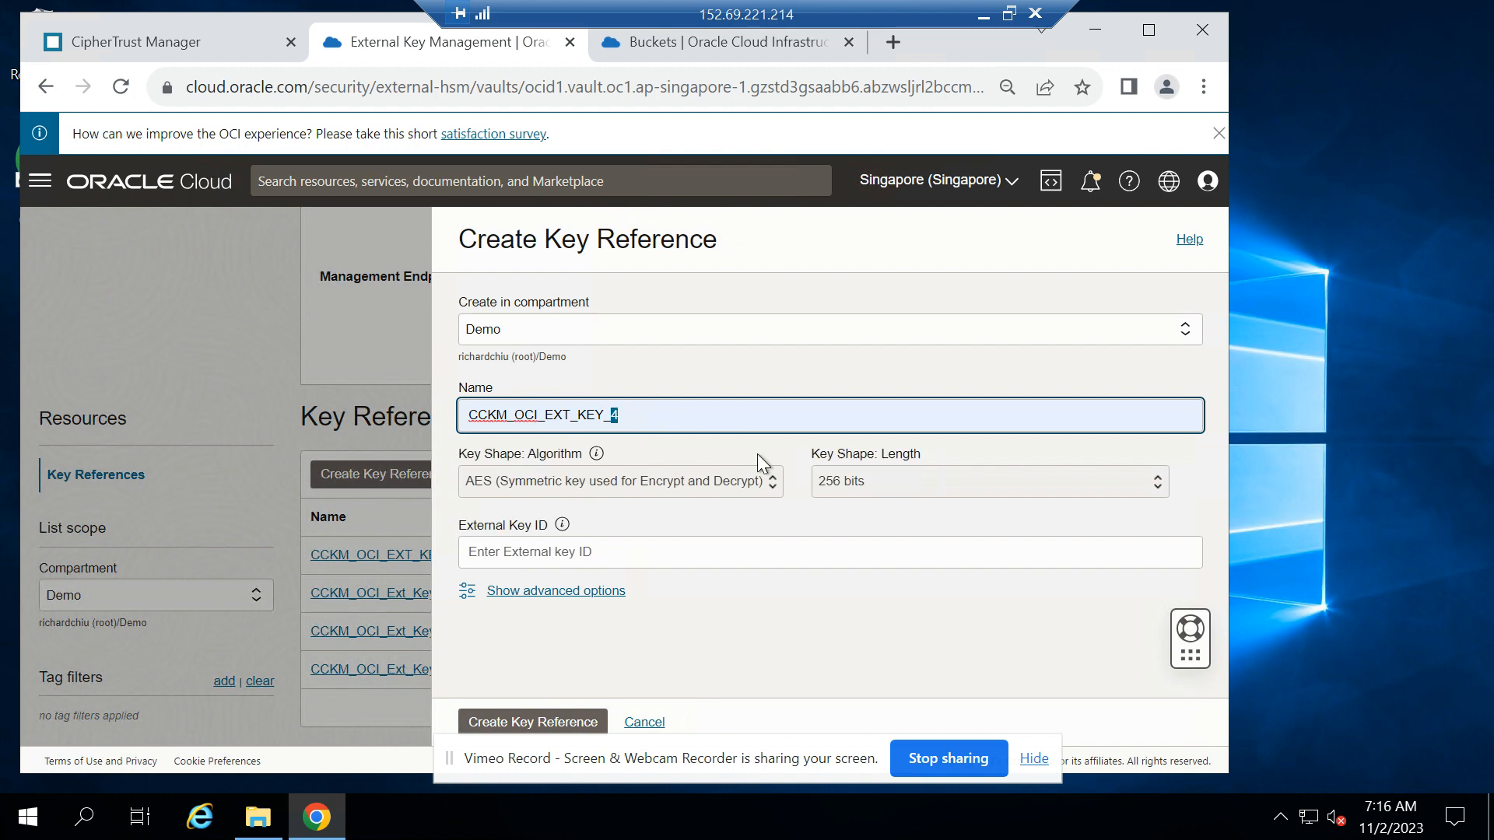
type("5")
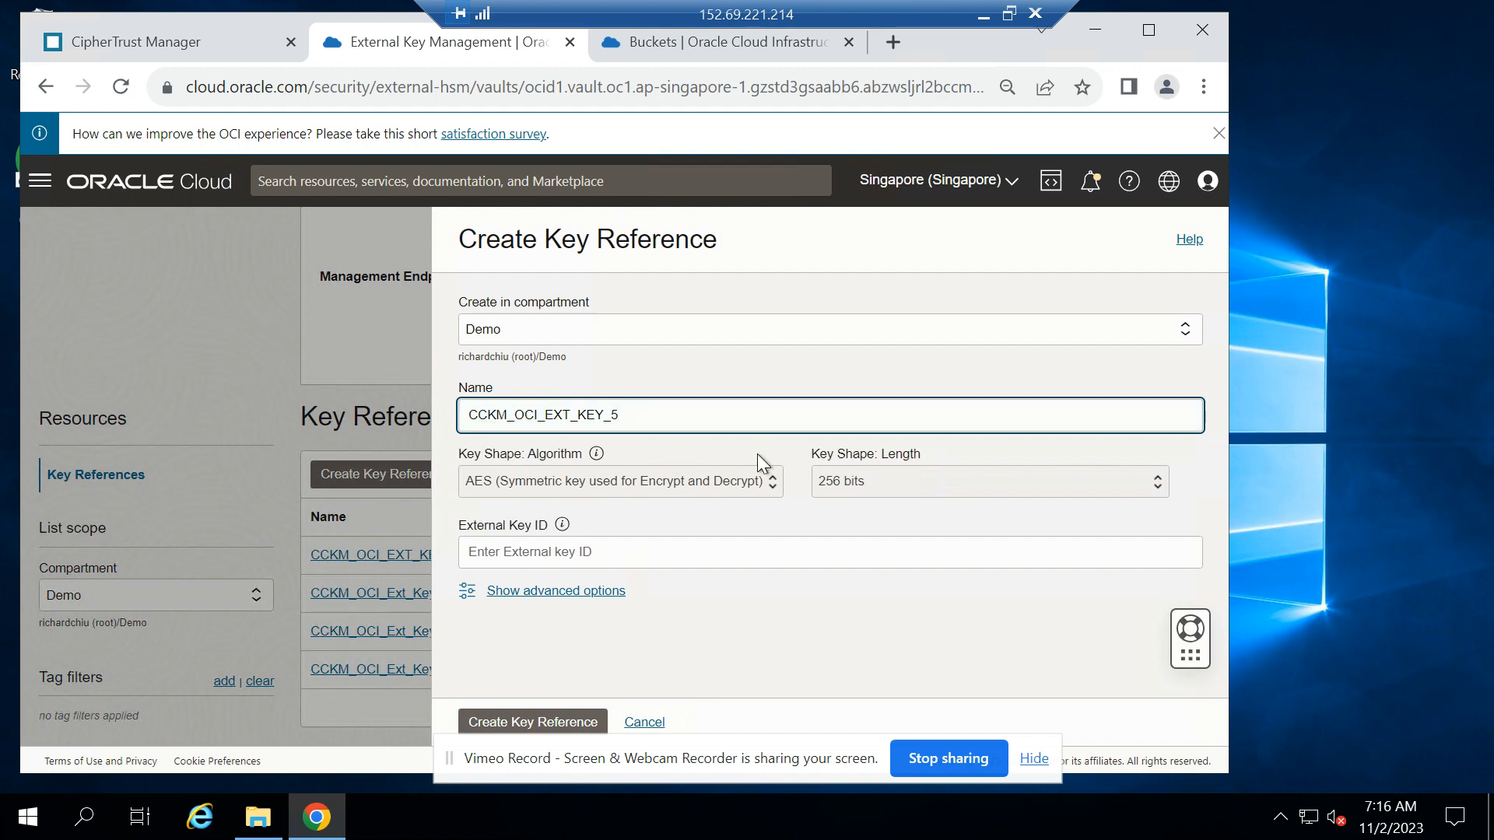
Paste the copied external key ID into the key reference and create it with the AES 256-bit key shape
left_click(584, 559)
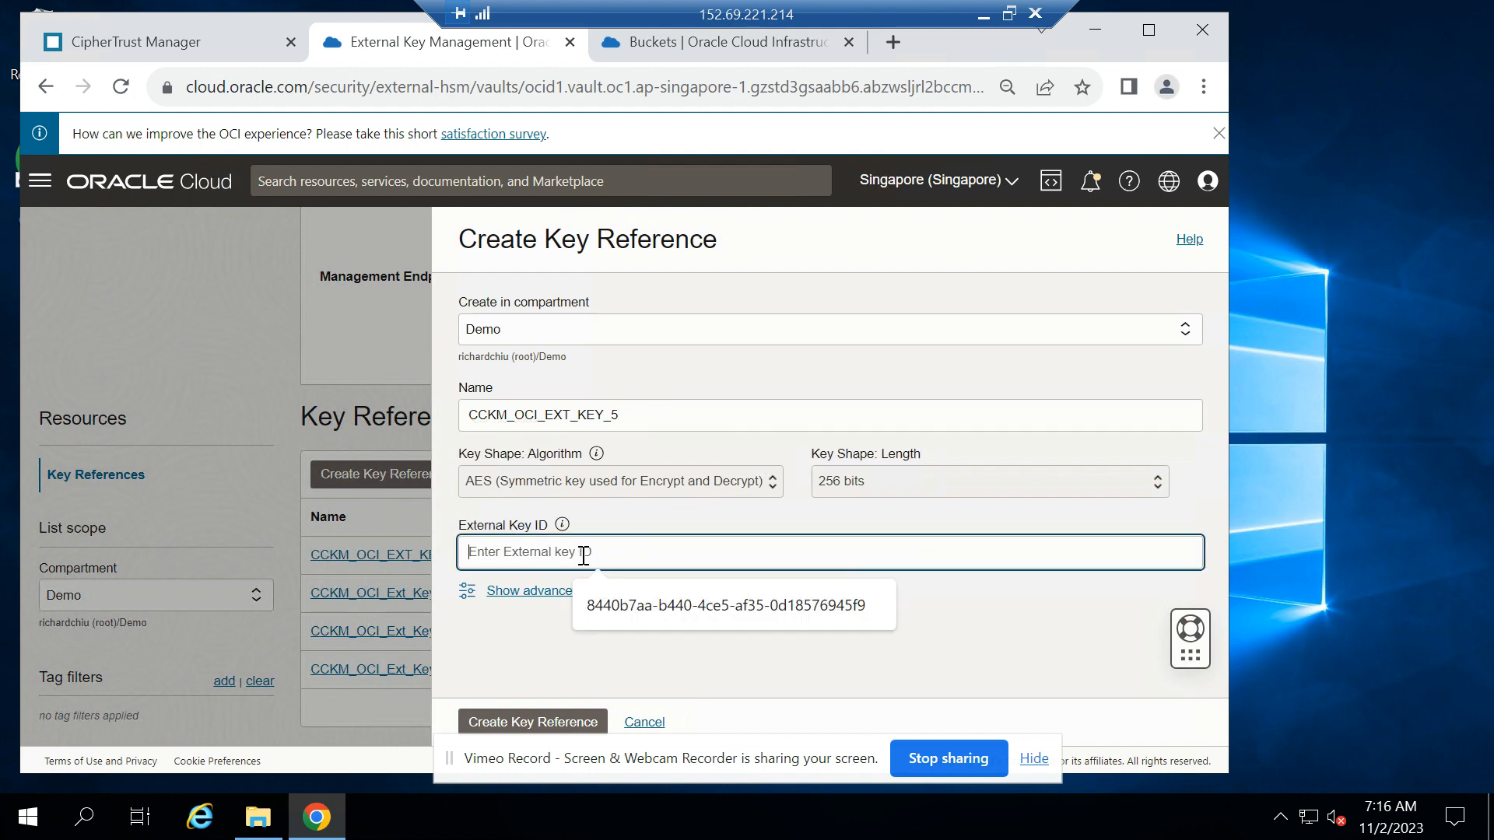
key("ctrl+v")
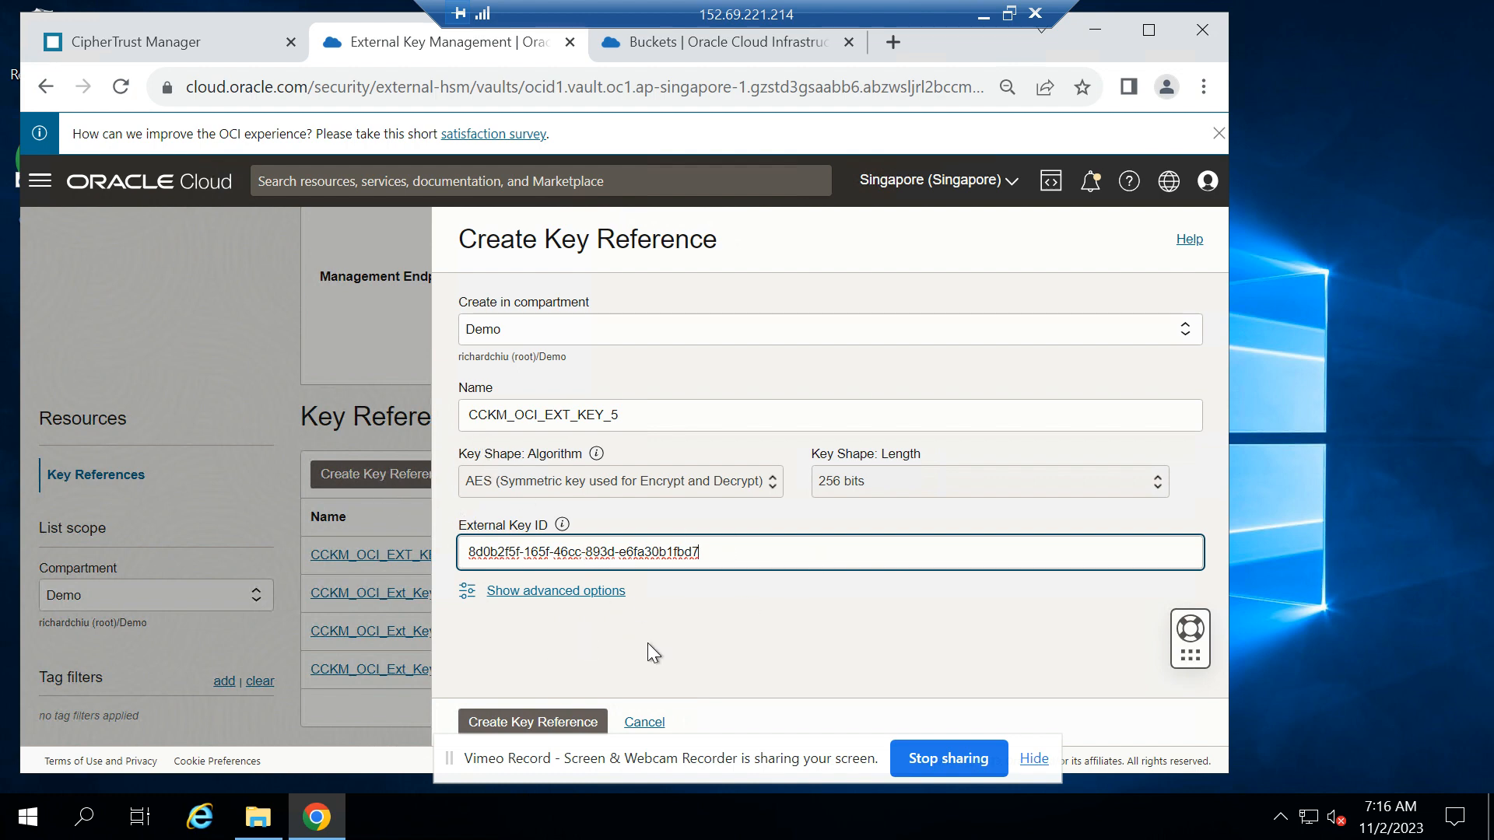
left_click(545, 724)
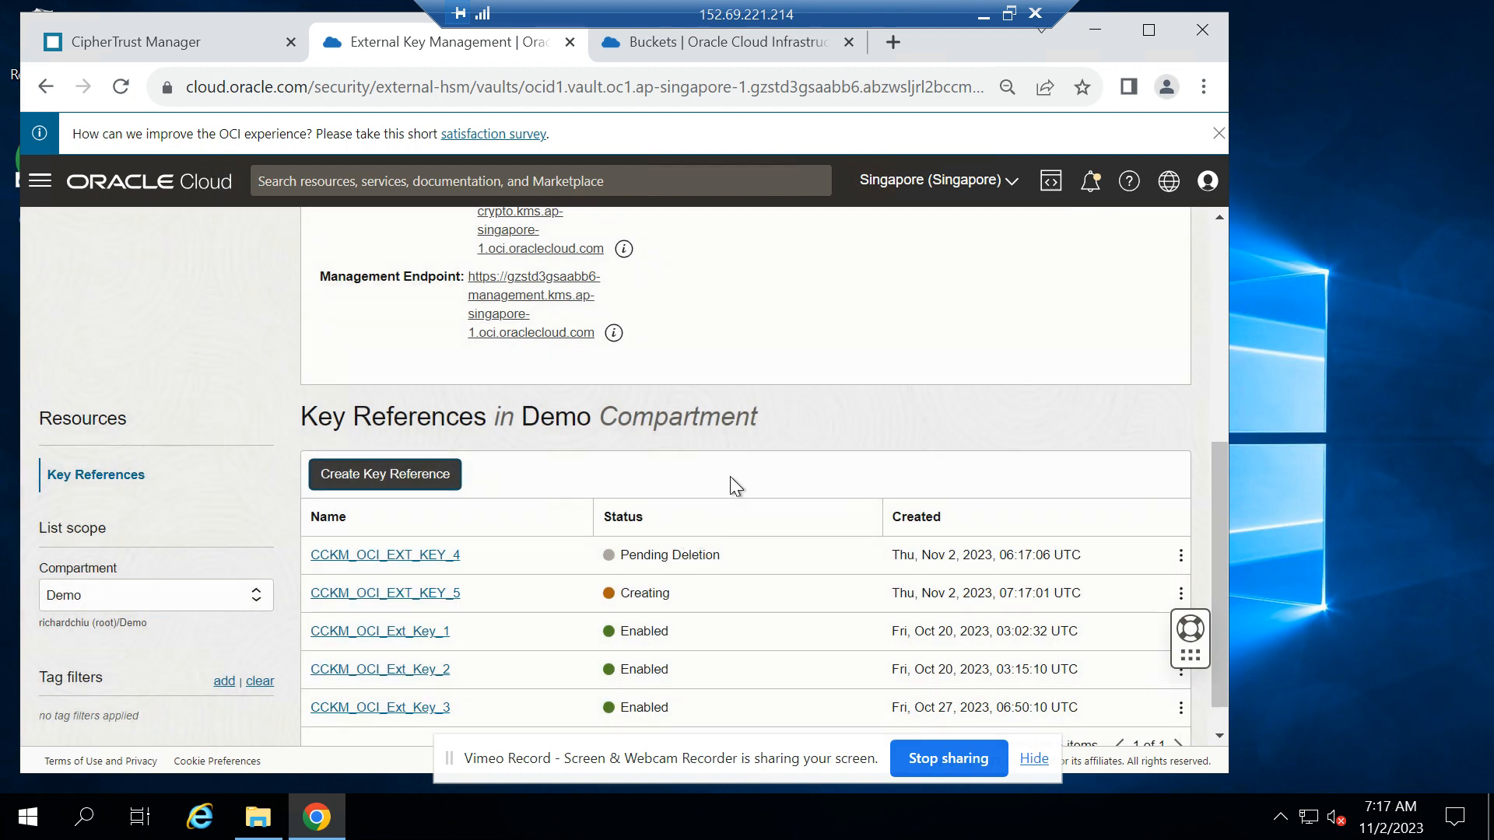
Reopen vault CCKM_EKMS from the external vault list and check the status of key reference CCKM_OCI_EXT_KEY_5
scroll(755, 452, "up", 5)
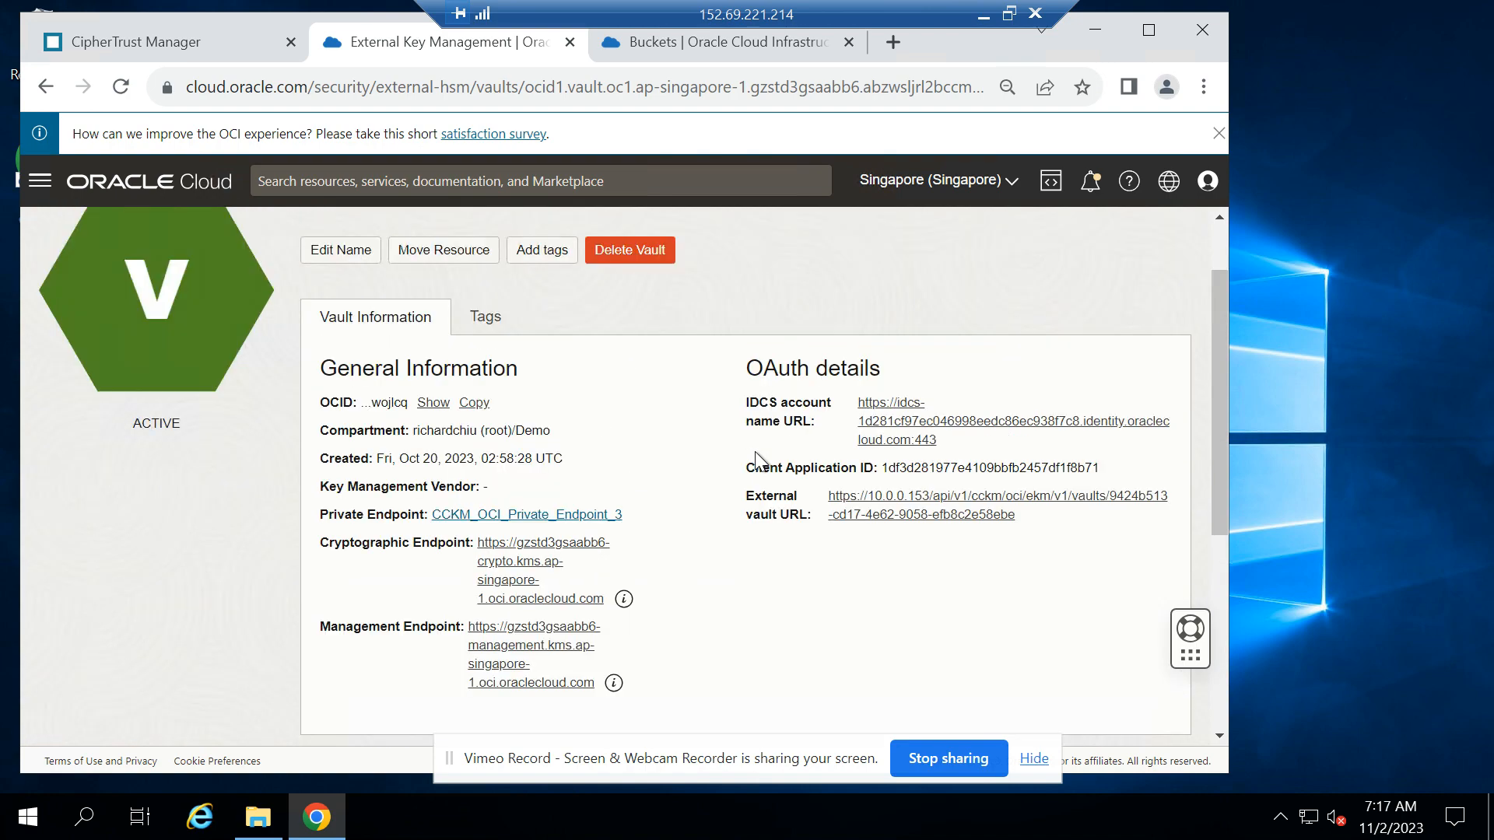
scroll(755, 451, "down", 6)
scroll(755, 451, "up", 7)
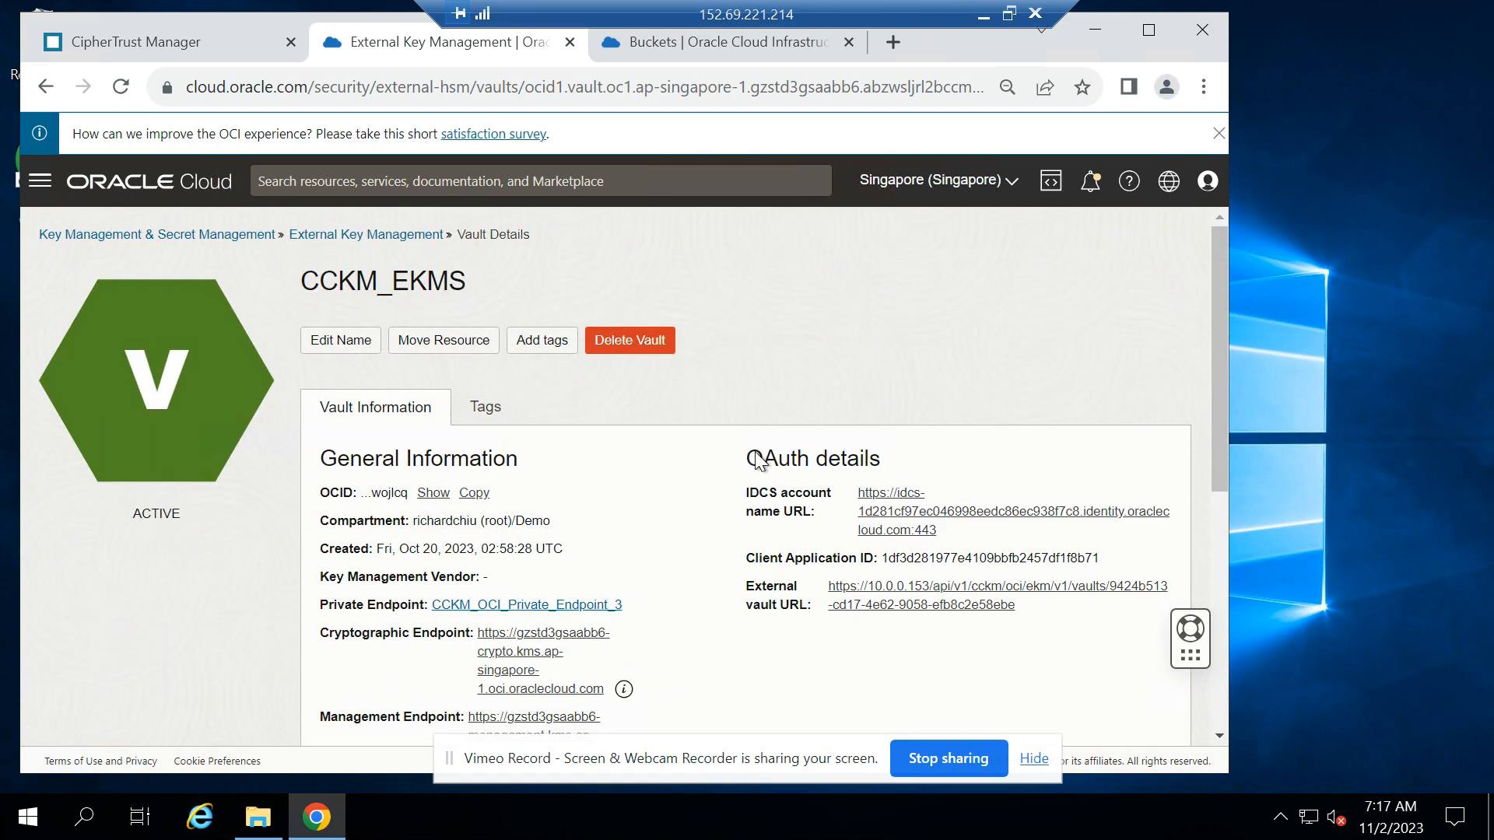
left_click(394, 235)
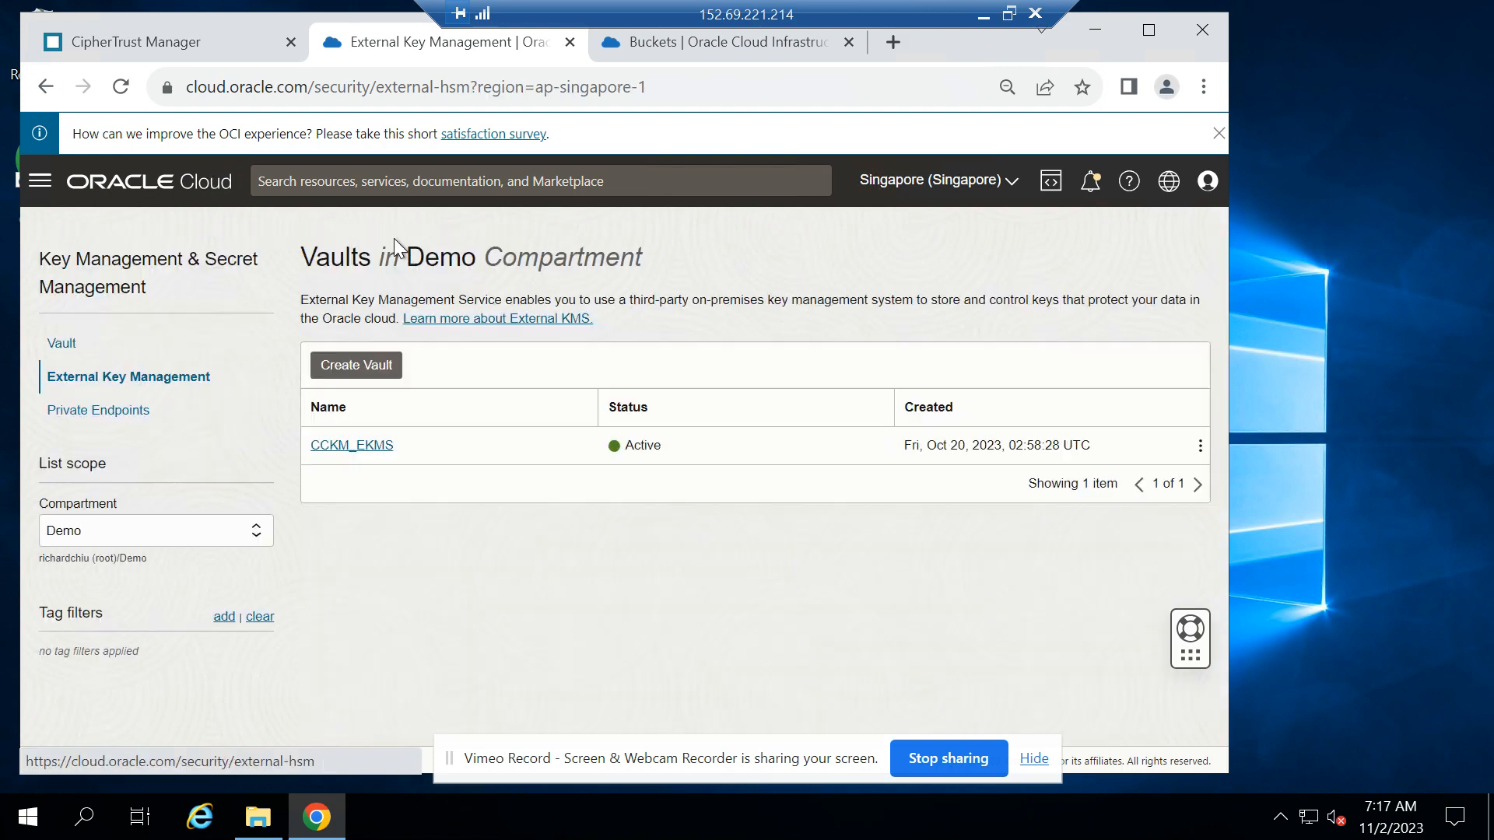
left_click(345, 453)
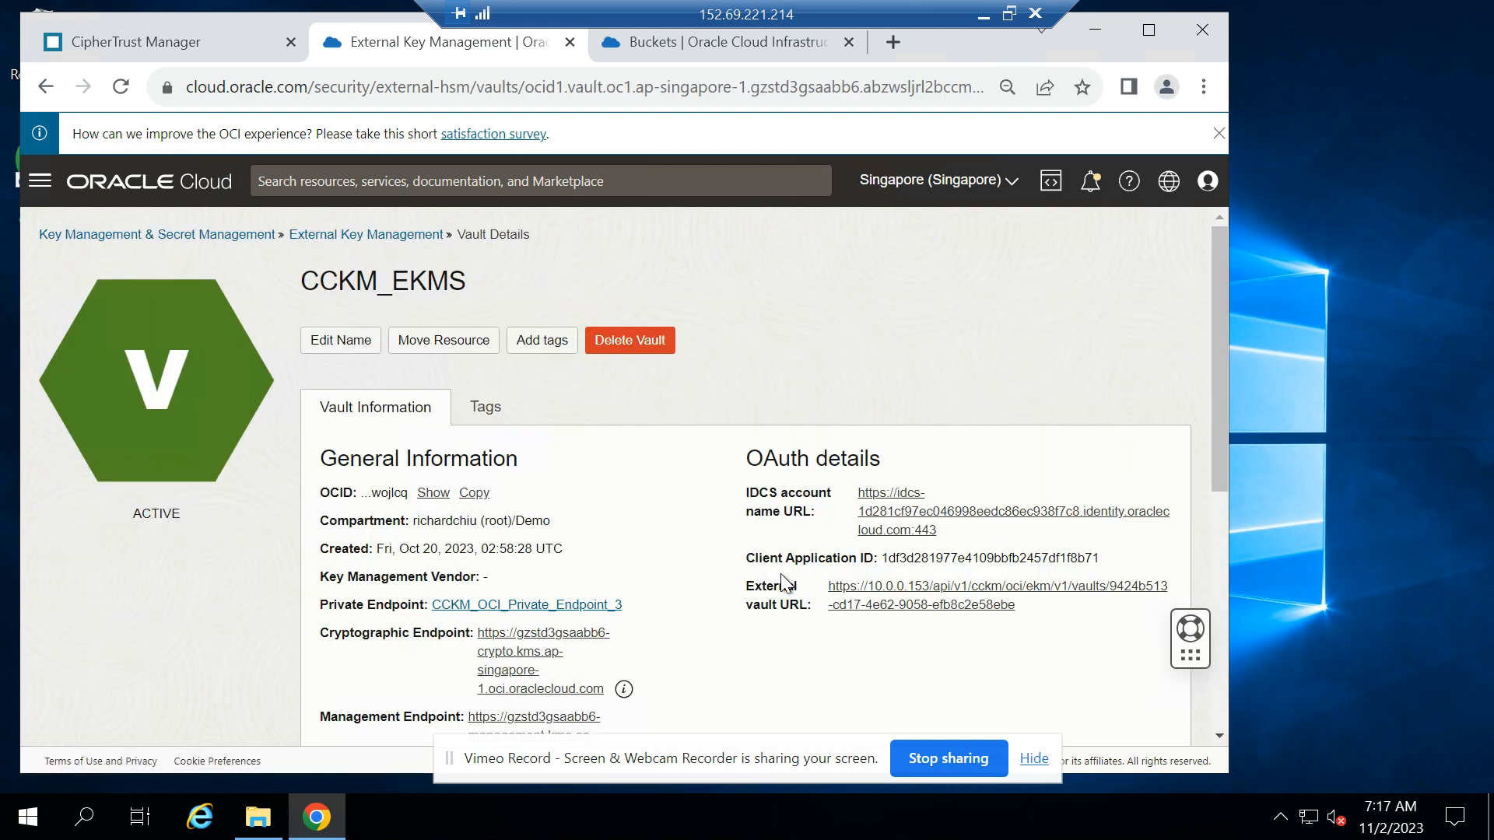
scroll(782, 582, "down", 8)
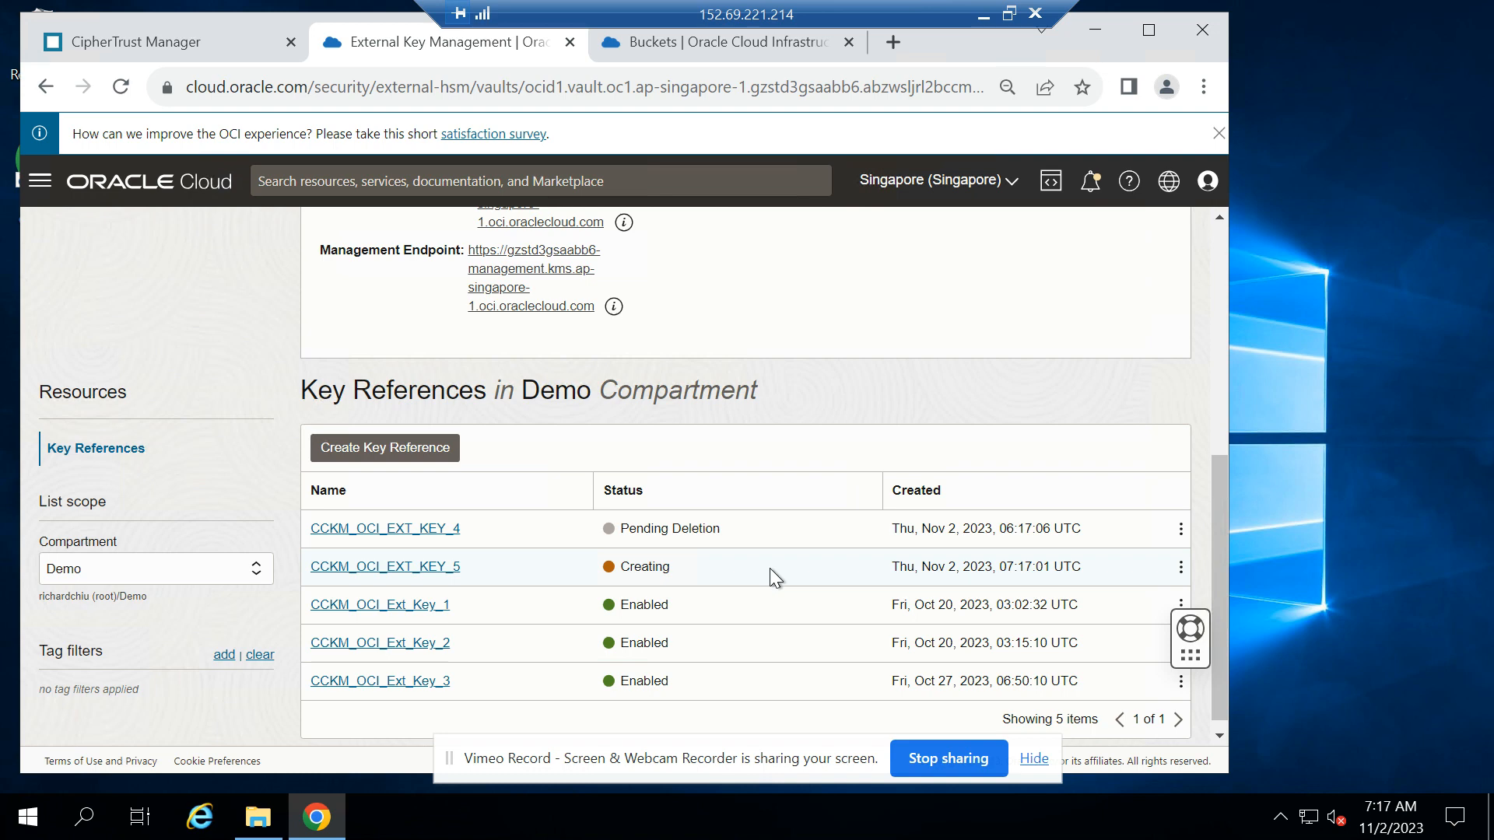
scroll(730, 428, "up", 5)
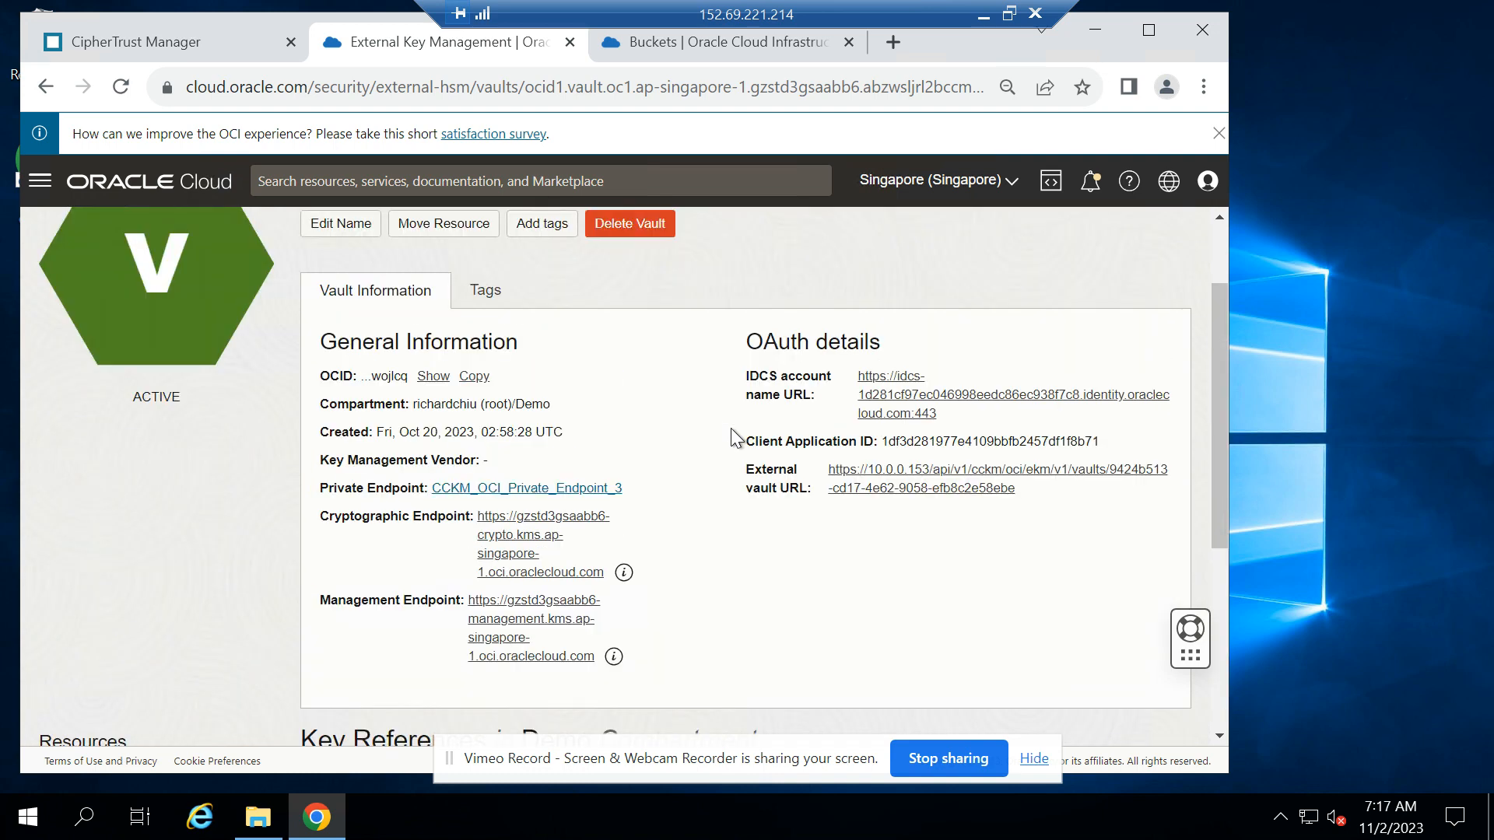
scroll(731, 435, "down", 3)
scroll(736, 438, "up", 3)
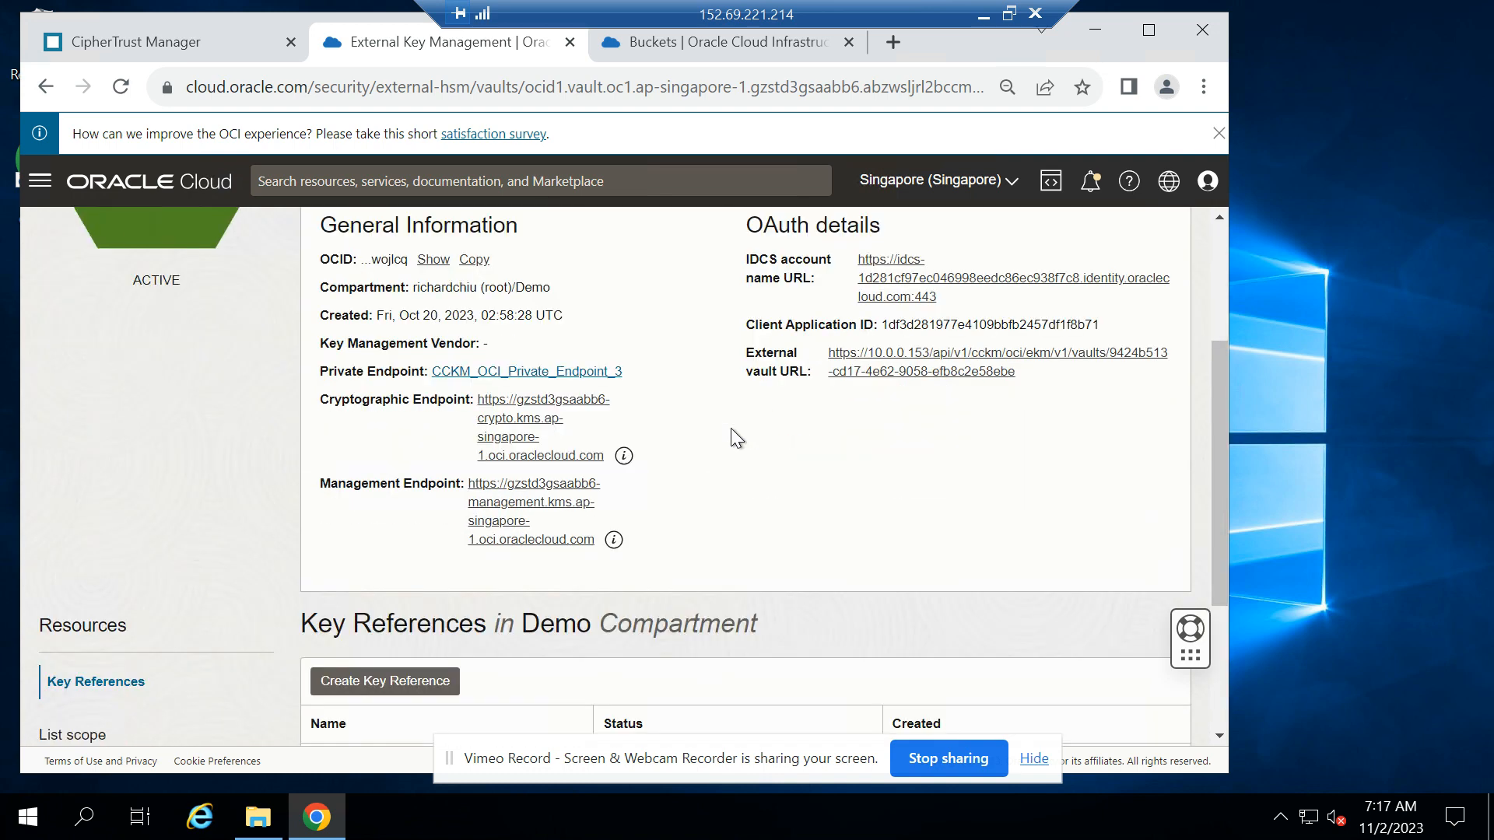
scroll(736, 437, "down", 5)
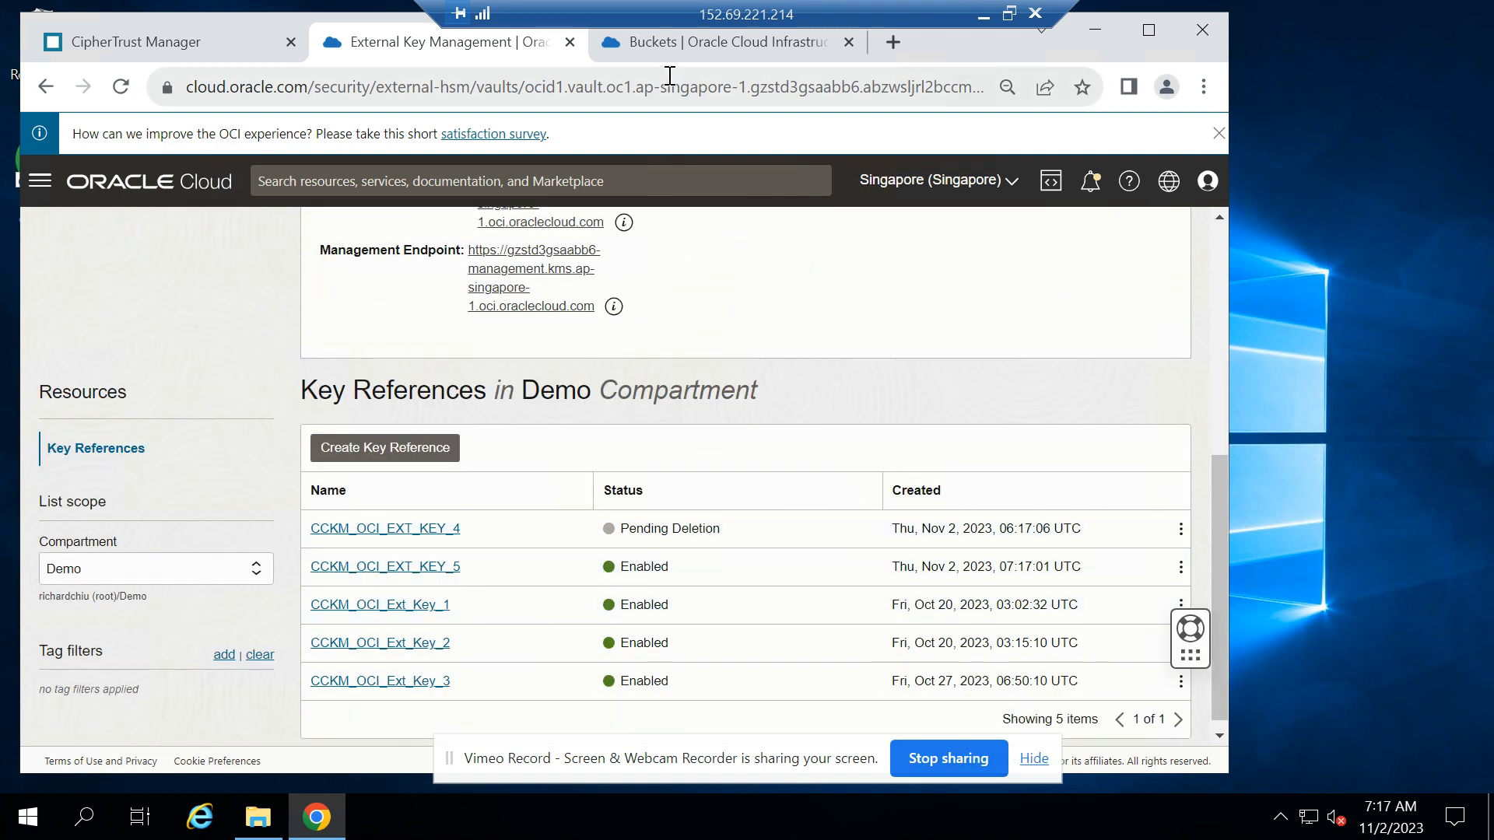
Start creating an Object Storage bucket in compartment Demo and name it bucket-PII-CCKM-Protected
left_click(678, 44)
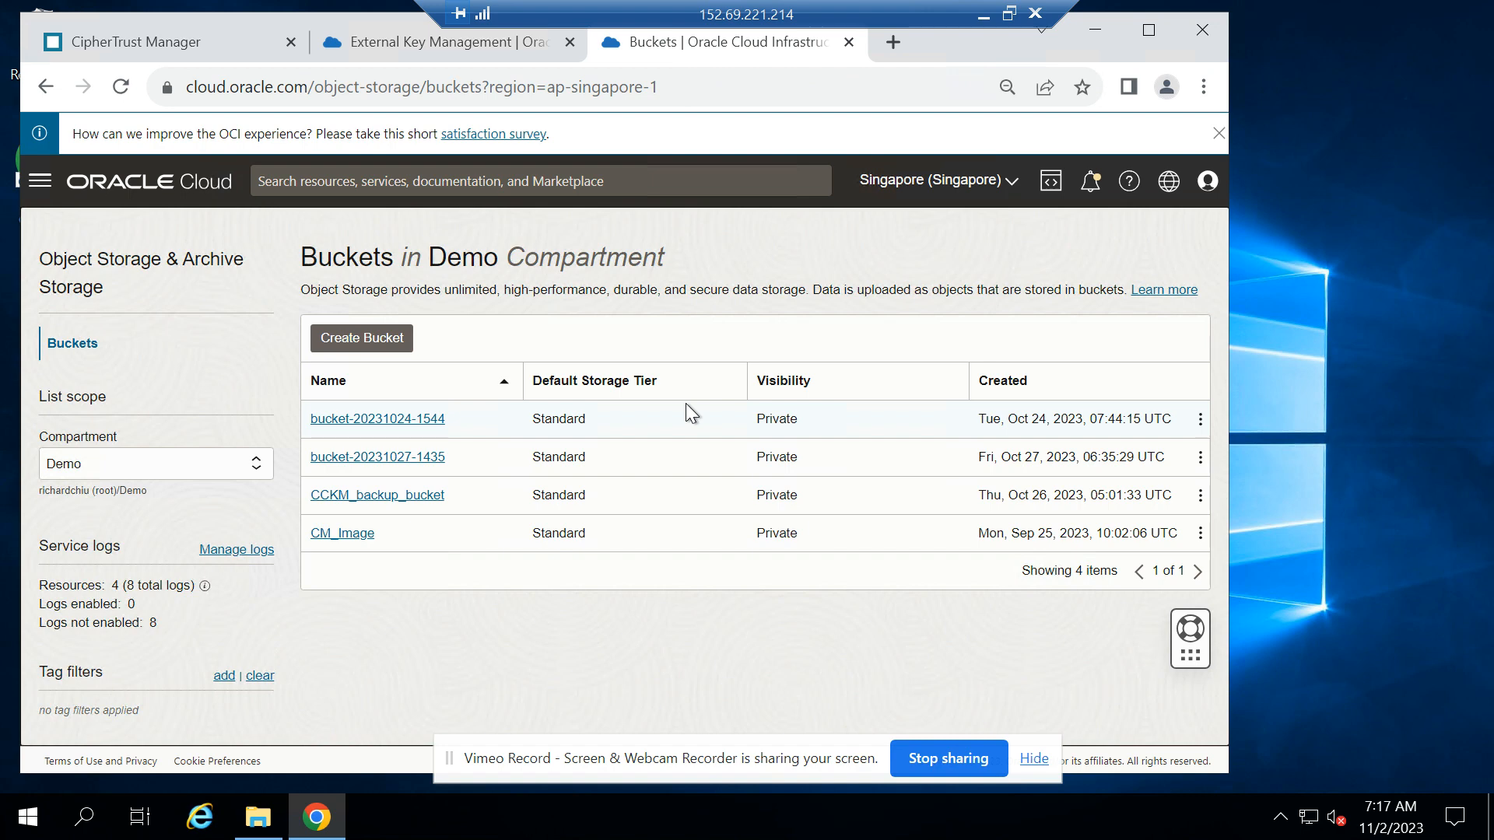
left_click(375, 339)
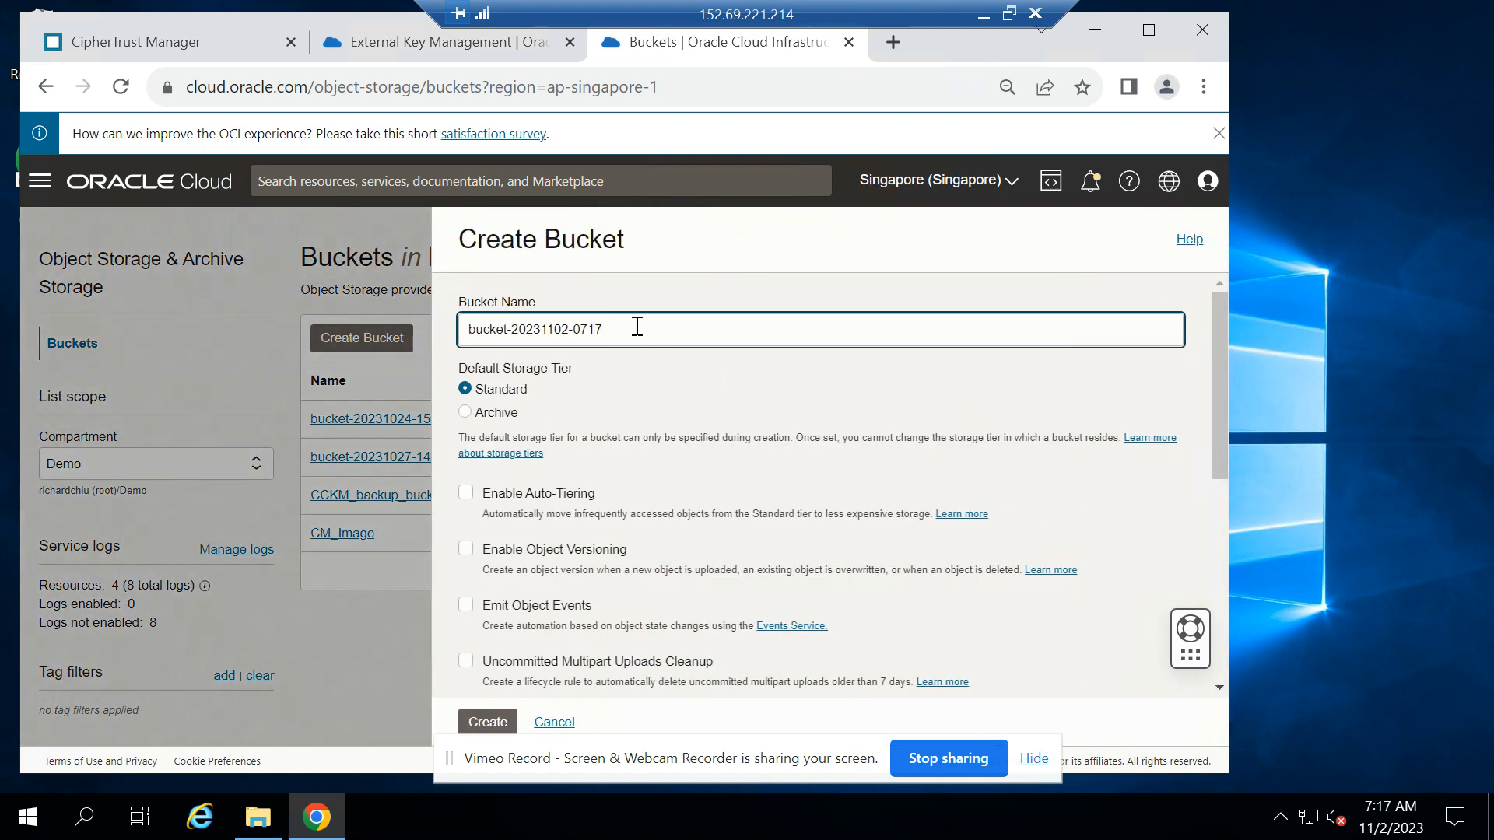
left_click_drag(637, 326, 511, 333)
key("BackSpace")
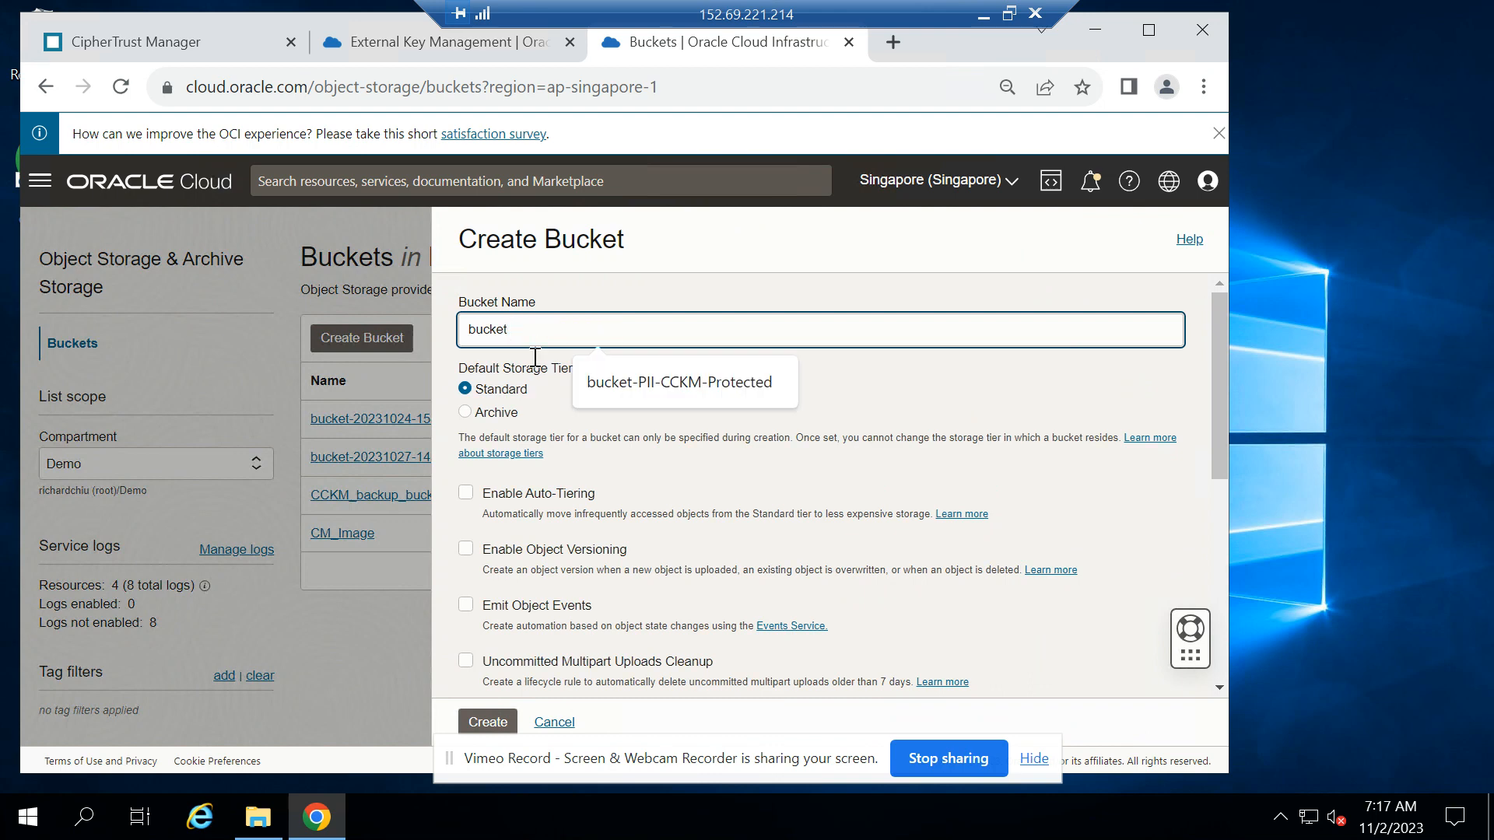
left_click(677, 387)
Encrypt the bucket using customer-managed keys with vault CCKM_EKMS and master encryption key CCKM_OCI_EXT_KEY_5, and create it
scroll(601, 538, "down", 5)
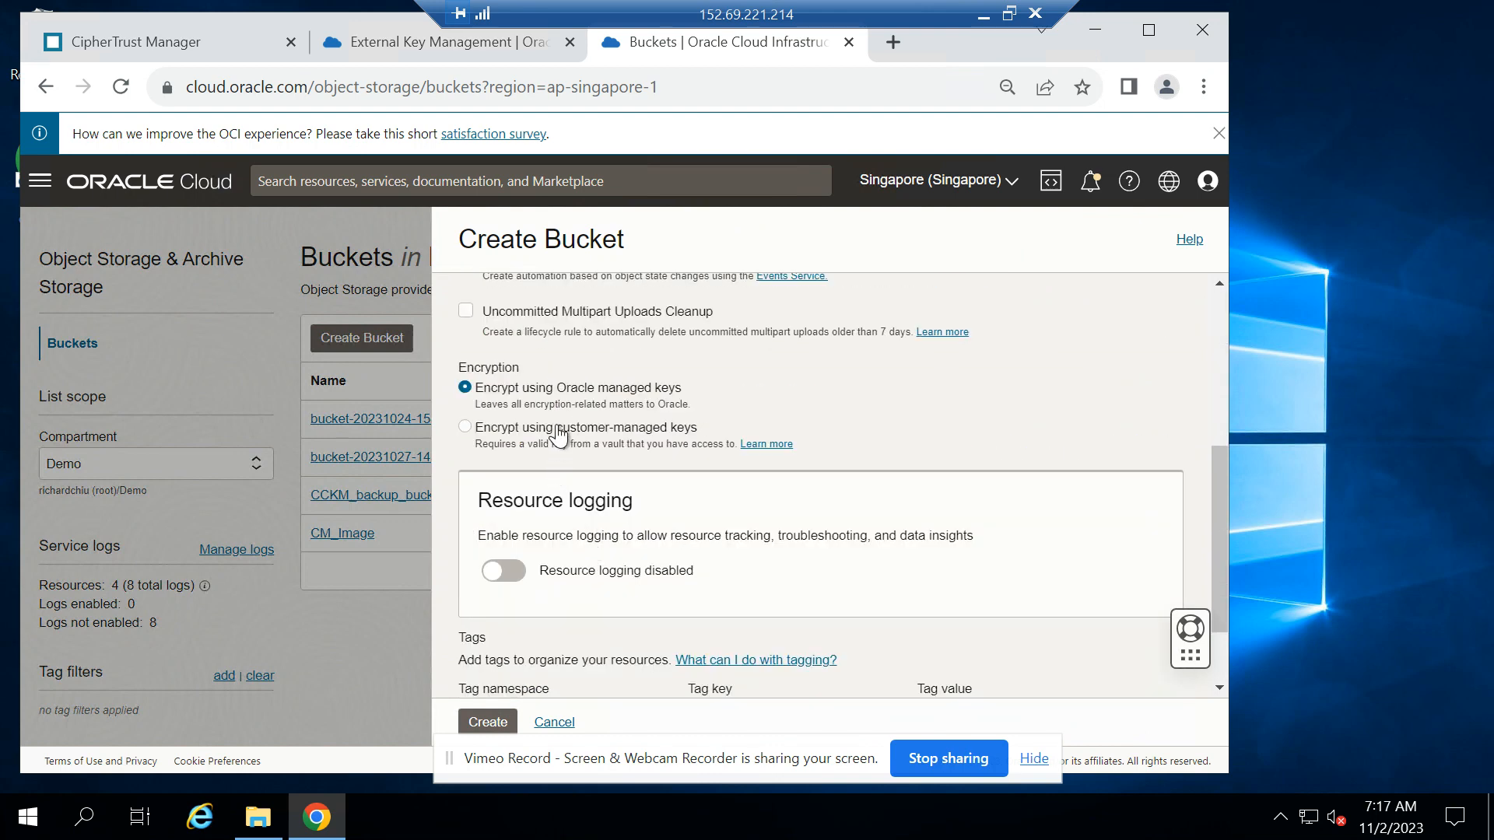
left_click(464, 427)
left_click(665, 512)
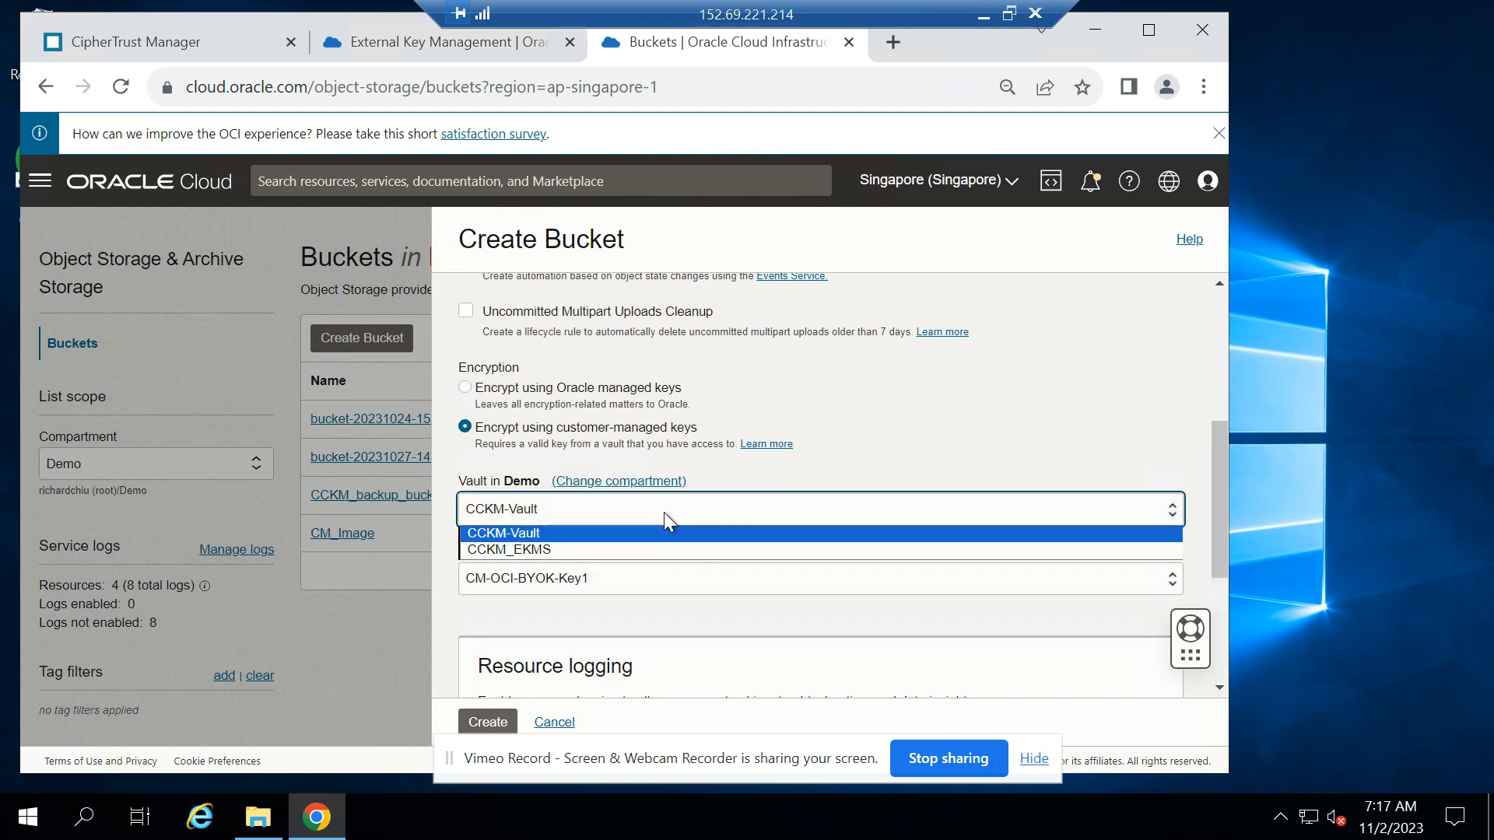
left_click(580, 547)
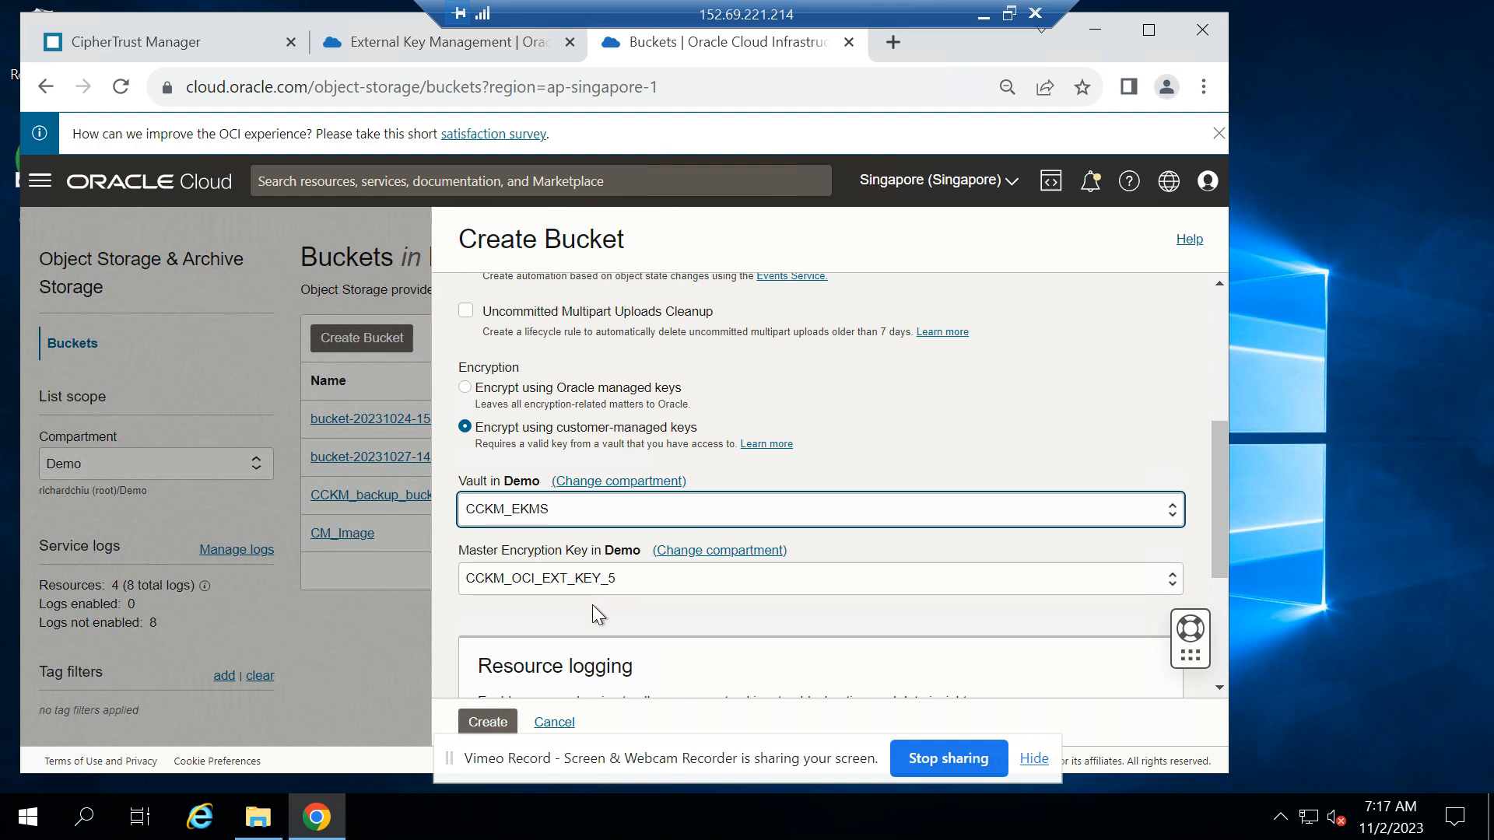
scroll(591, 605, "down", 2)
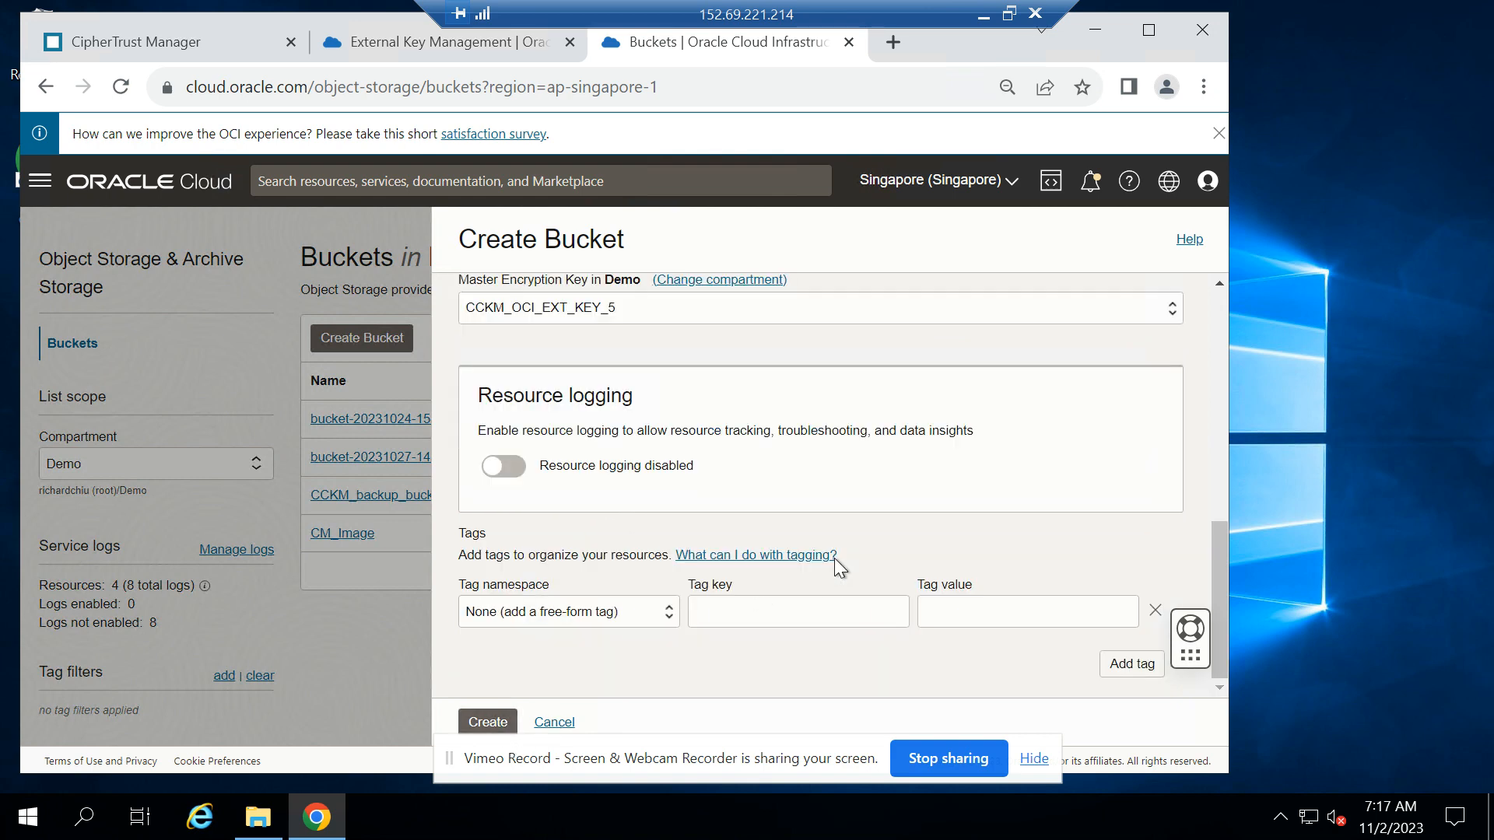
scroll(501, 727, "down", 2)
left_click(499, 724)
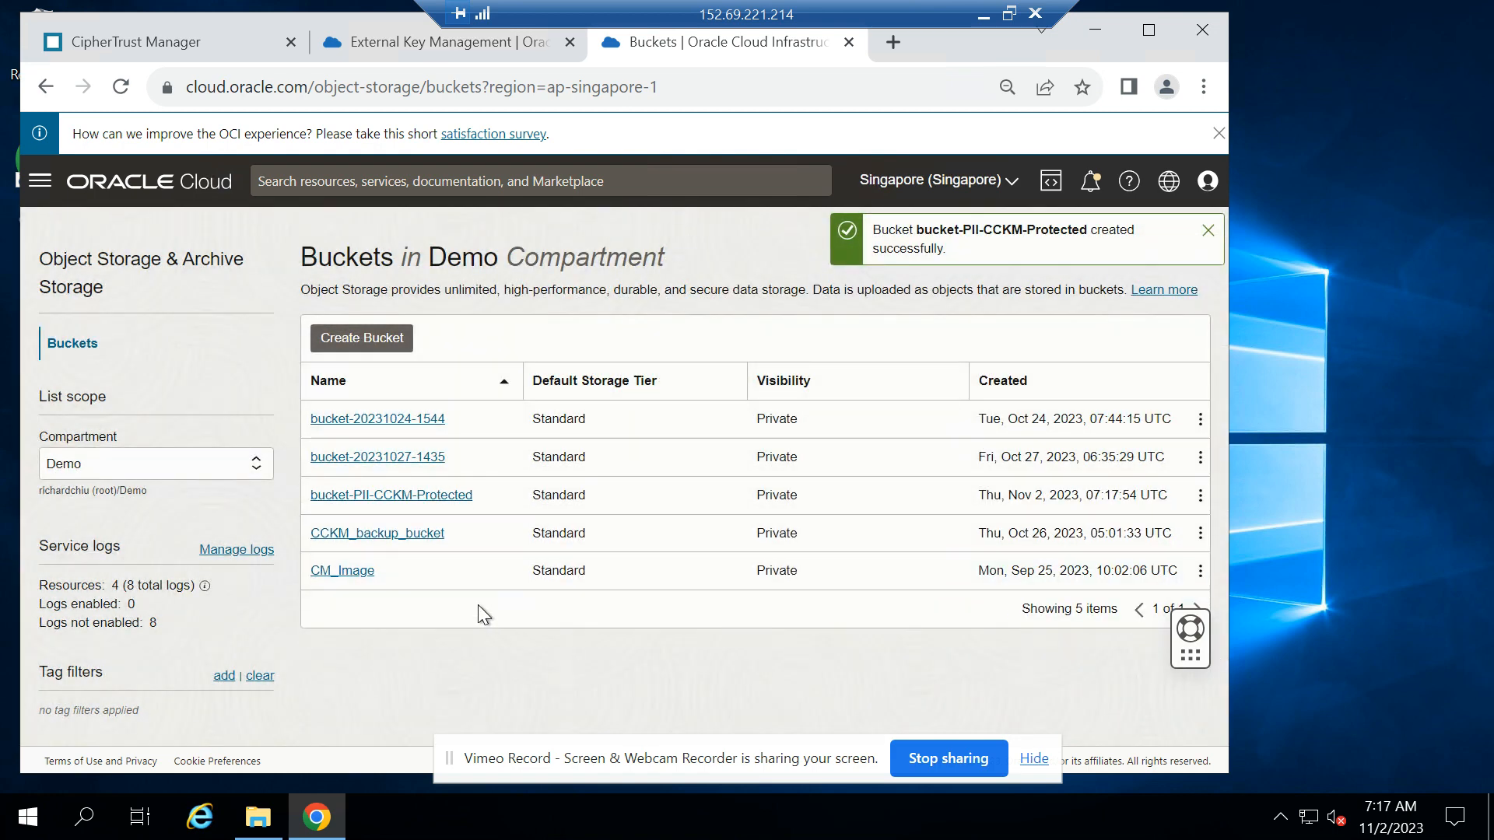
Open bucket-PII-CCKM-Protected, upload A500_CC_Records.csv from the Desktop with the Standard storage tier, and close the upload form
left_click(424, 498)
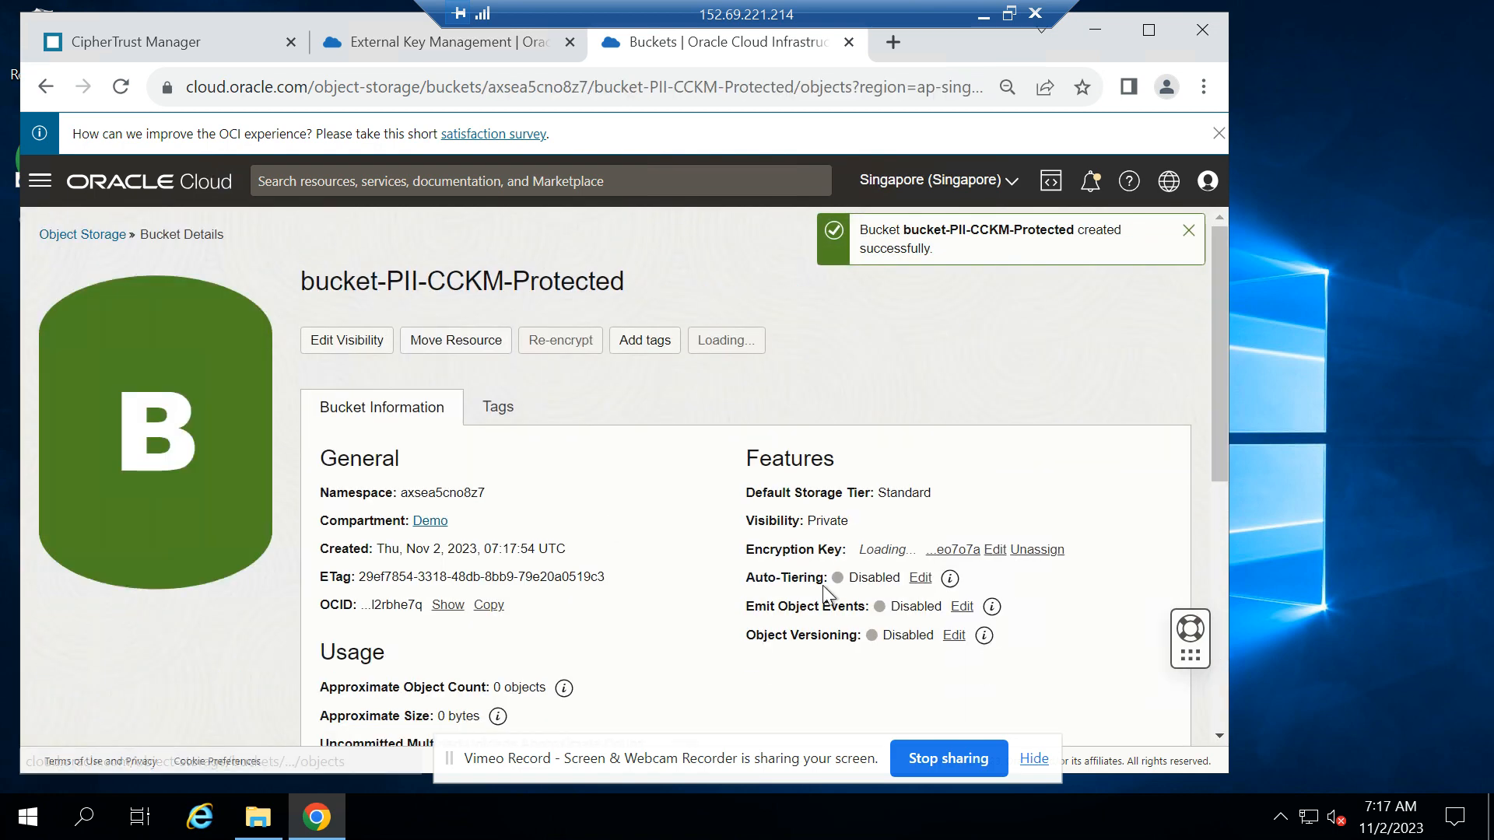
scroll(813, 560, "down", 4)
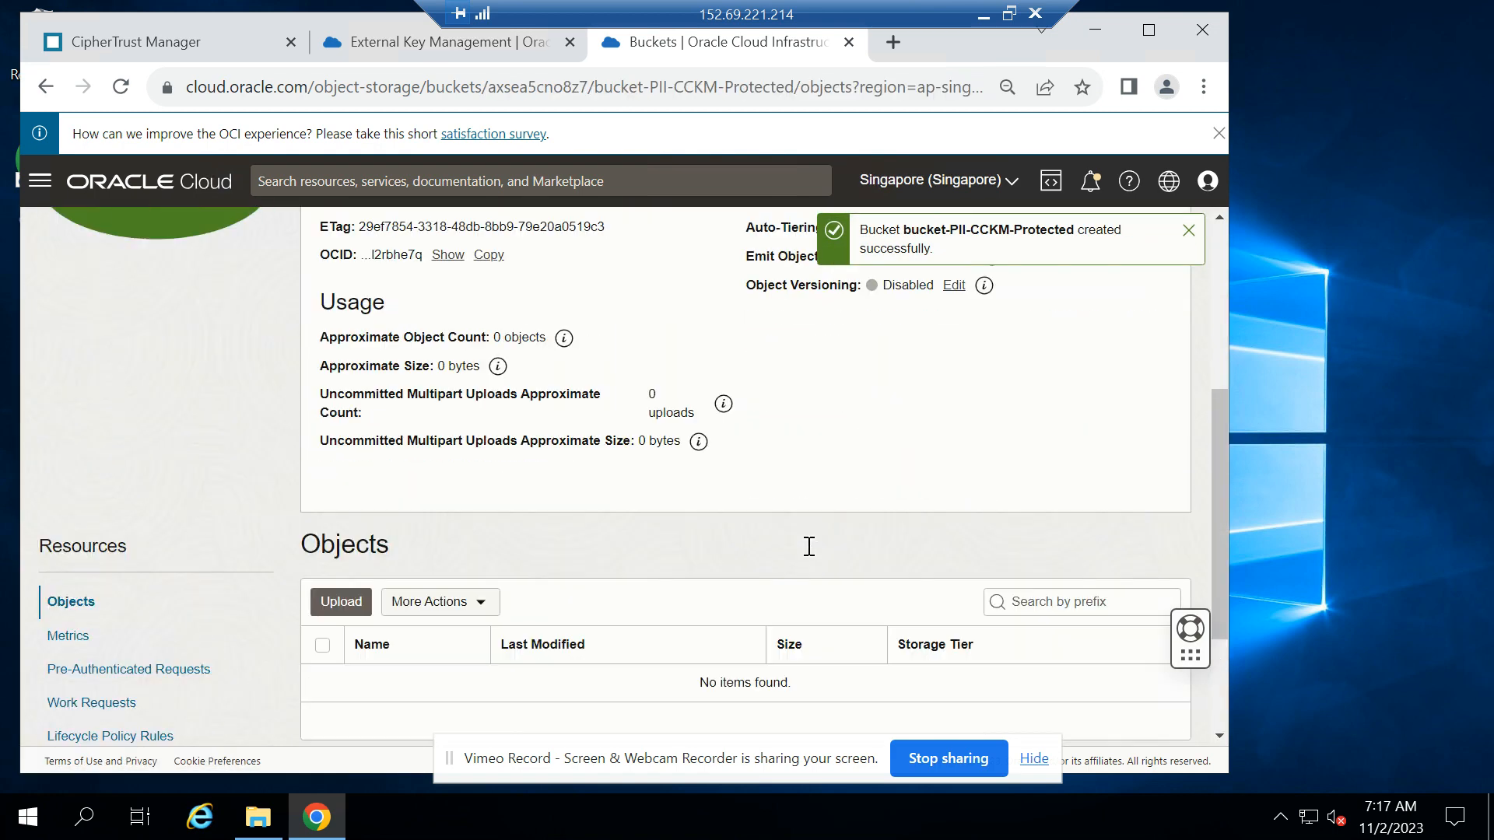
left_click(343, 606)
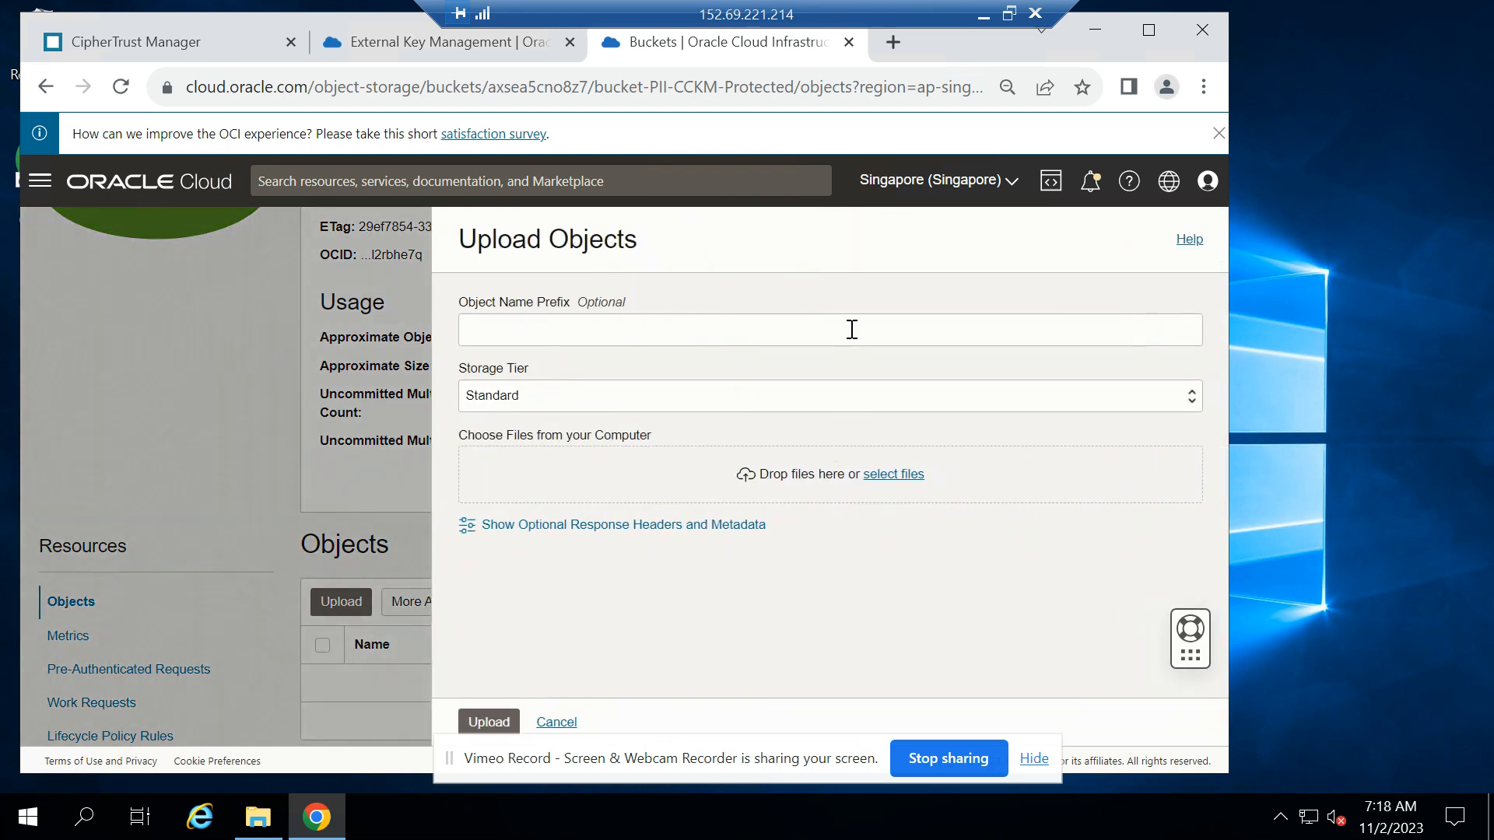
left_click(888, 475)
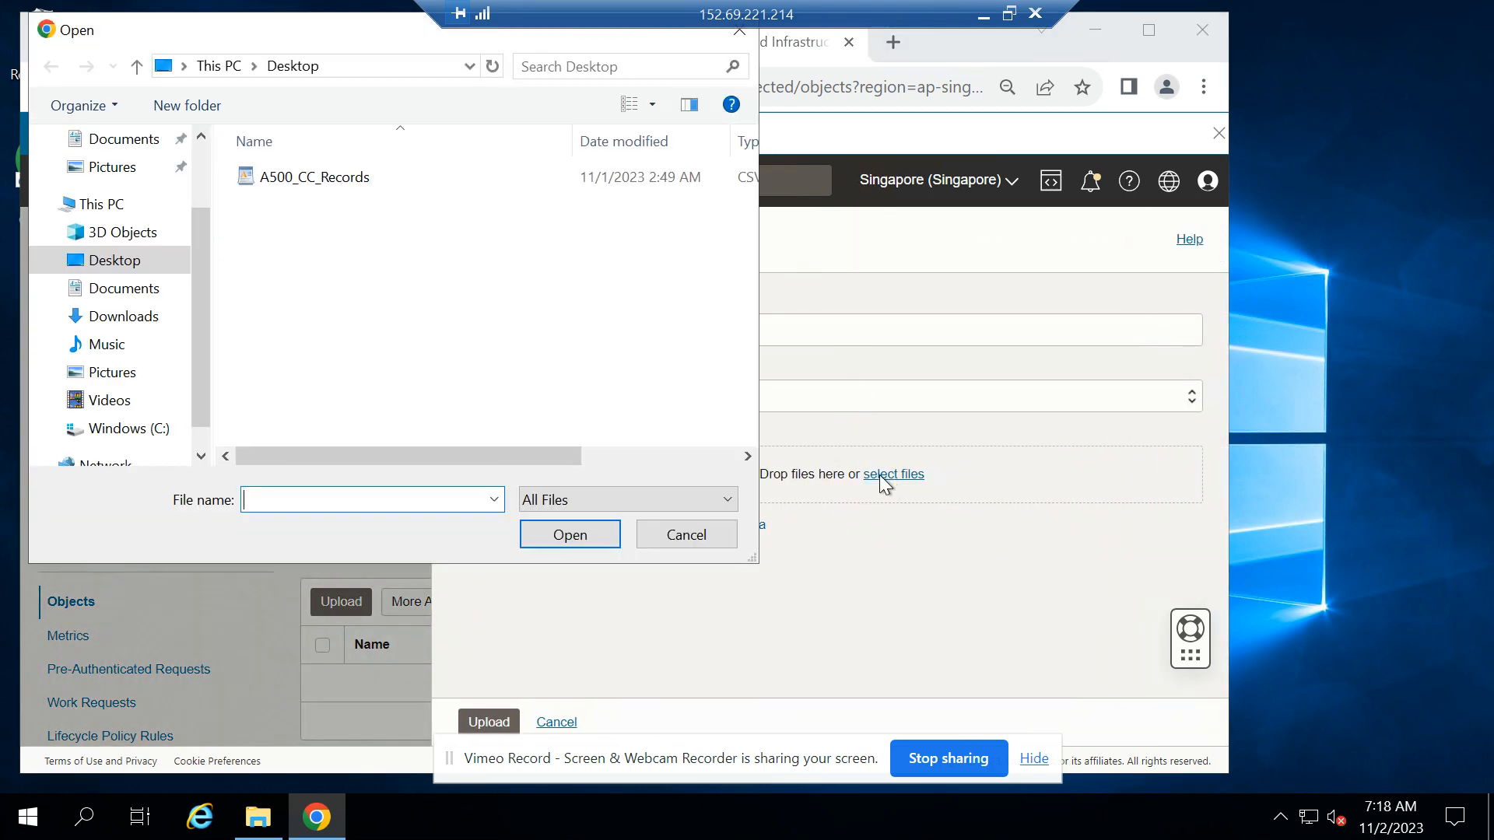
double_click(336, 176)
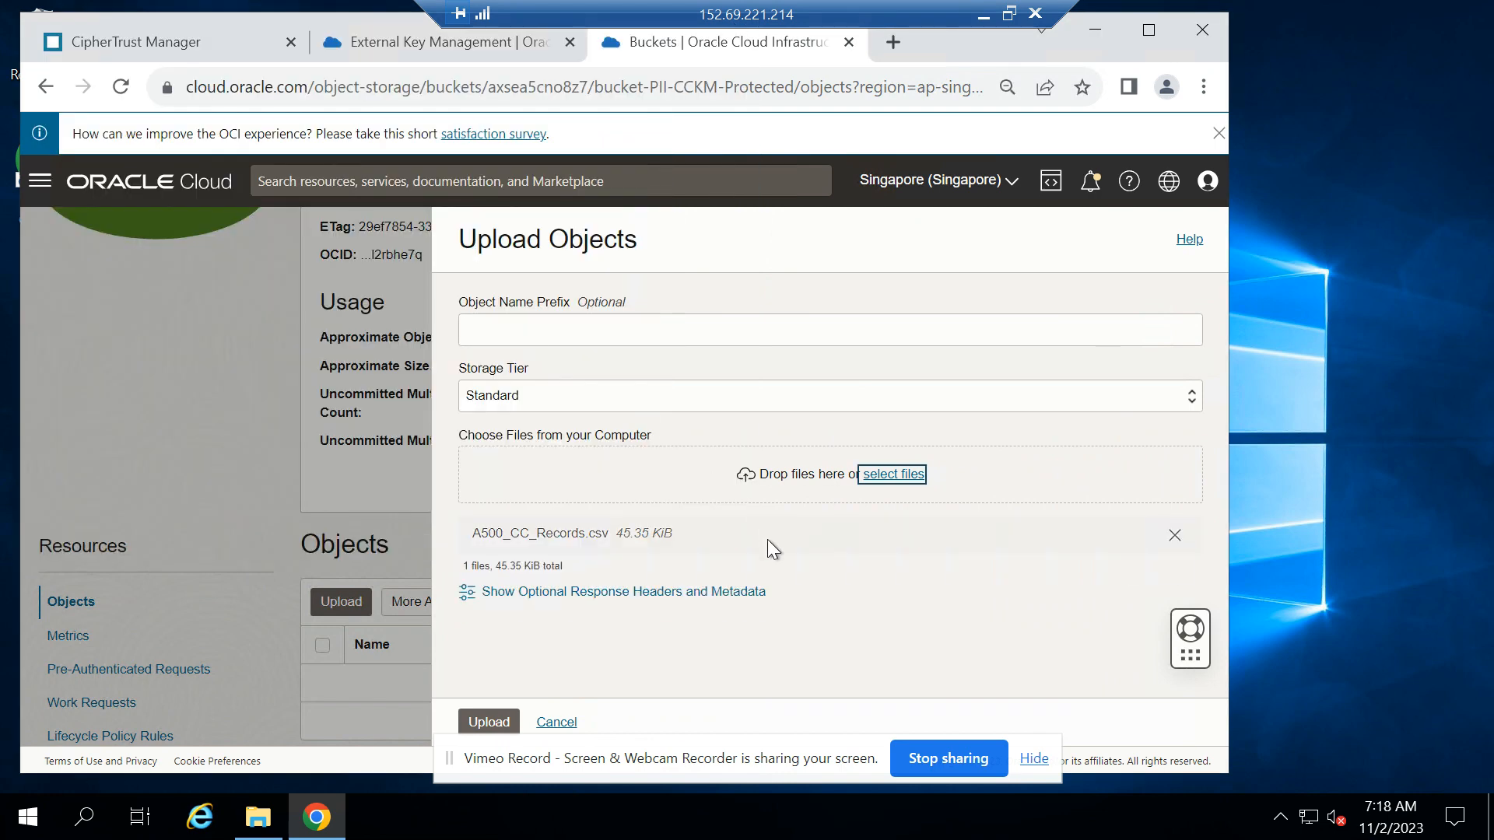
left_click(486, 722)
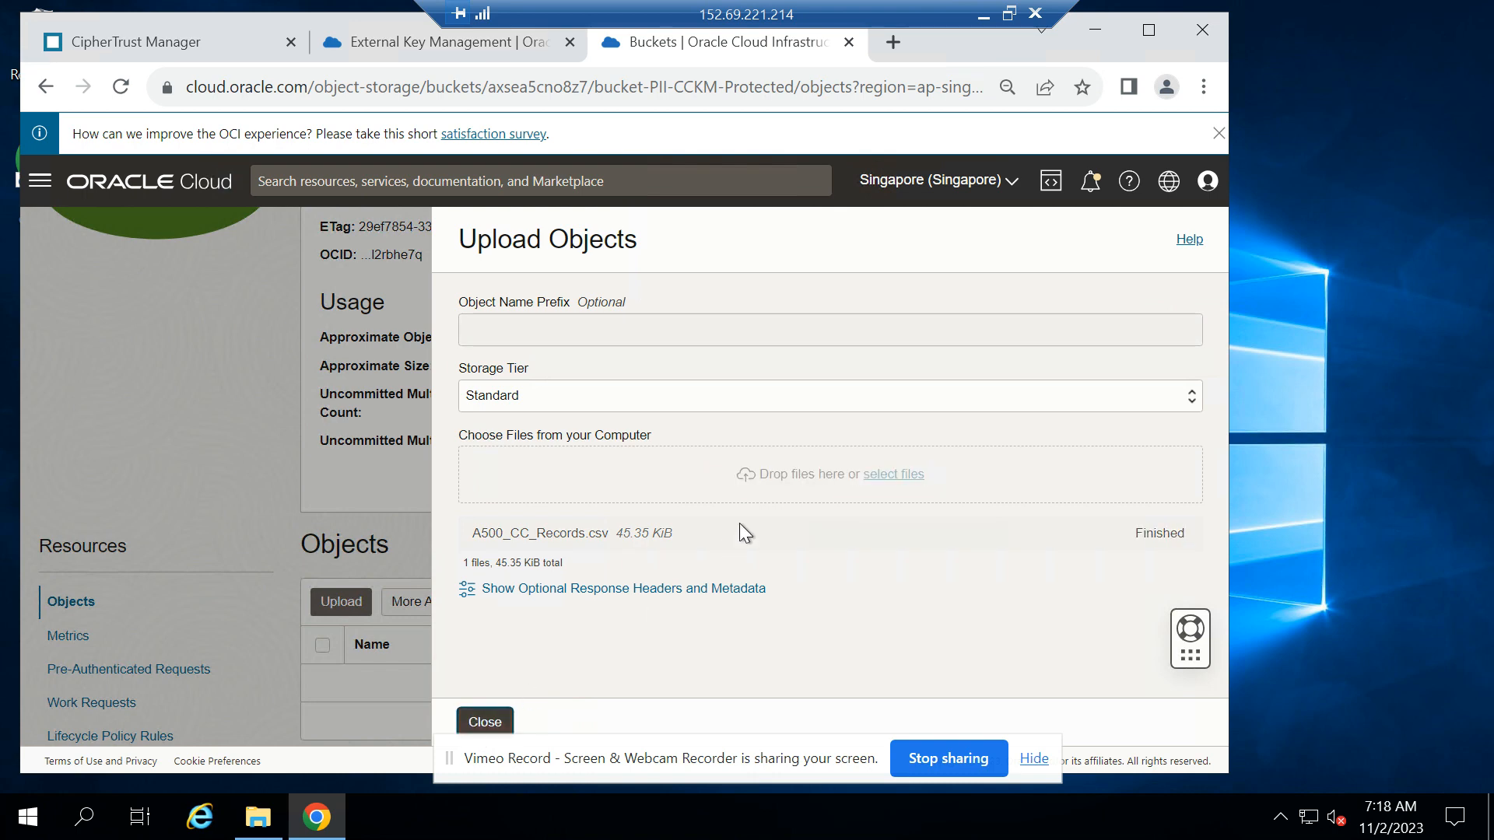
left_click(491, 724)
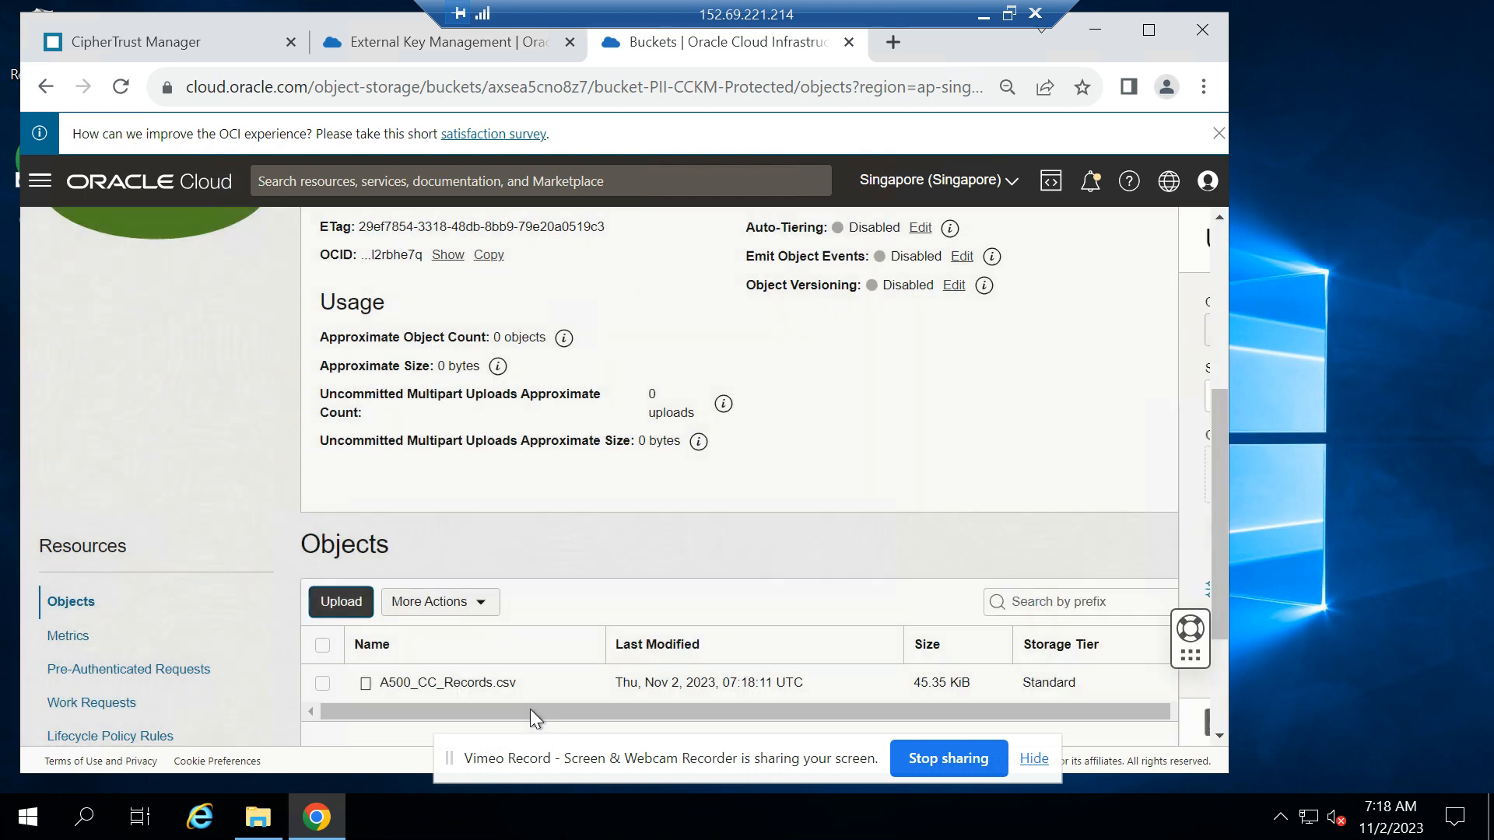
Download the object A500_CC_Records.csv from the bucket's object list
scroll(884, 459, "down", 3)
scroll(884, 465, "up", 2)
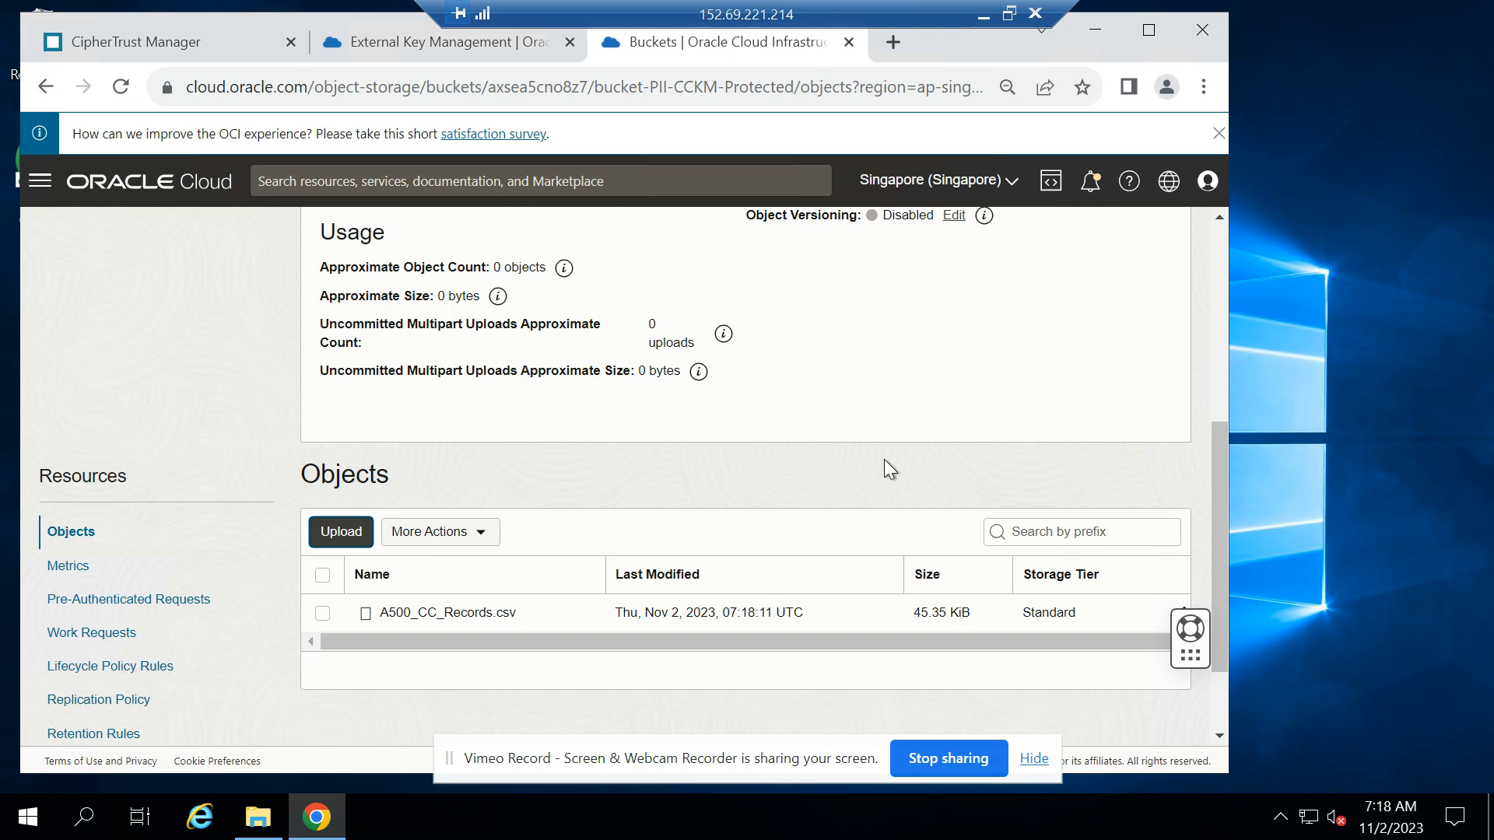
scroll(1044, 437, "down", 2)
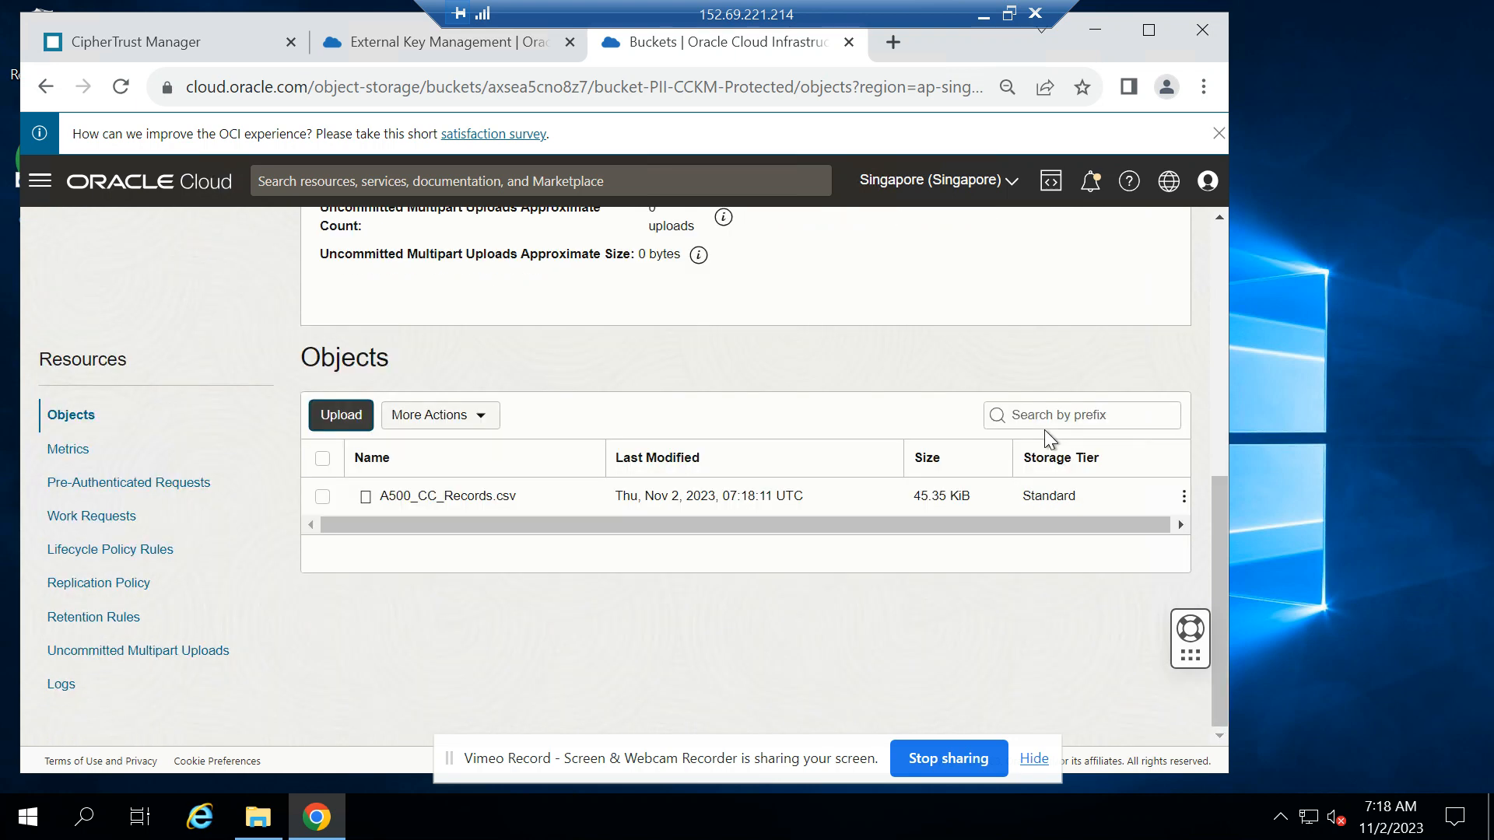
left_click(1183, 502)
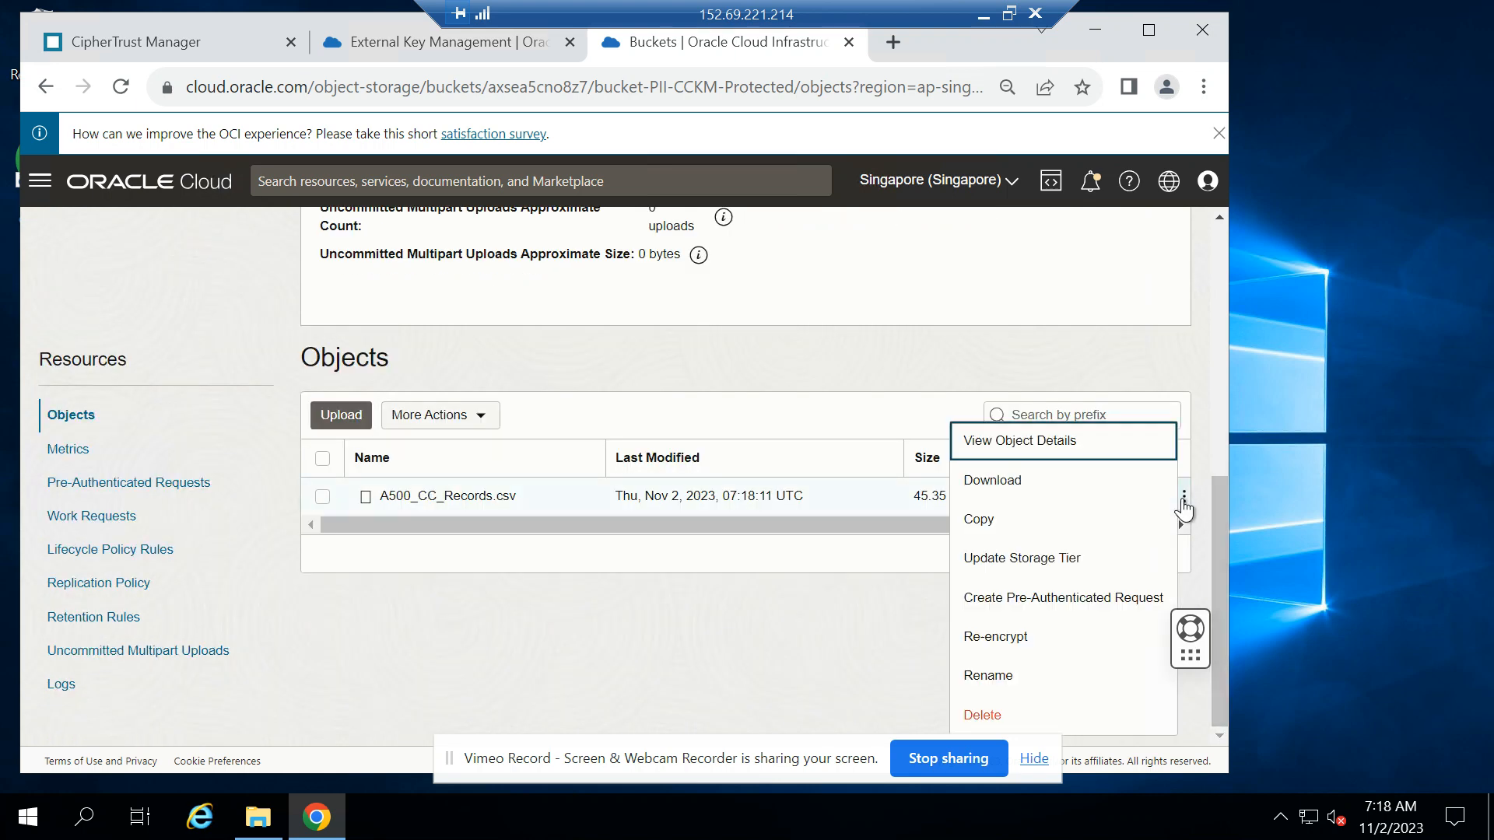
left_click(1032, 486)
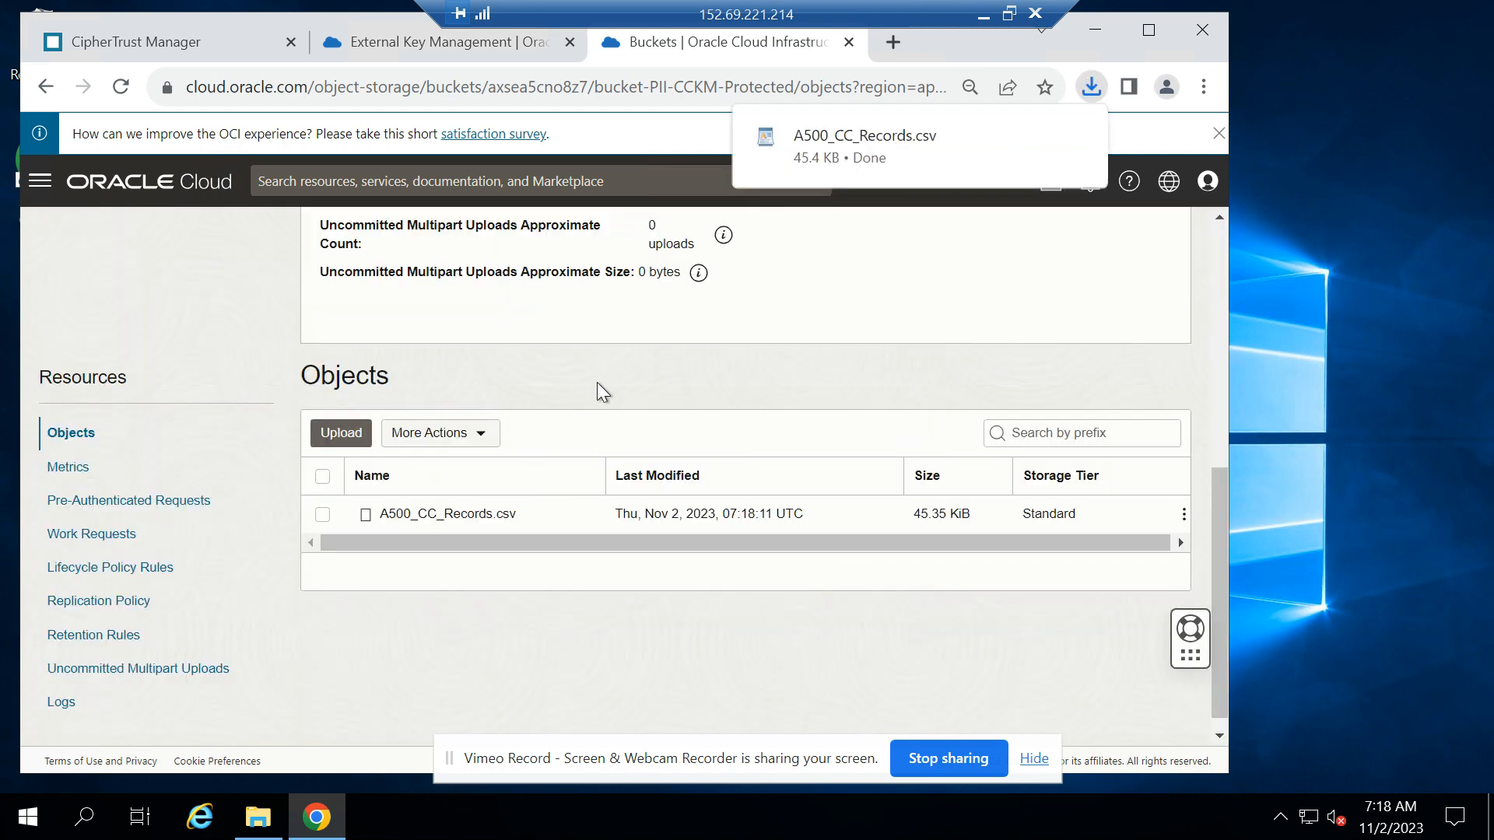
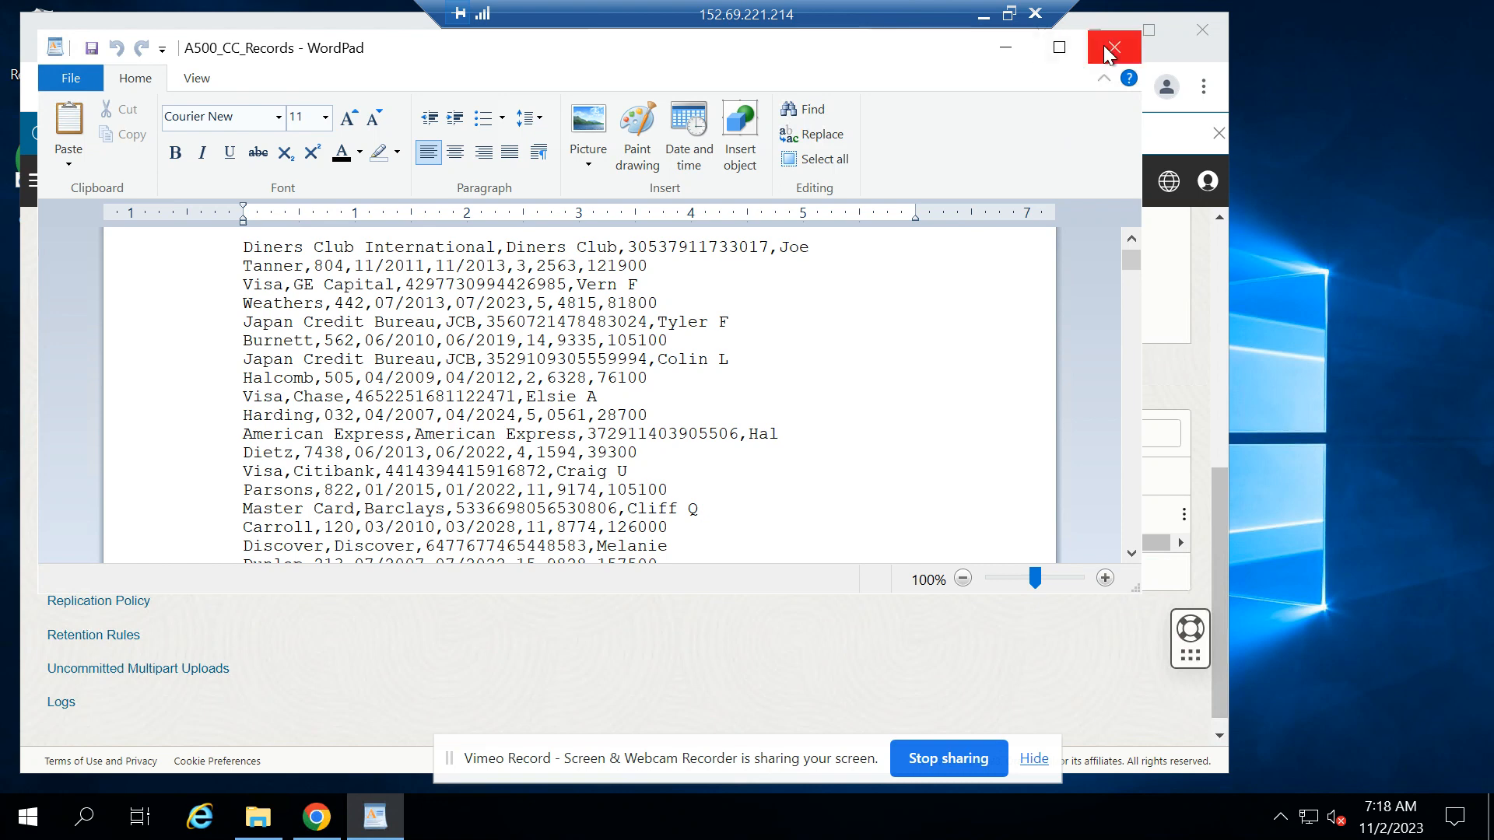
Close the downloaded A500_CC_Records file in WordPad and review the details of bucket-PII-CCKM-Protected
left_click(1114, 47)
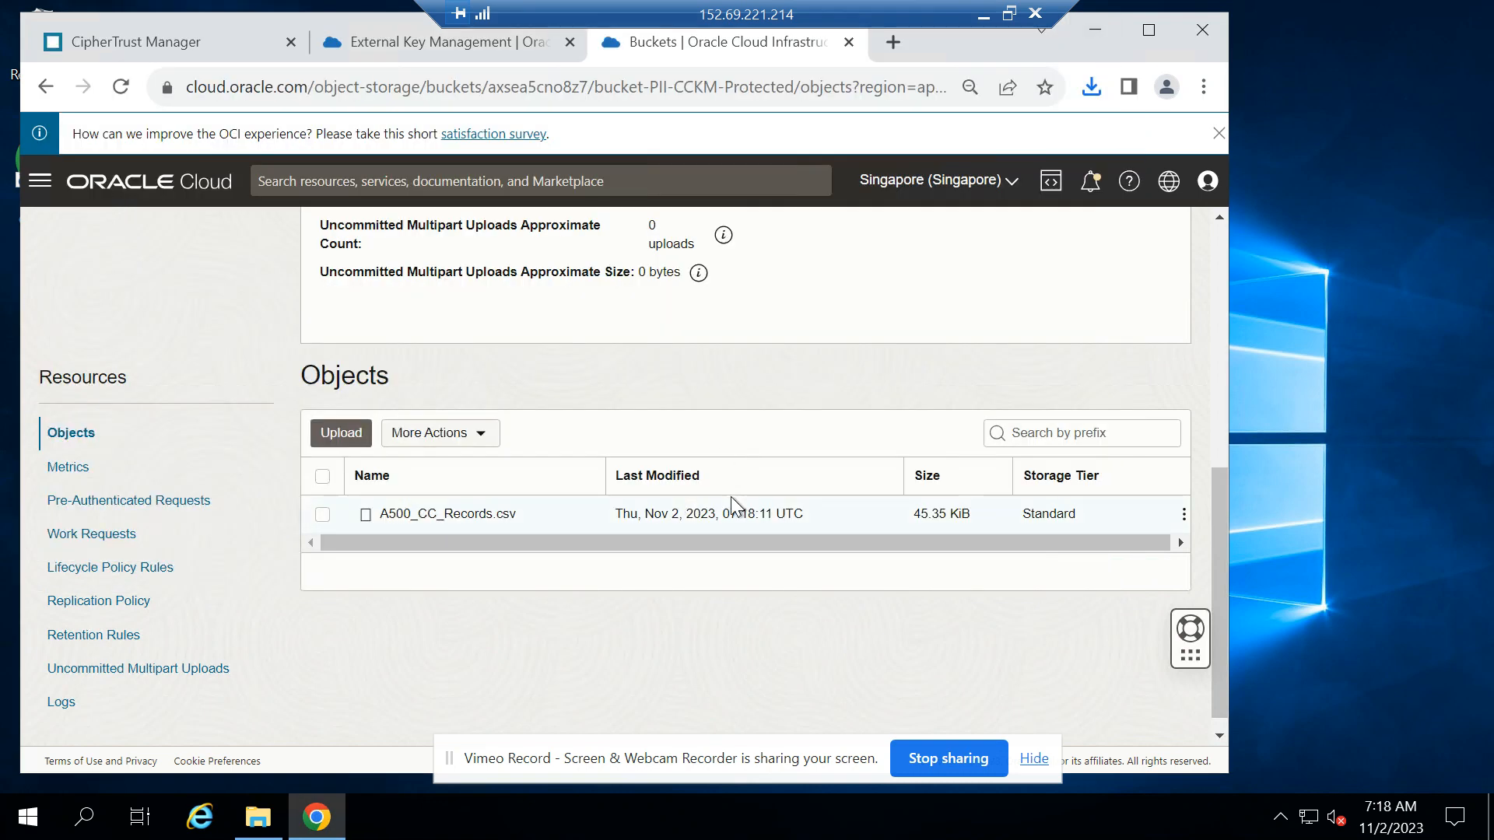
scroll(730, 497, "up", 3)
scroll(730, 496, "up", 3)
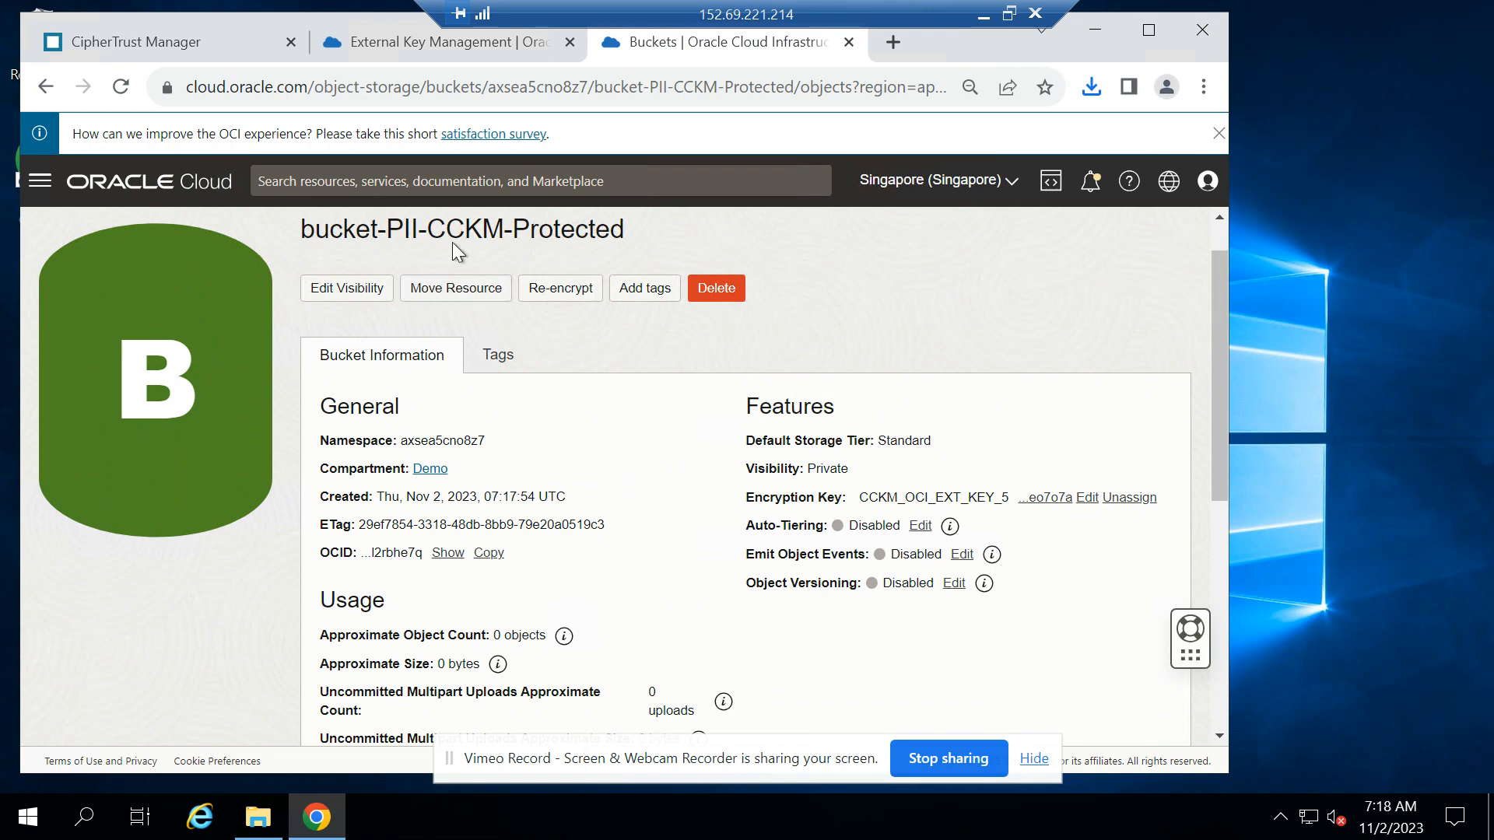
Switch to CipherTrust Manager and block the Oracle external key OCI_CCKM_EXT_key_5
left_click(184, 47)
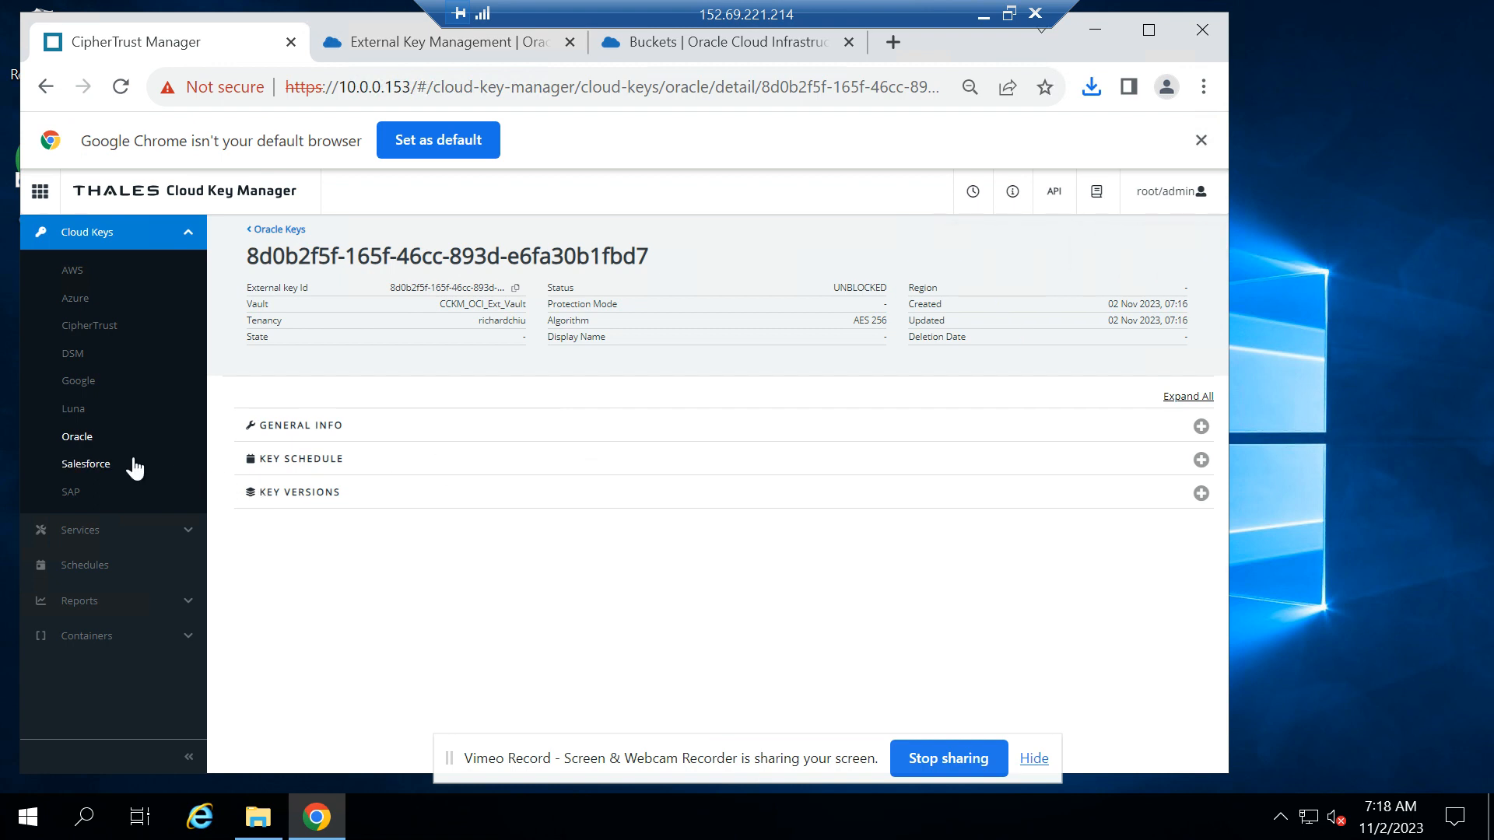
left_click(71, 436)
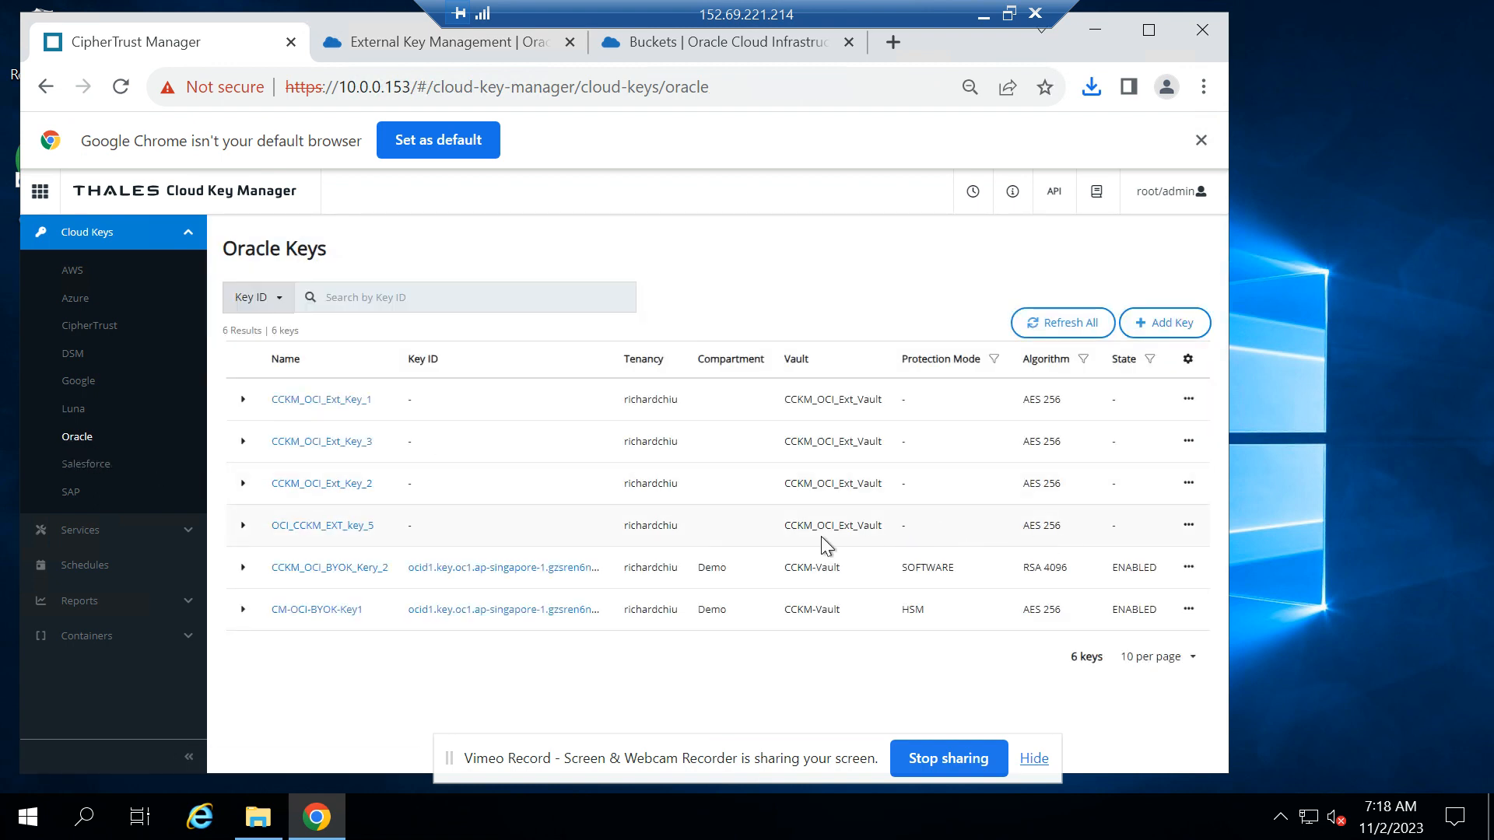
left_click(1191, 527)
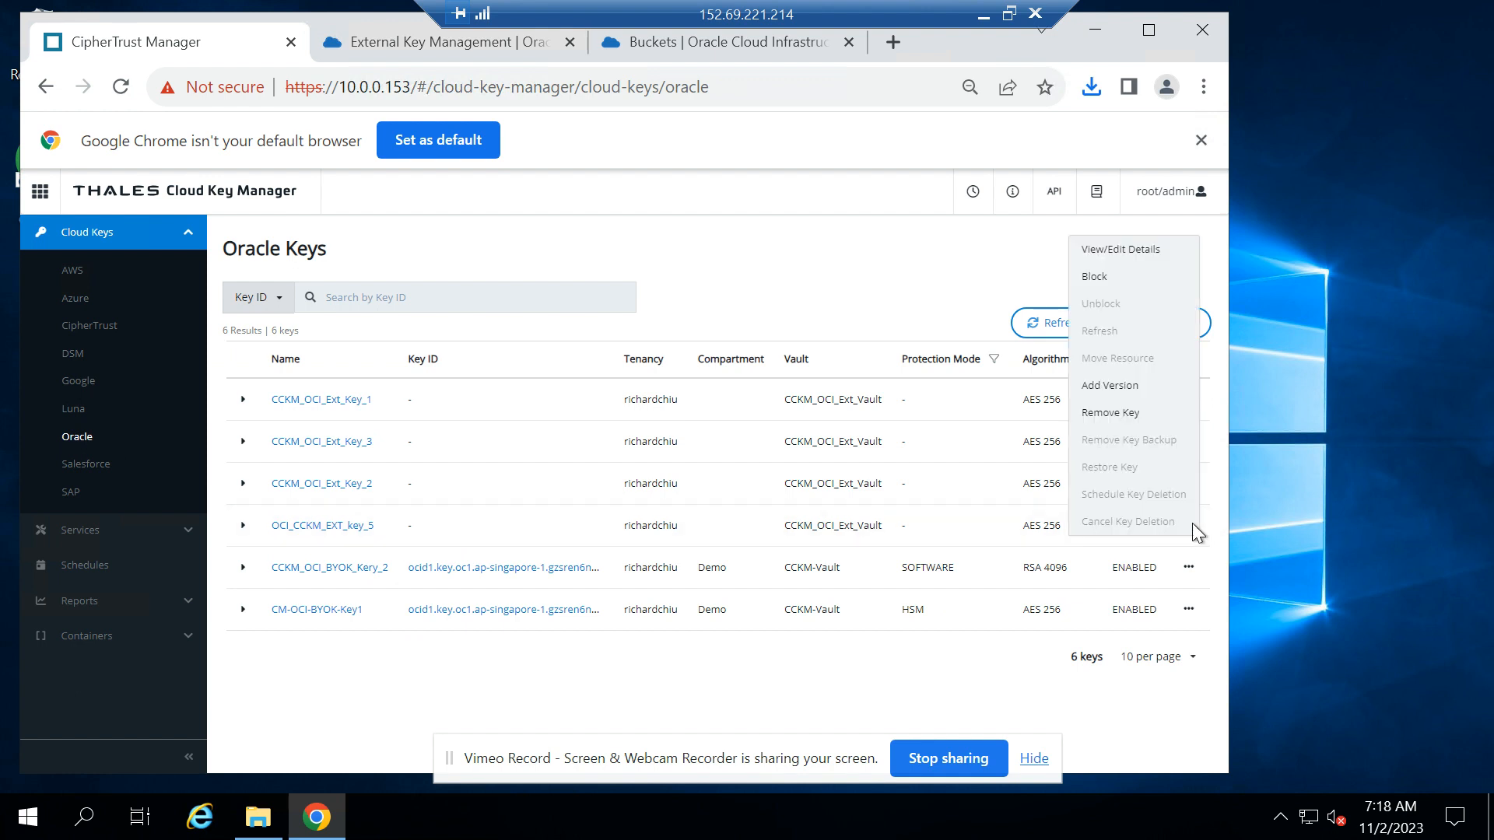
left_click(1113, 278)
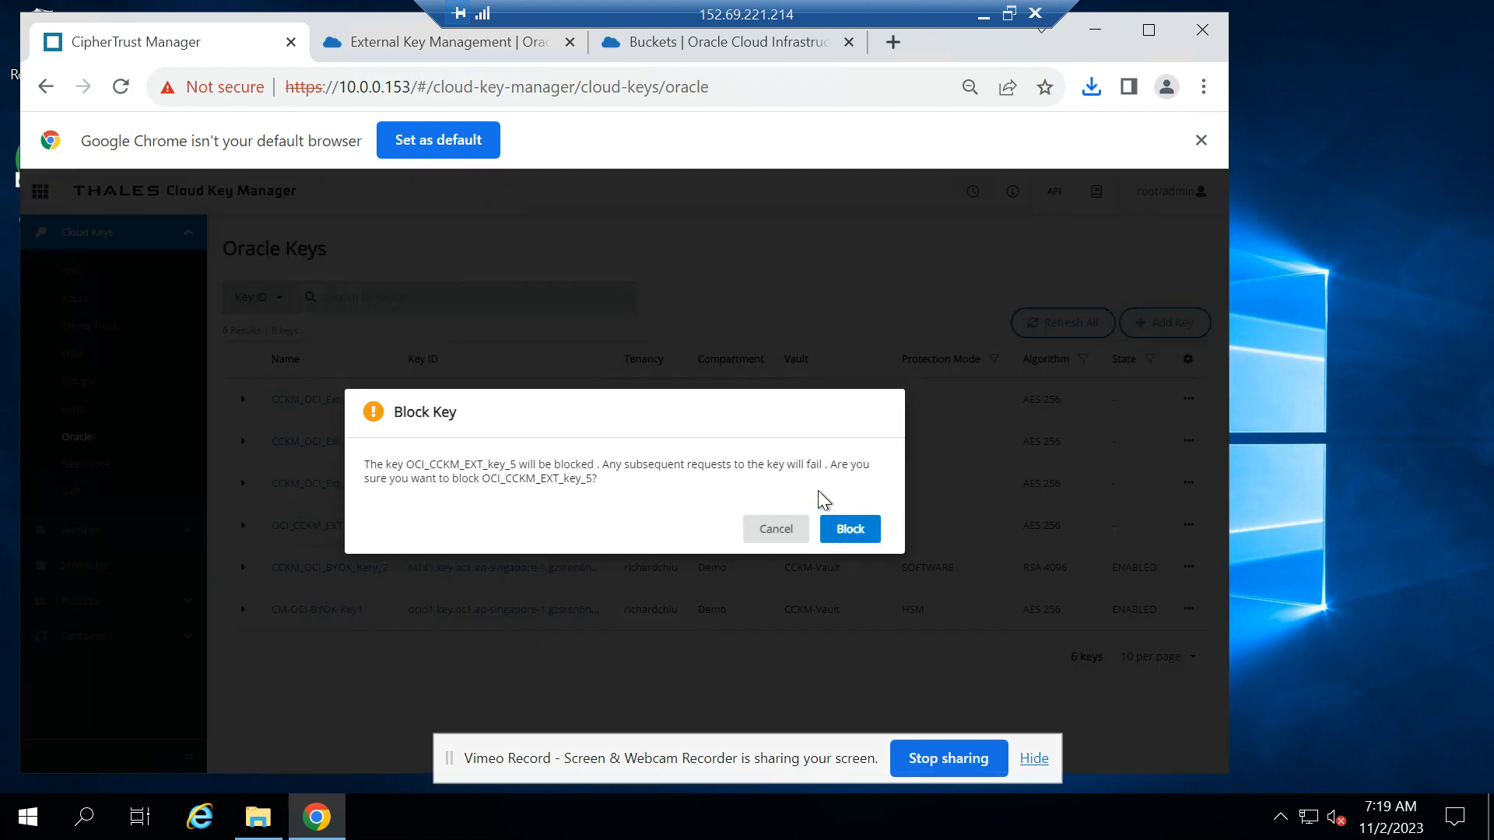
left_click(850, 530)
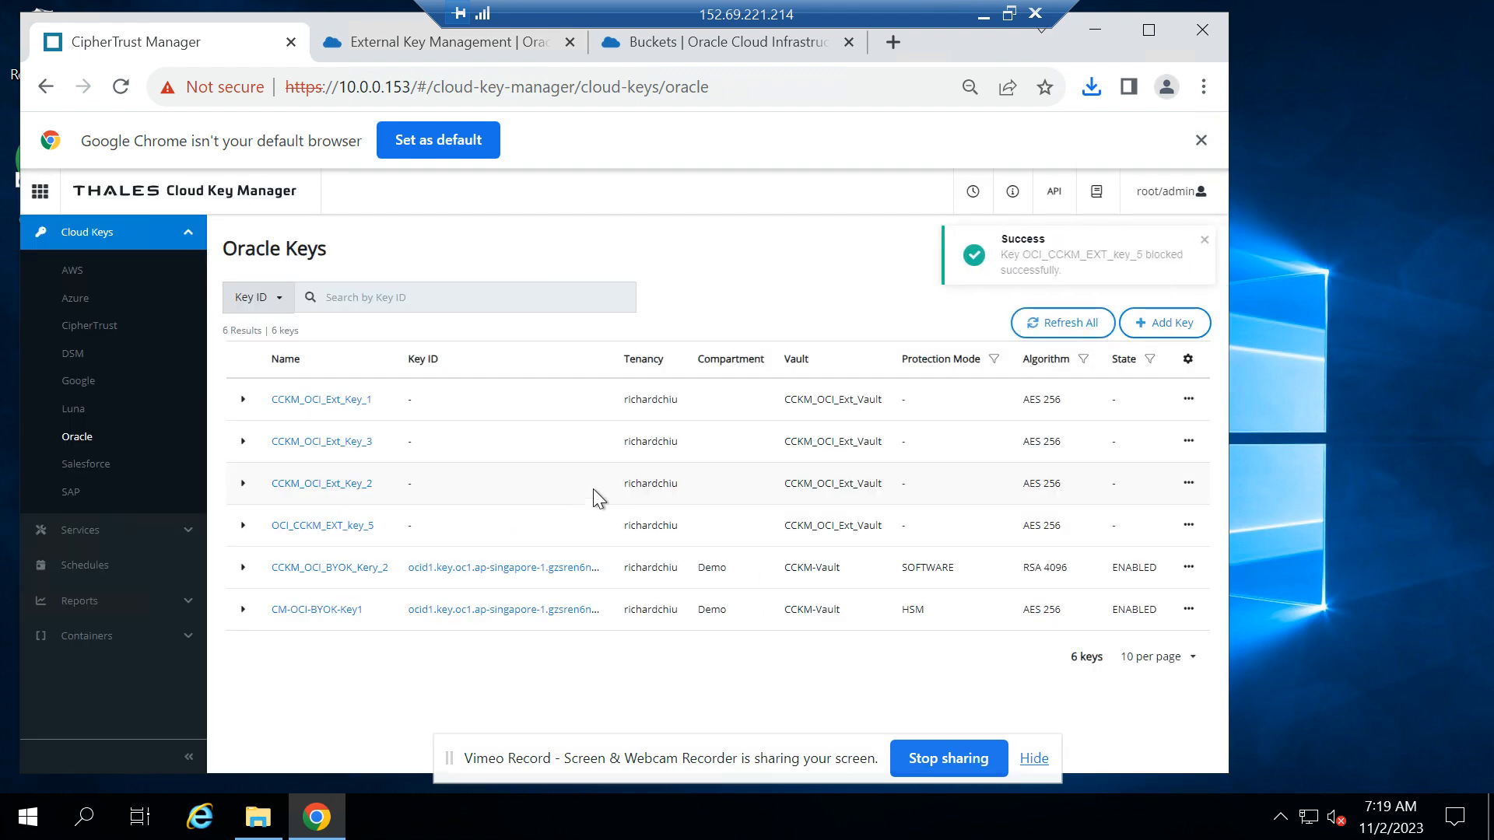
Switch to Oracle Cloud, return to the Object Storage bucket list, and try to reopen bucket-PII-CCKM-Protected
left_click(459, 47)
left_click(718, 37)
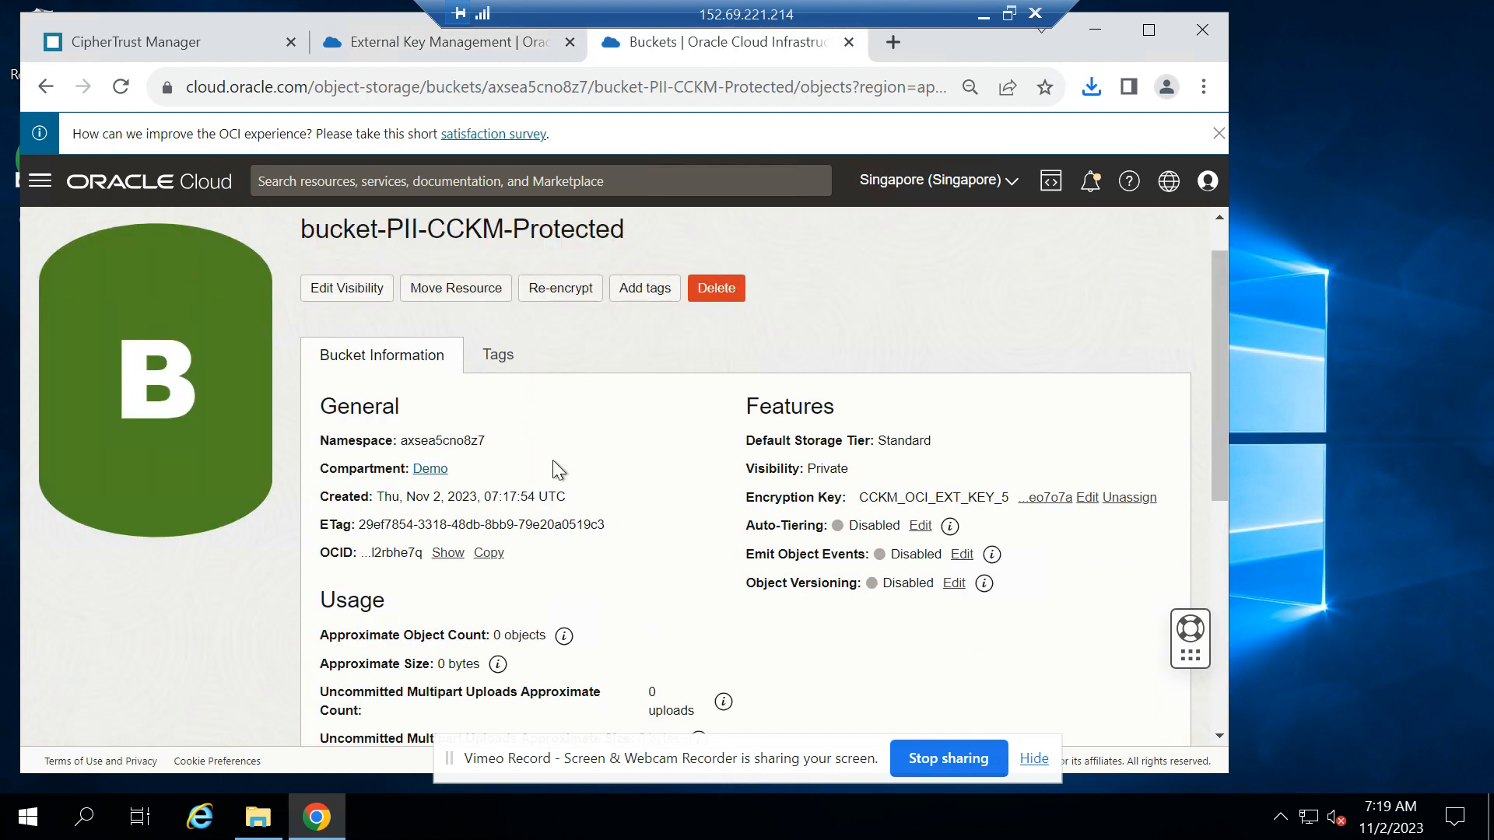
scroll(554, 462, "up", 1)
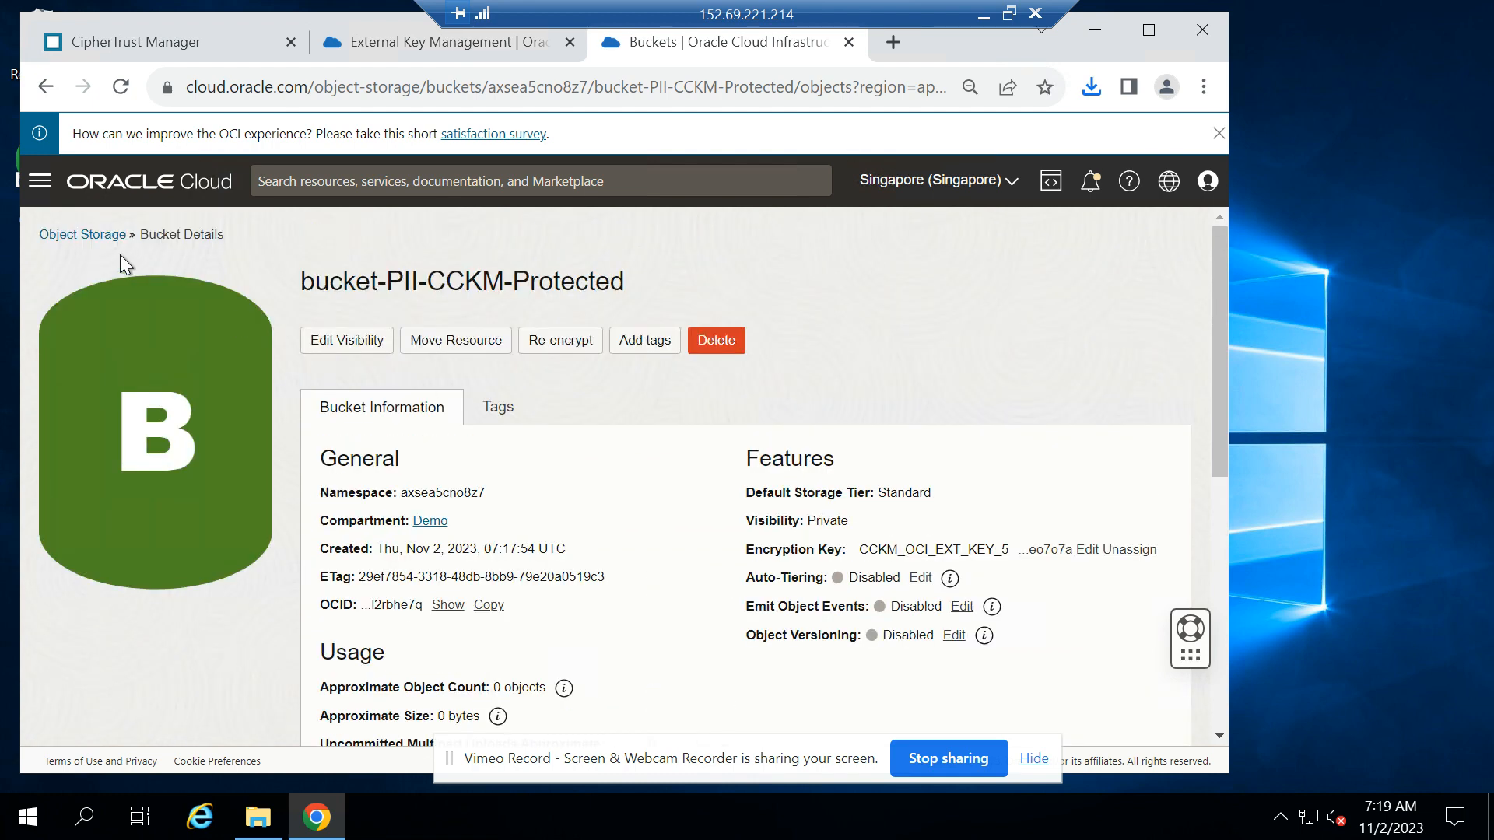
left_click(78, 236)
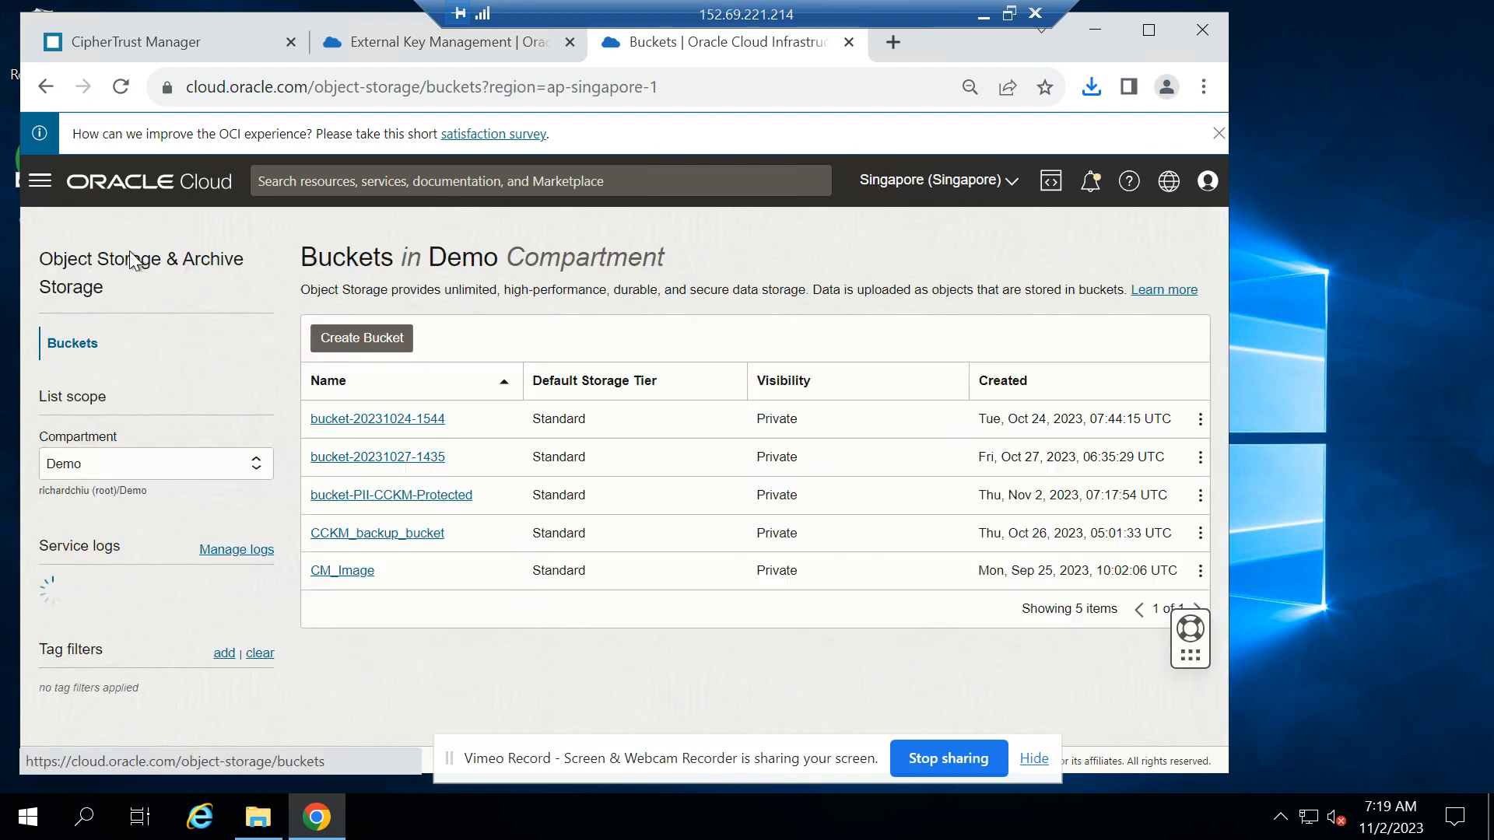
left_click(432, 498)
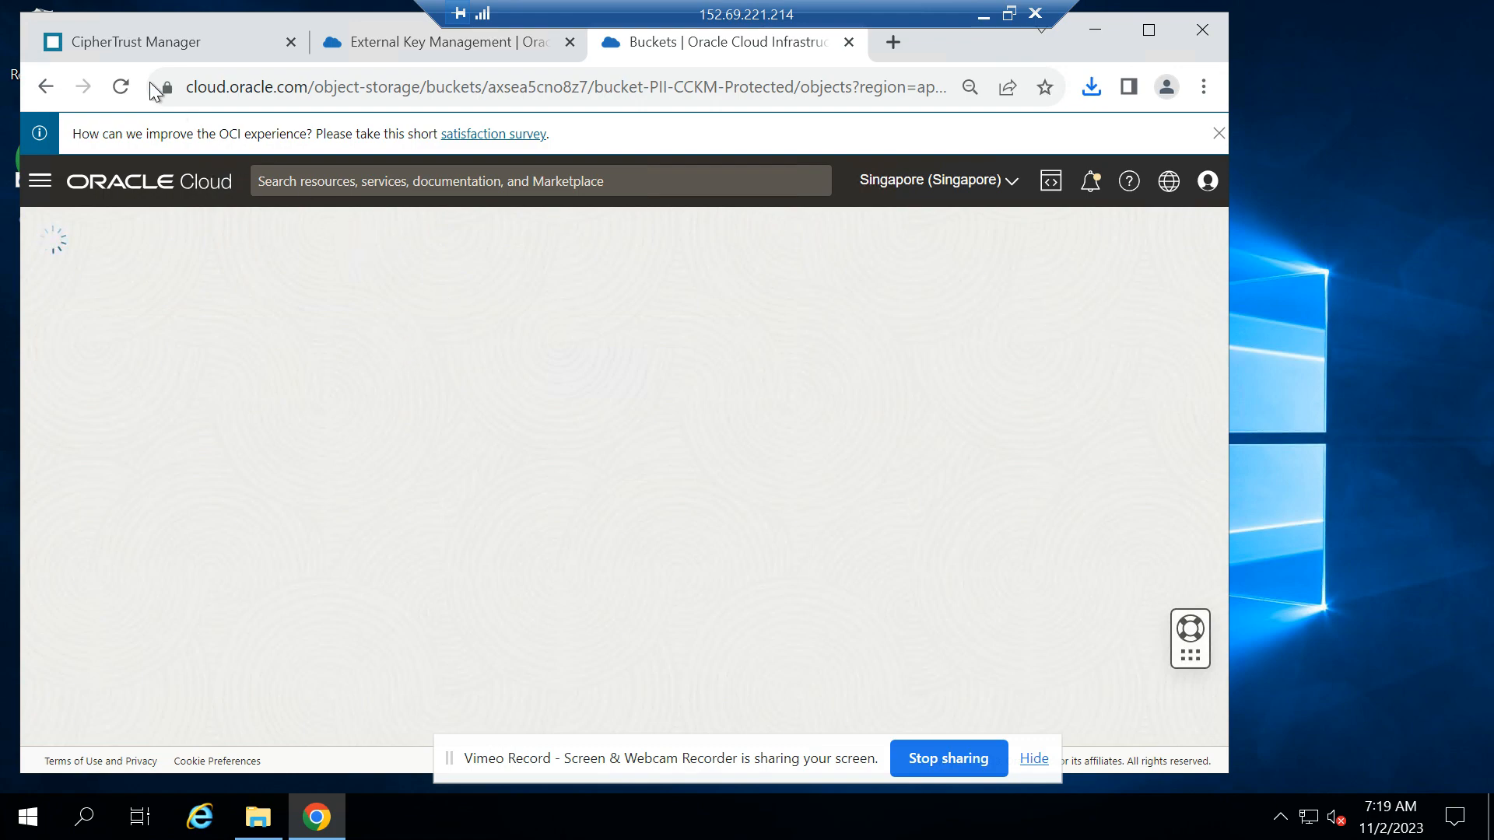
Switch to CipherTrust Manager and open the Loki Audit Records to find the latest OCI vault decrypt requests
left_click(125, 31)
left_click(40, 191)
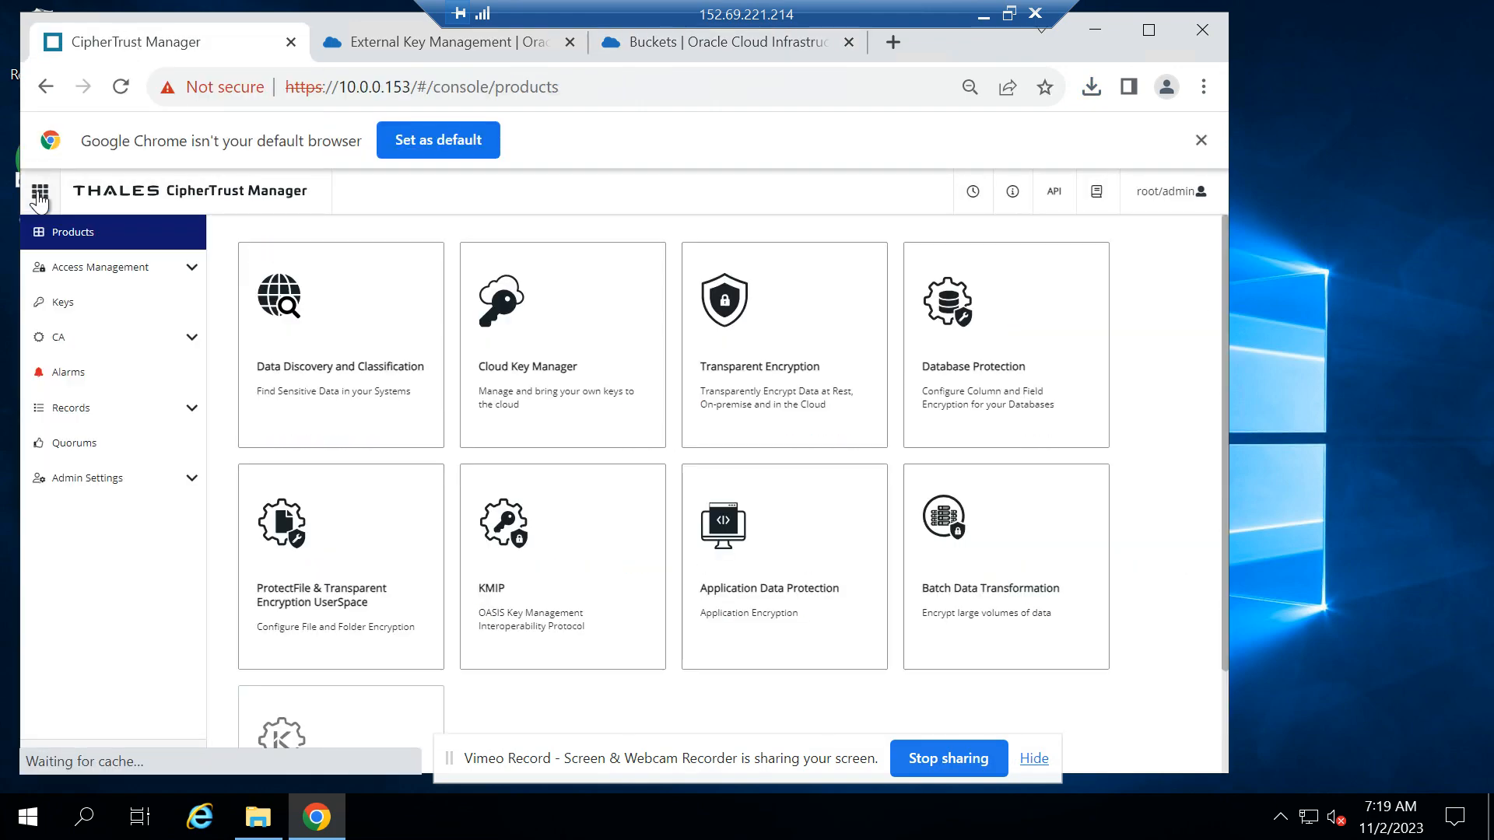
left_click(79, 421)
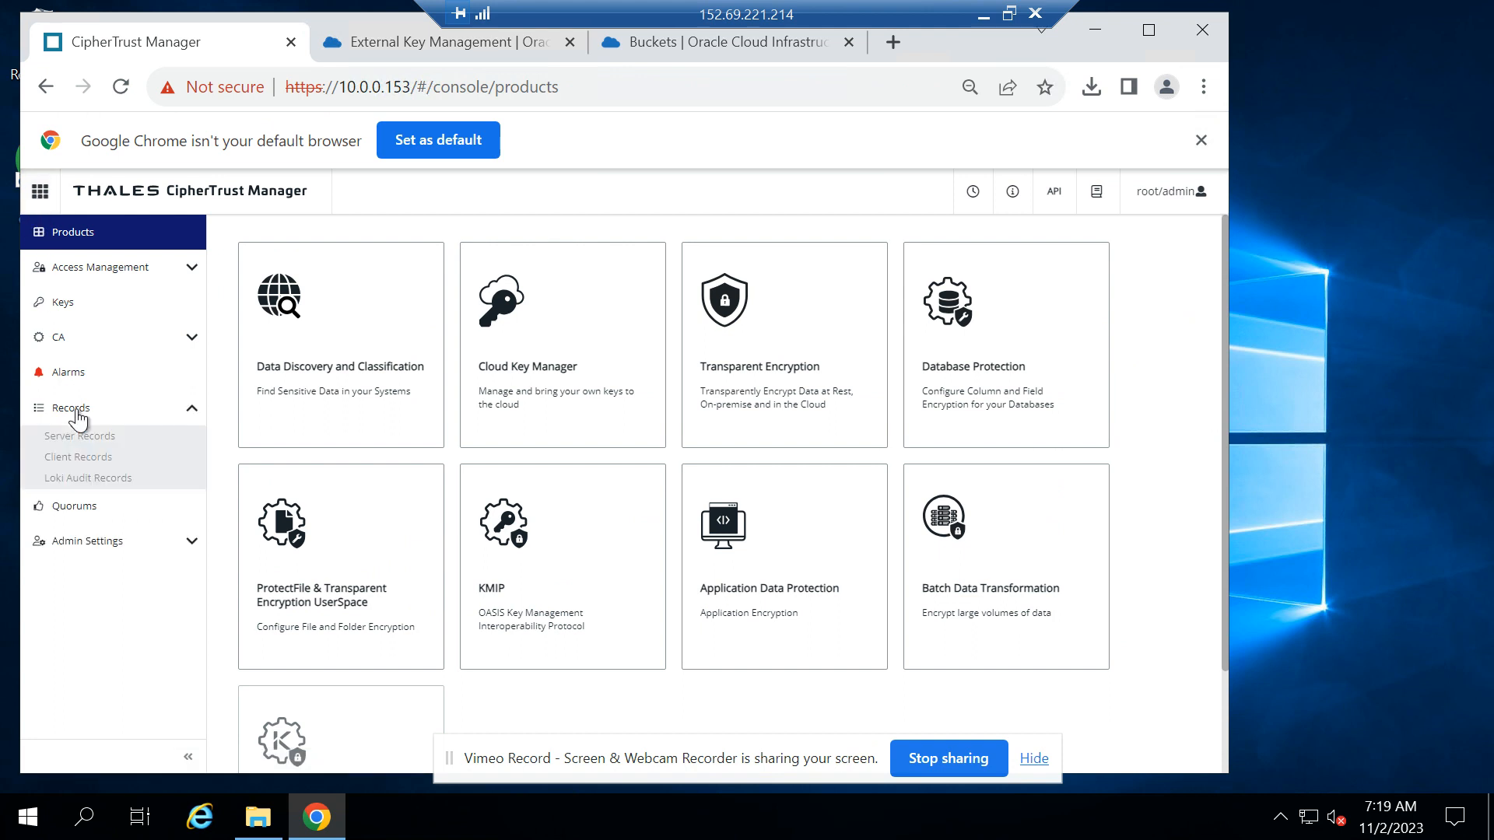
left_click(88, 478)
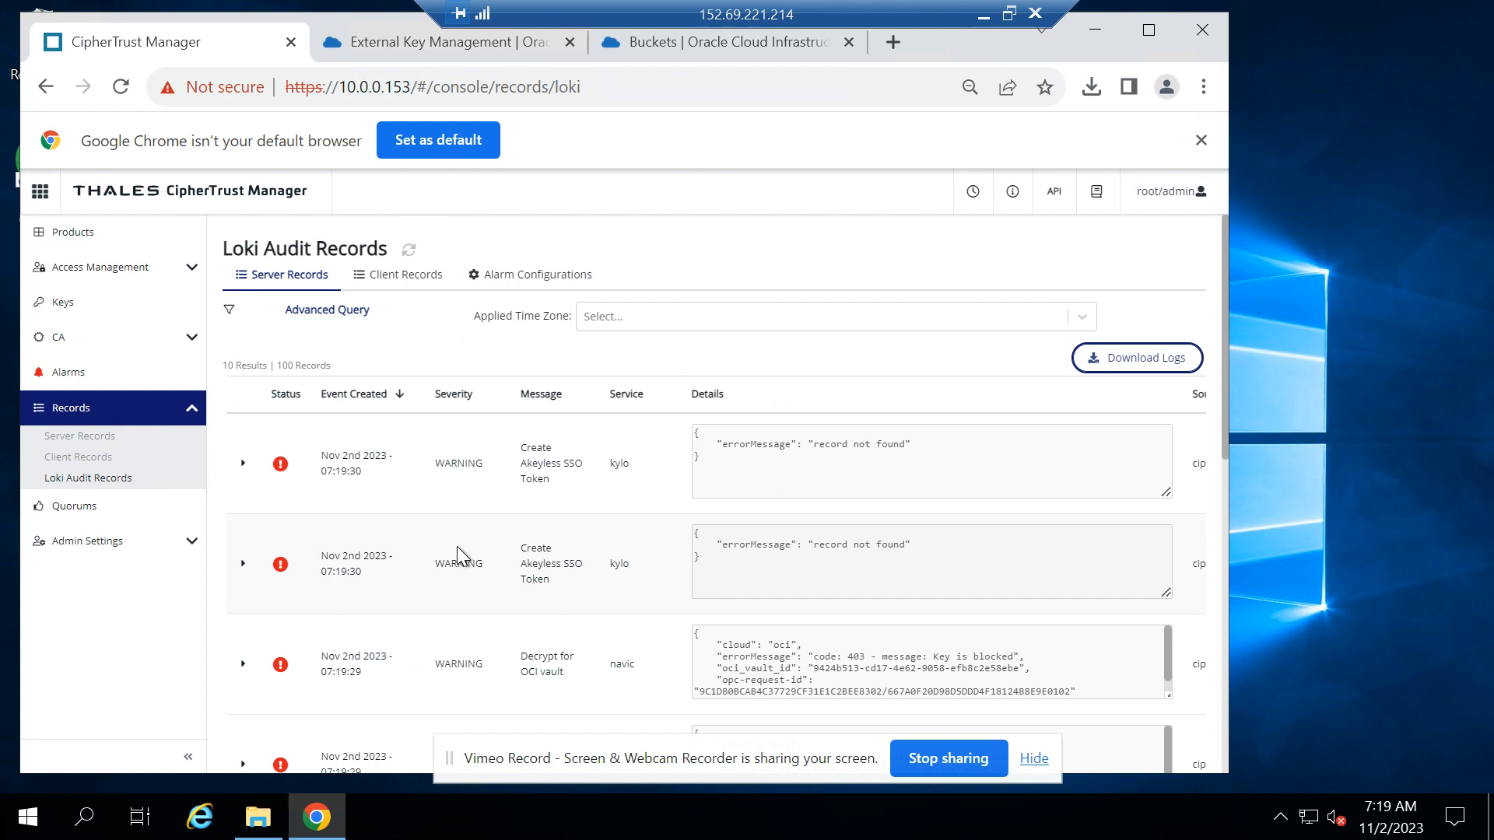
scroll(456, 546, "down", 3)
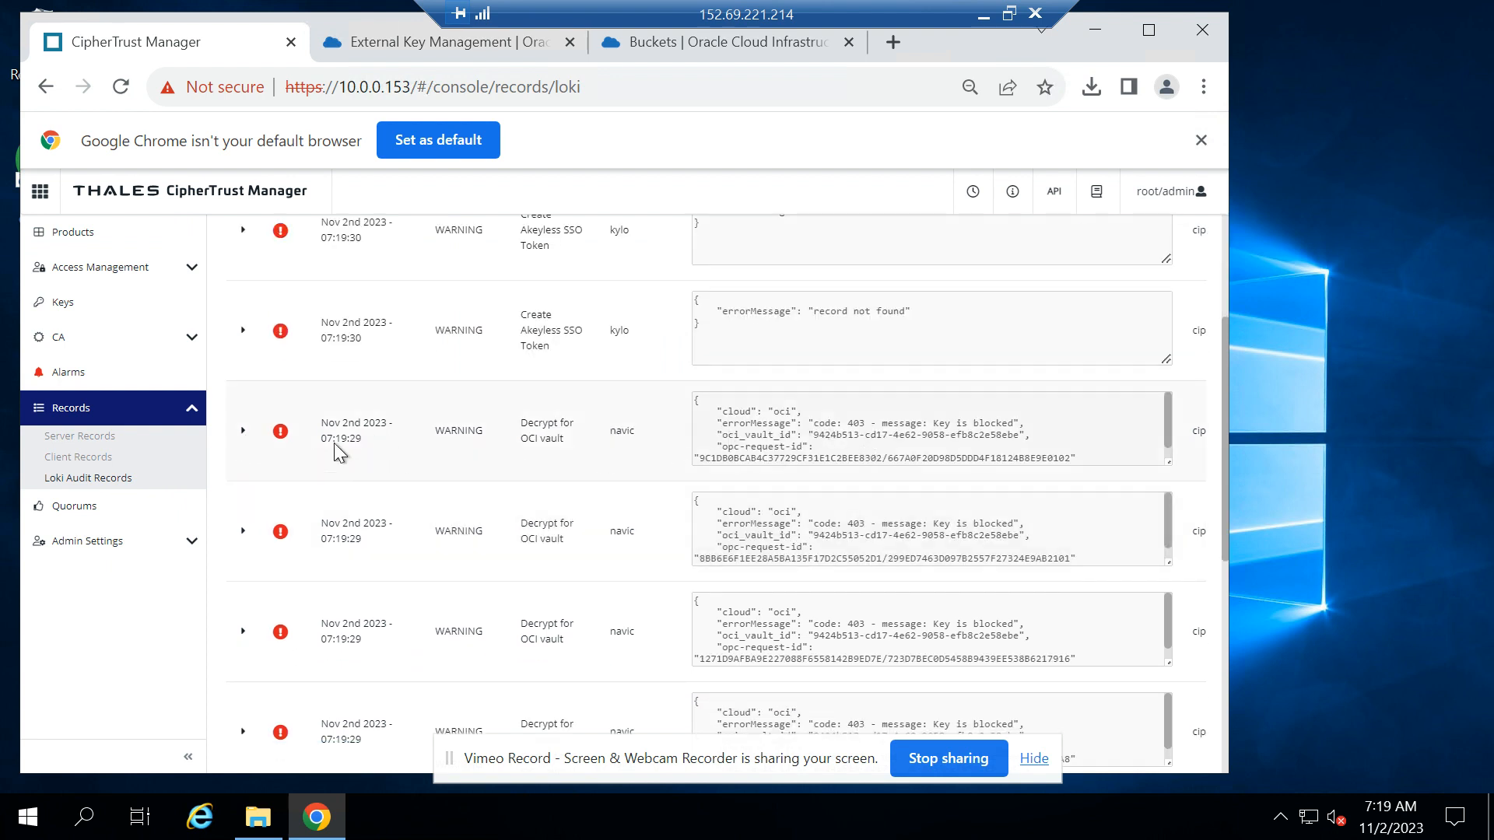
Expand the most recent "Decrypt for OCI vault" audit record and examine its details, message and creation time
left_click(243, 431)
scroll(657, 505, "down", 1)
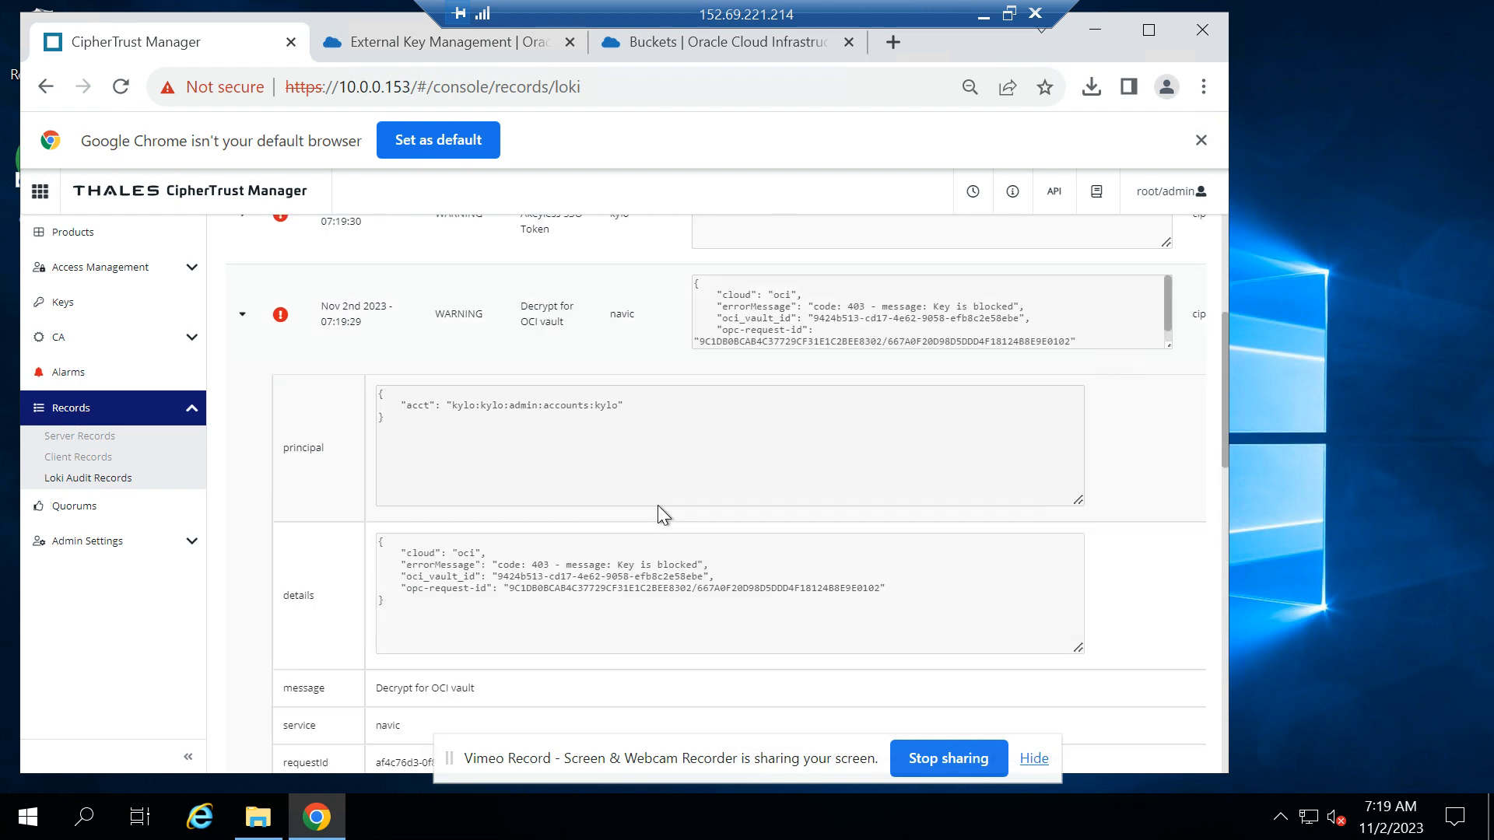
scroll(656, 506, "down", 1)
scroll(786, 357, "up", 1)
scroll(629, 593, "down", 1)
scroll(629, 593, "down", 1)
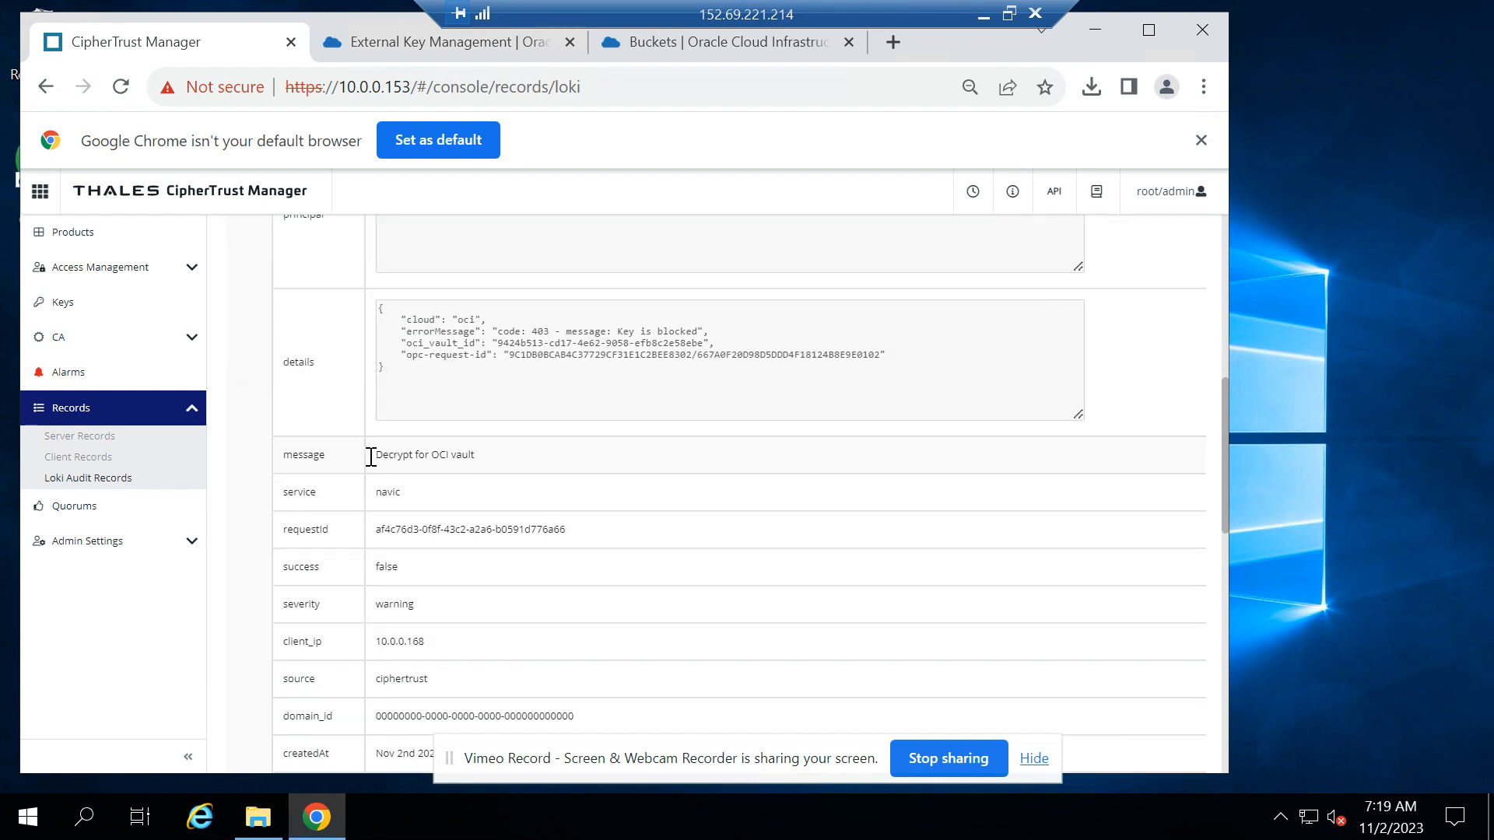
left_click_drag(371, 456, 510, 453)
scroll(567, 646, "down", 1)
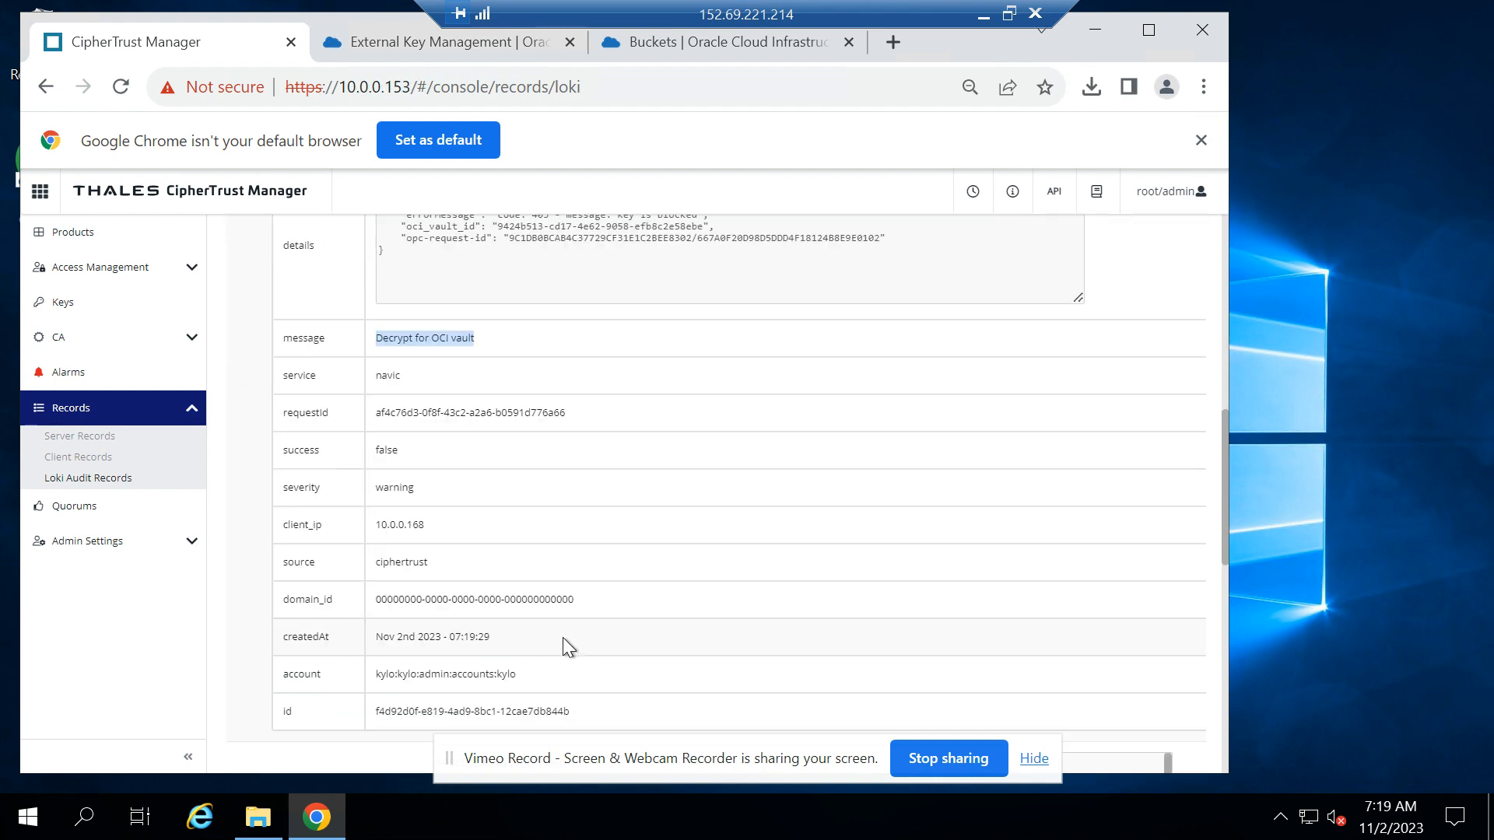
scroll(563, 647, "down", 1)
scroll(563, 639, "up", 3)
scroll(562, 646, "up", 1)
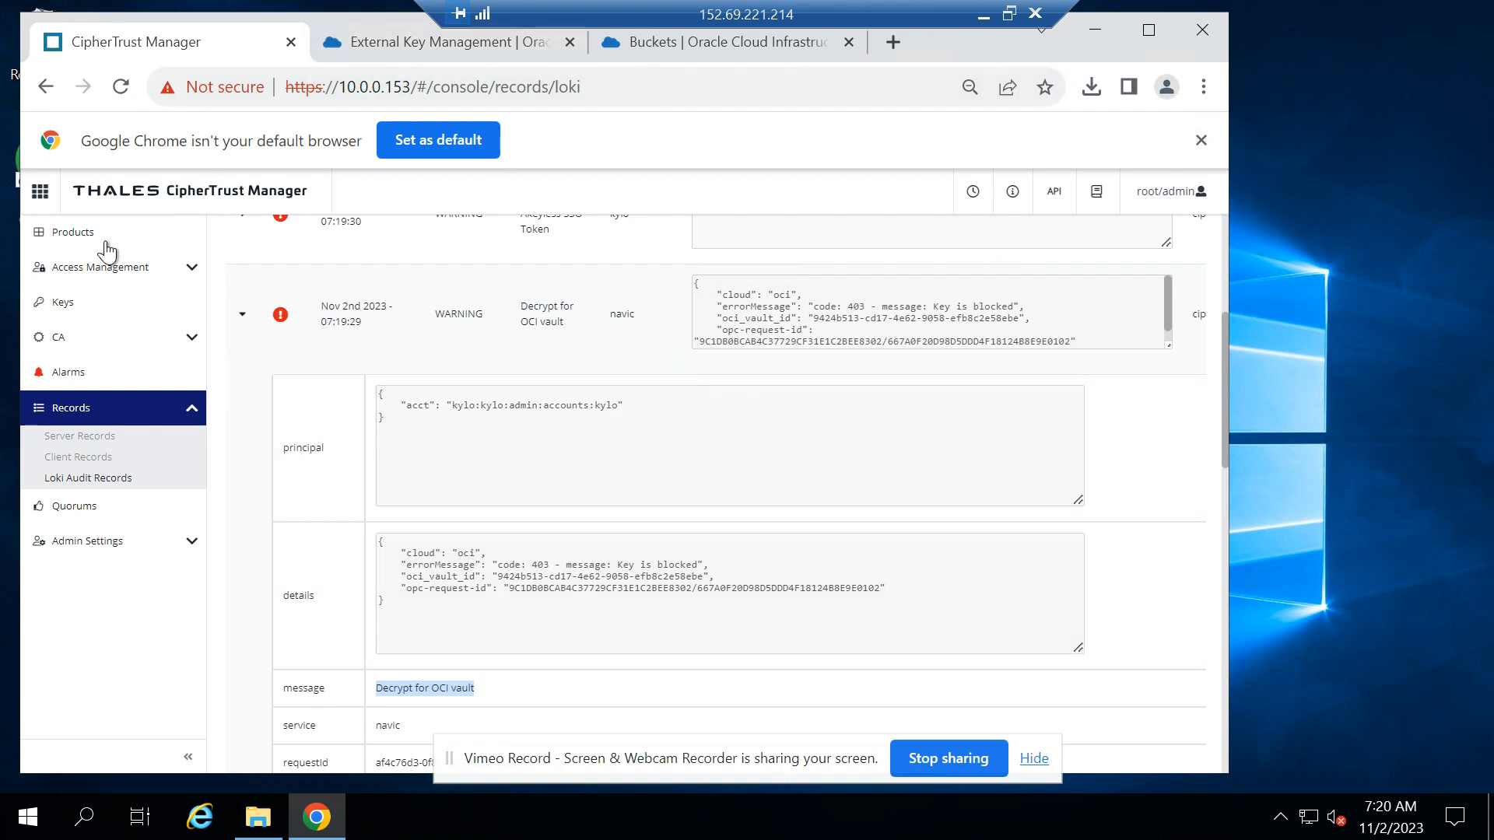
Return to the CipherTrust products overview and check whether the bucket page in Oracle Cloud has loaded
left_click(39, 227)
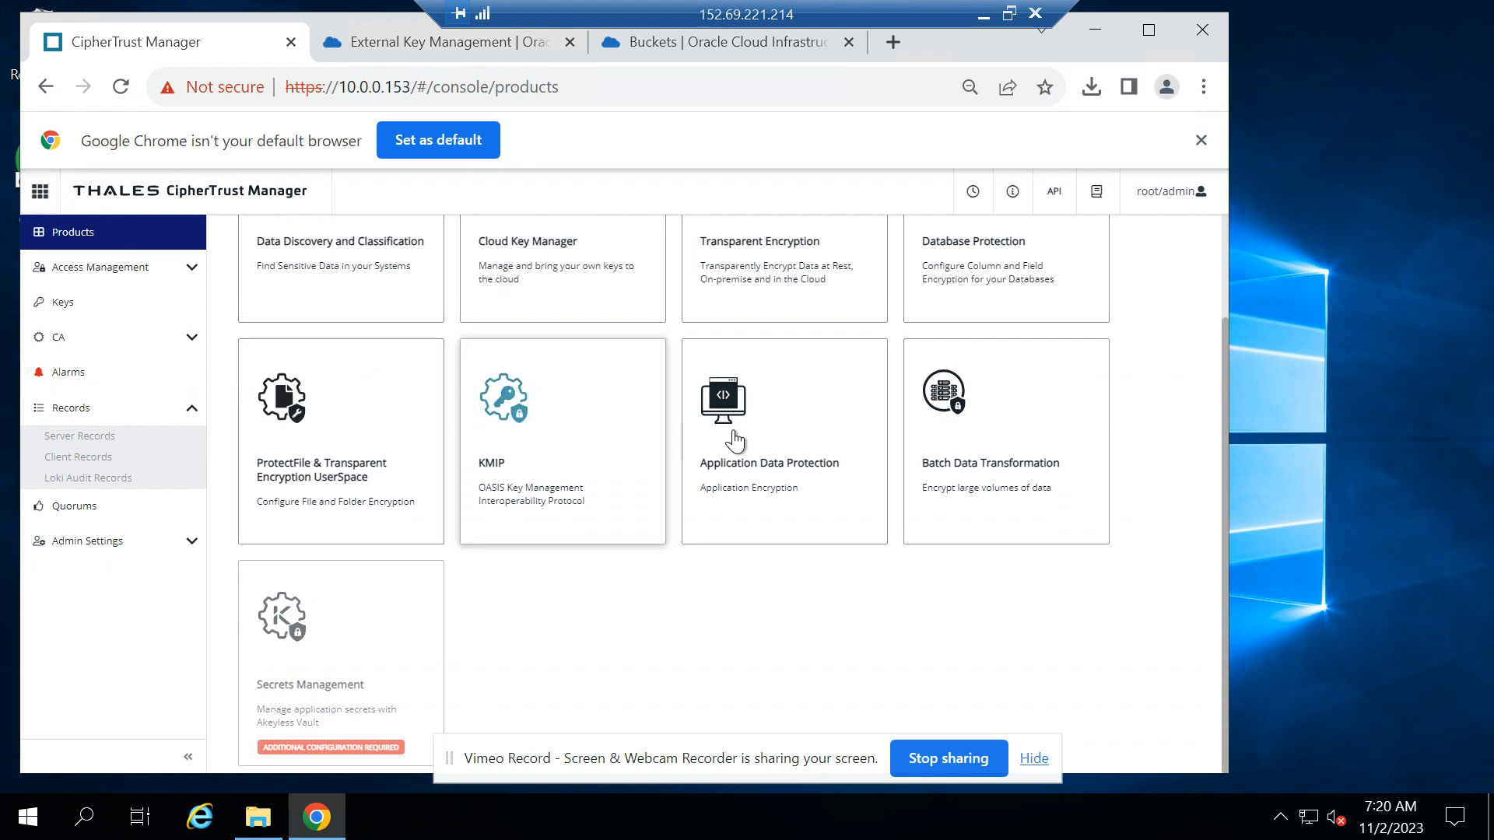
scroll(734, 440, "up", 2)
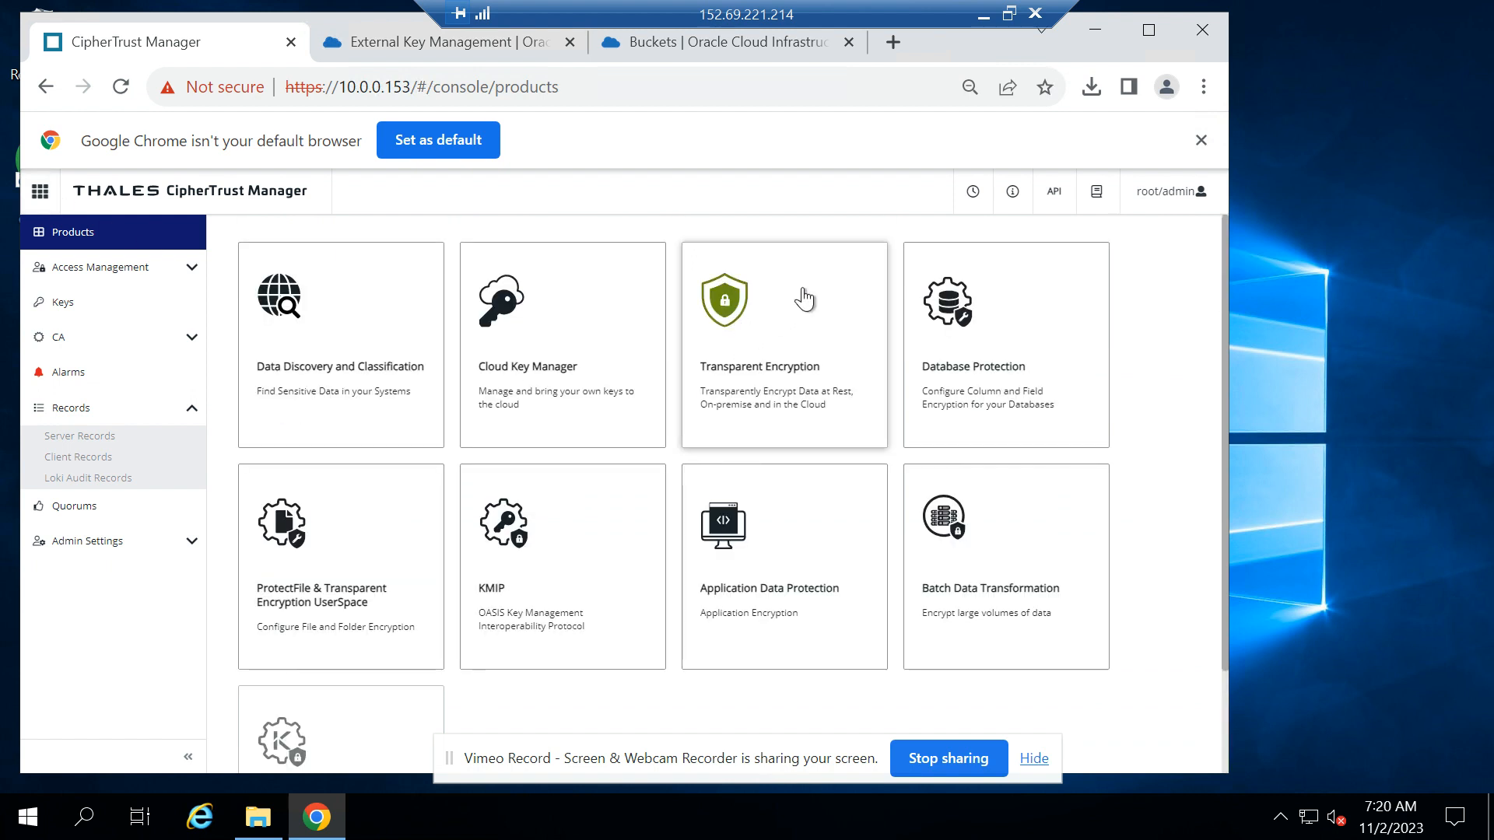
left_click(747, 41)
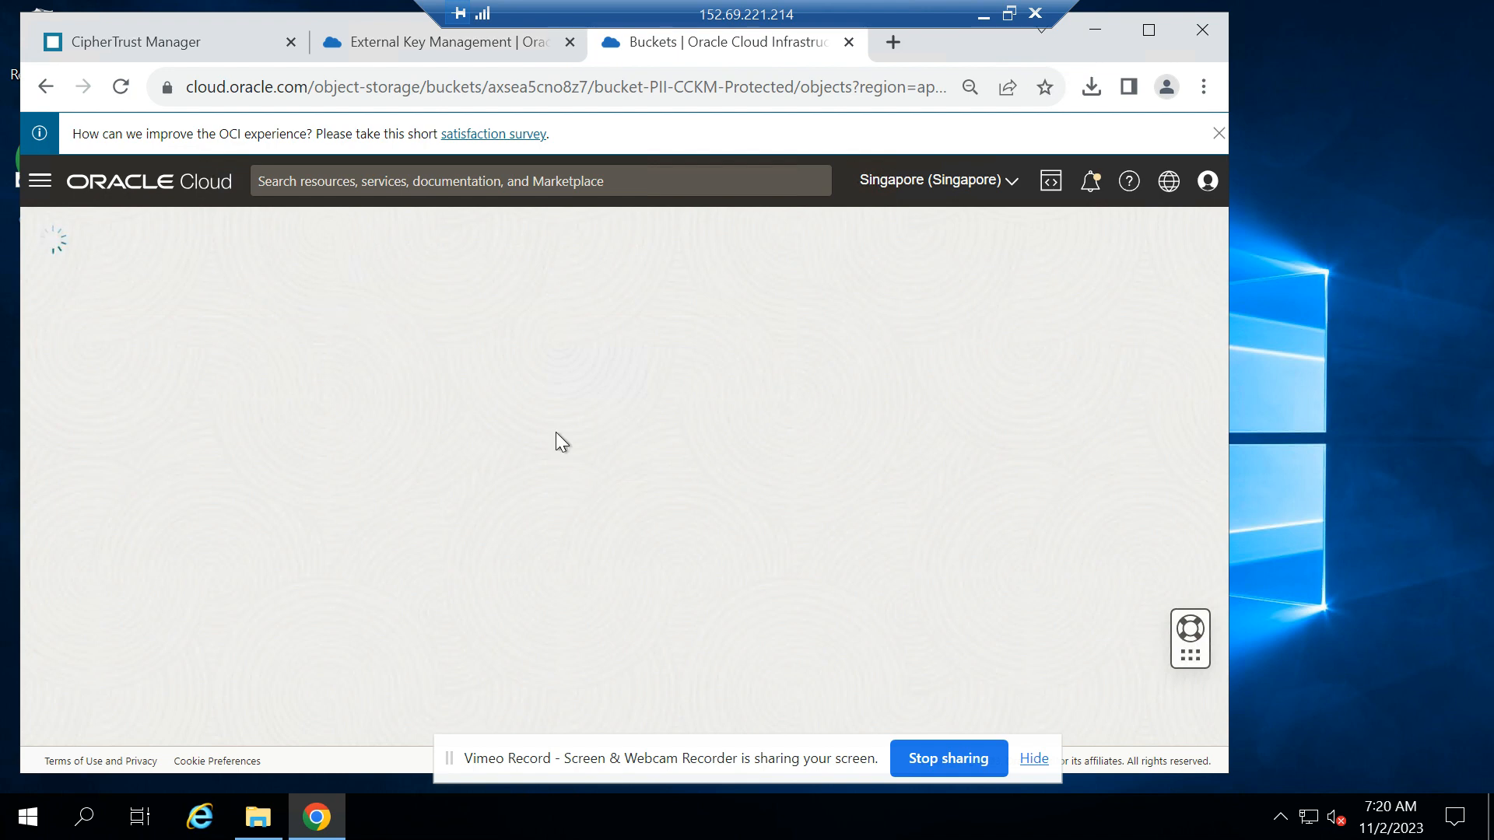
Open the Oracle keys in CipherTrust Cloud Key Manager and unblock OCI_CCKM_EXT_key_5
left_click(117, 39)
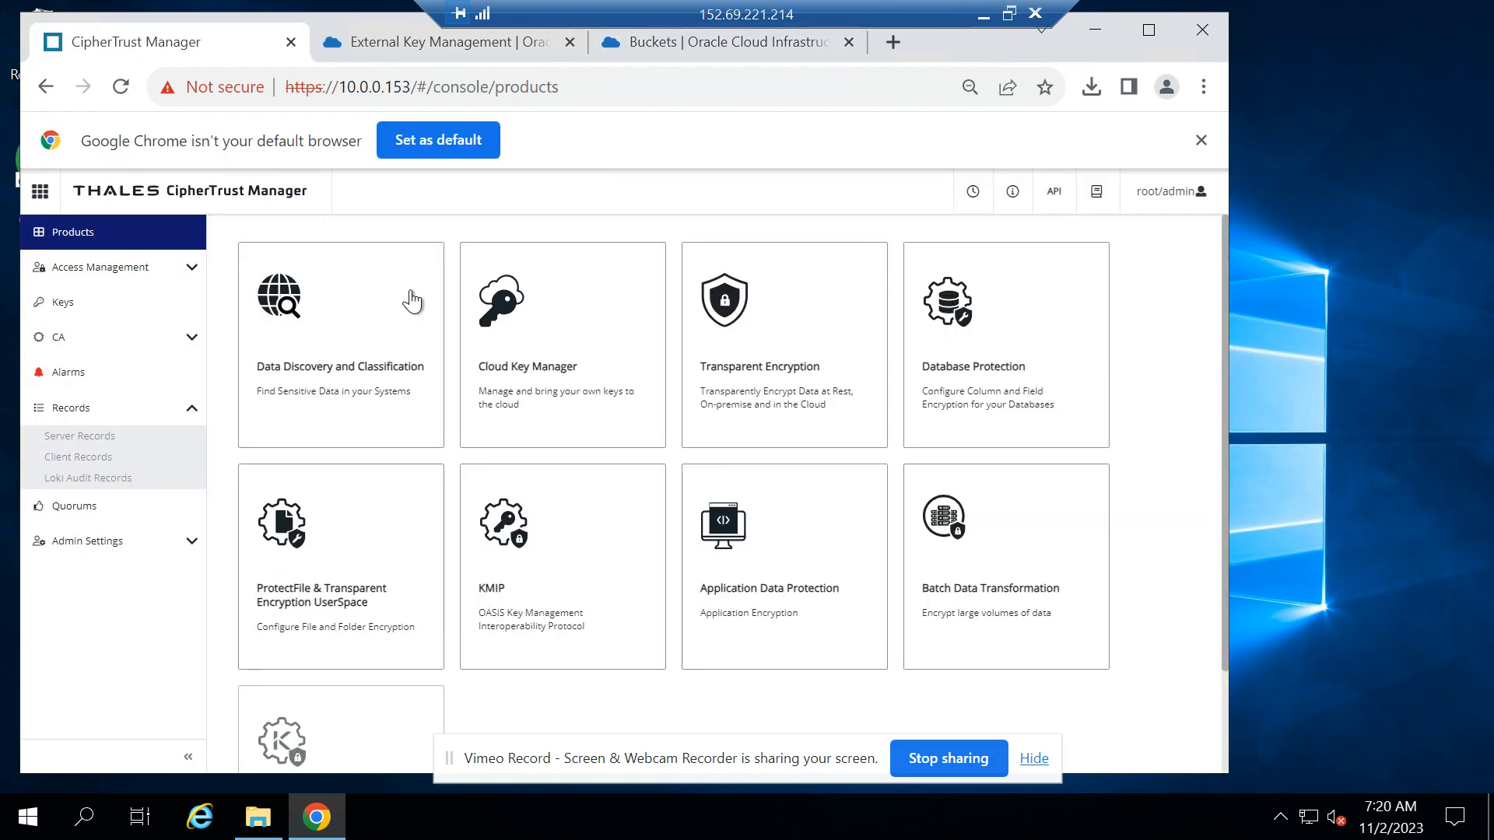
left_click(553, 345)
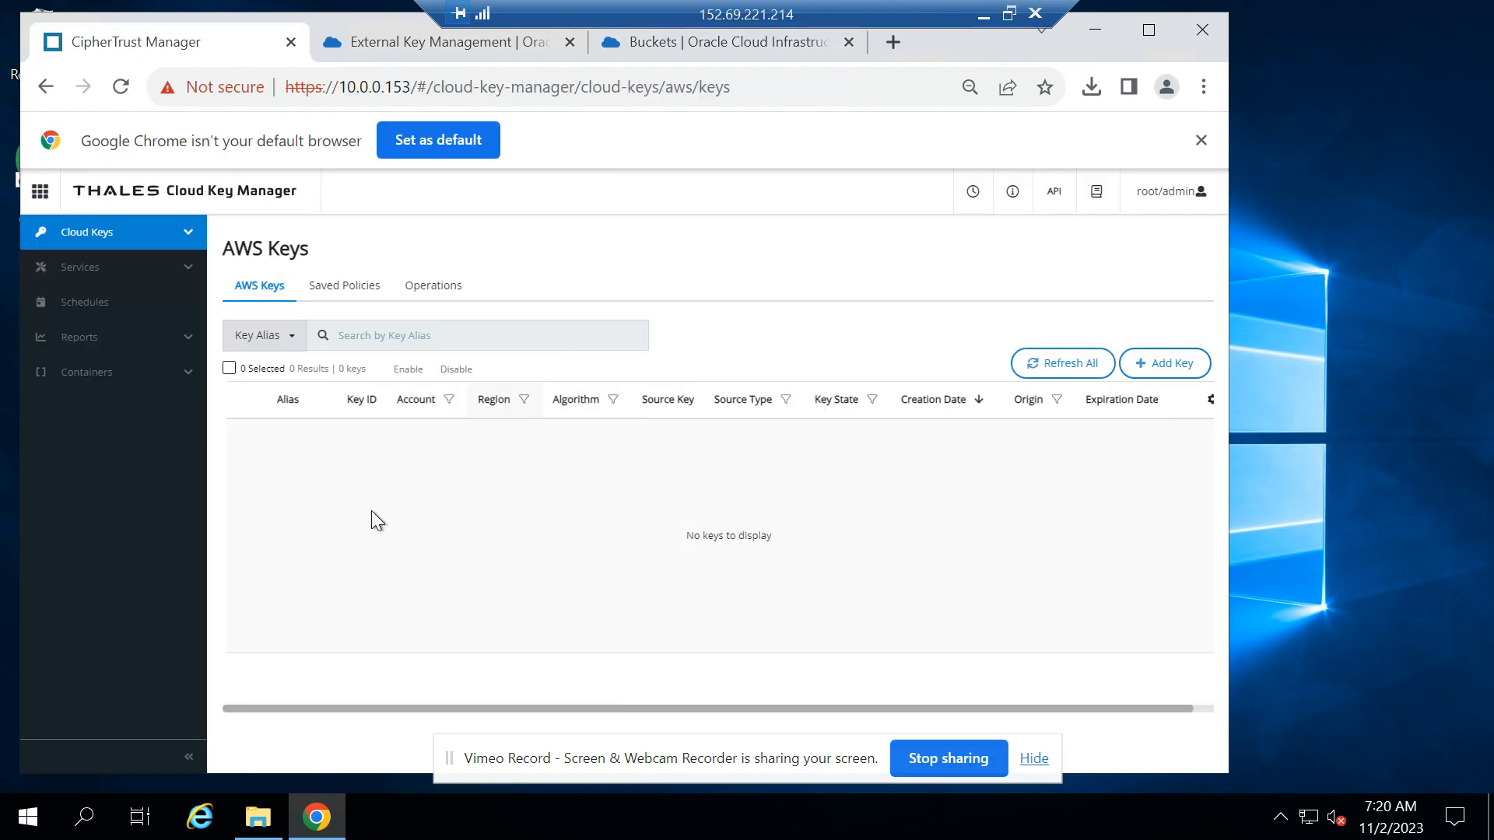
left_click(108, 241)
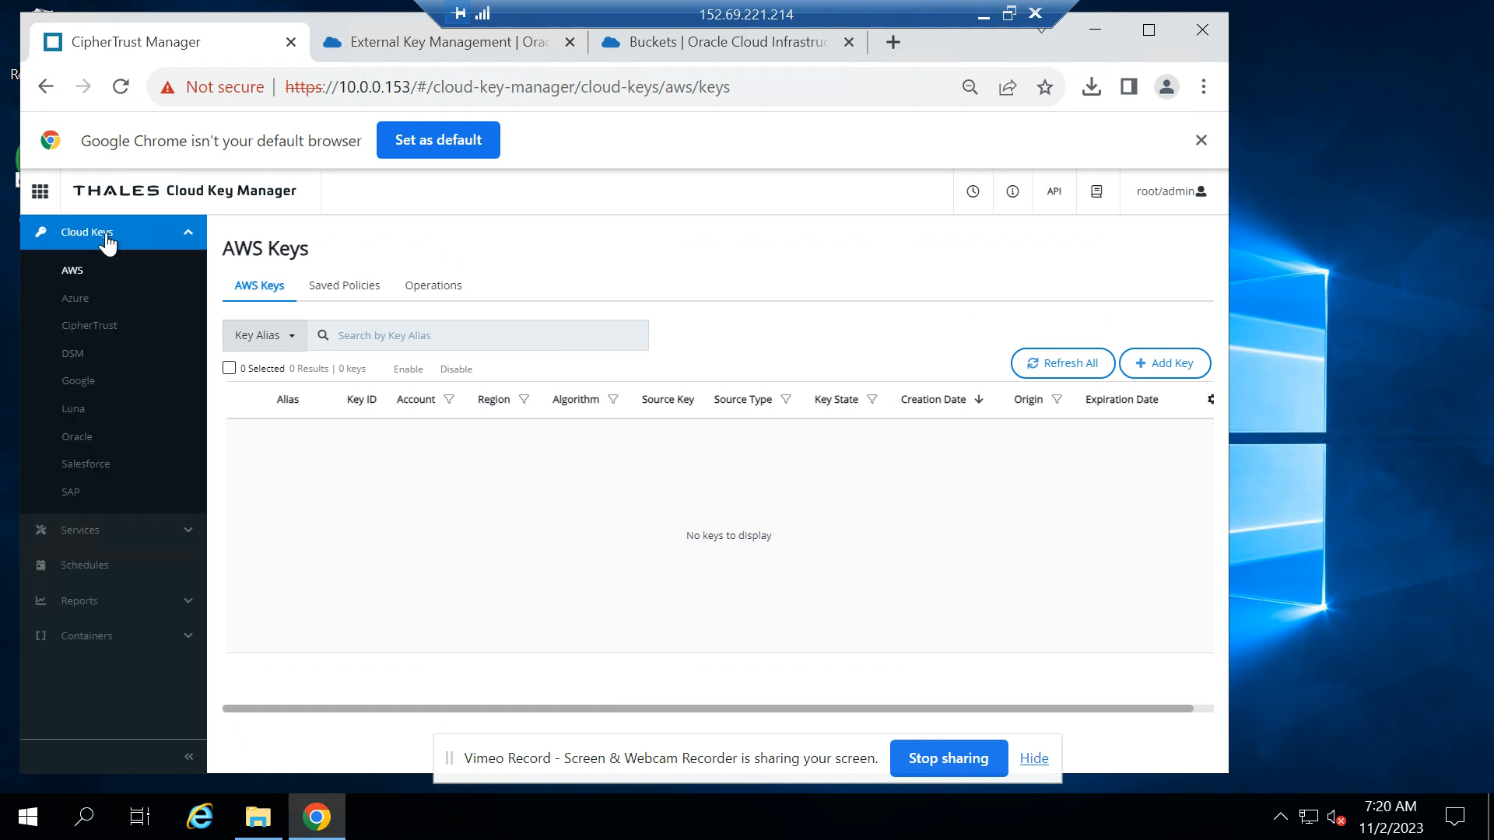
left_click(78, 436)
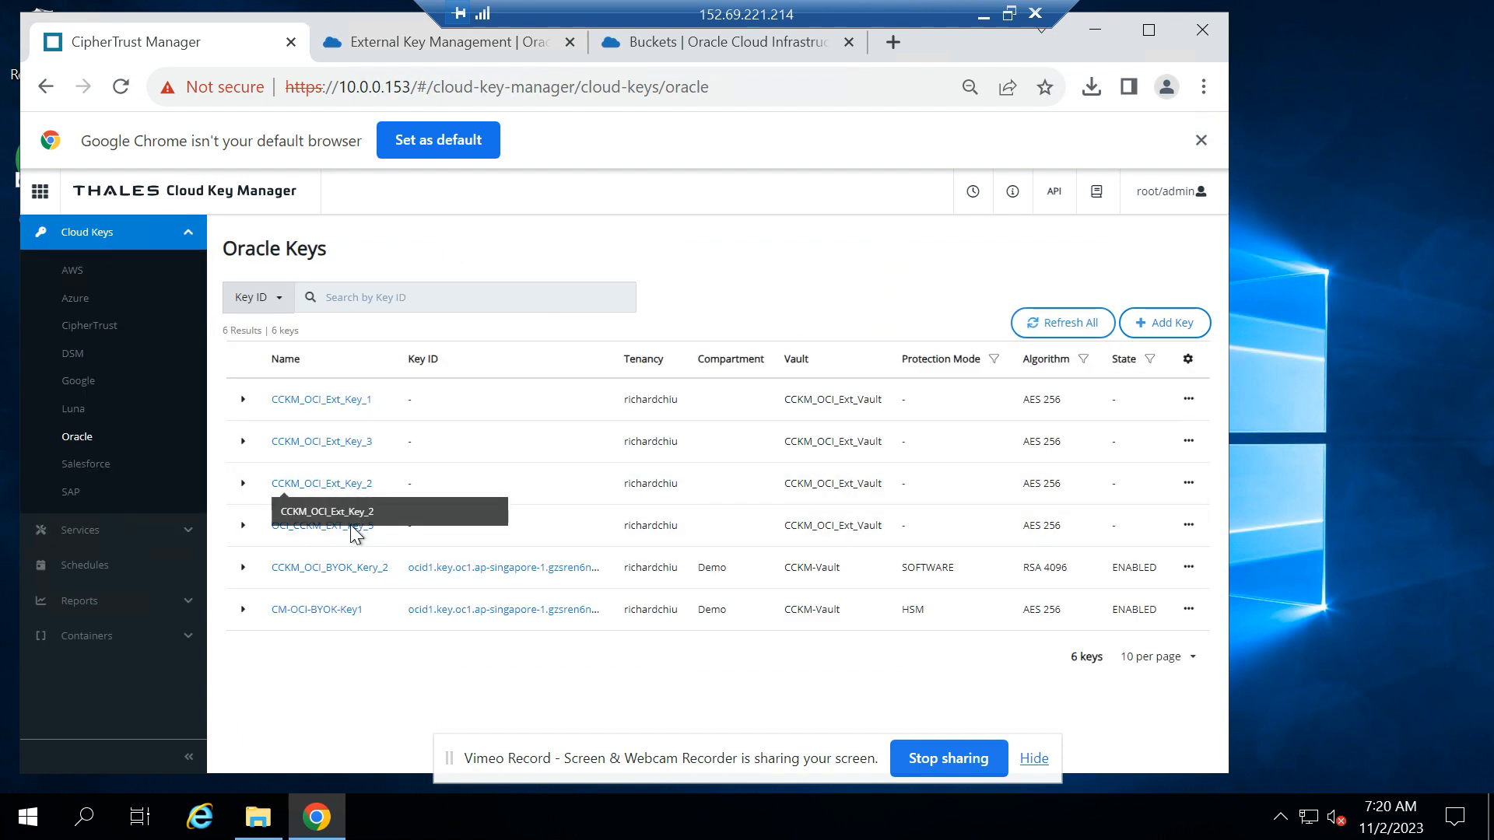
left_click(1189, 525)
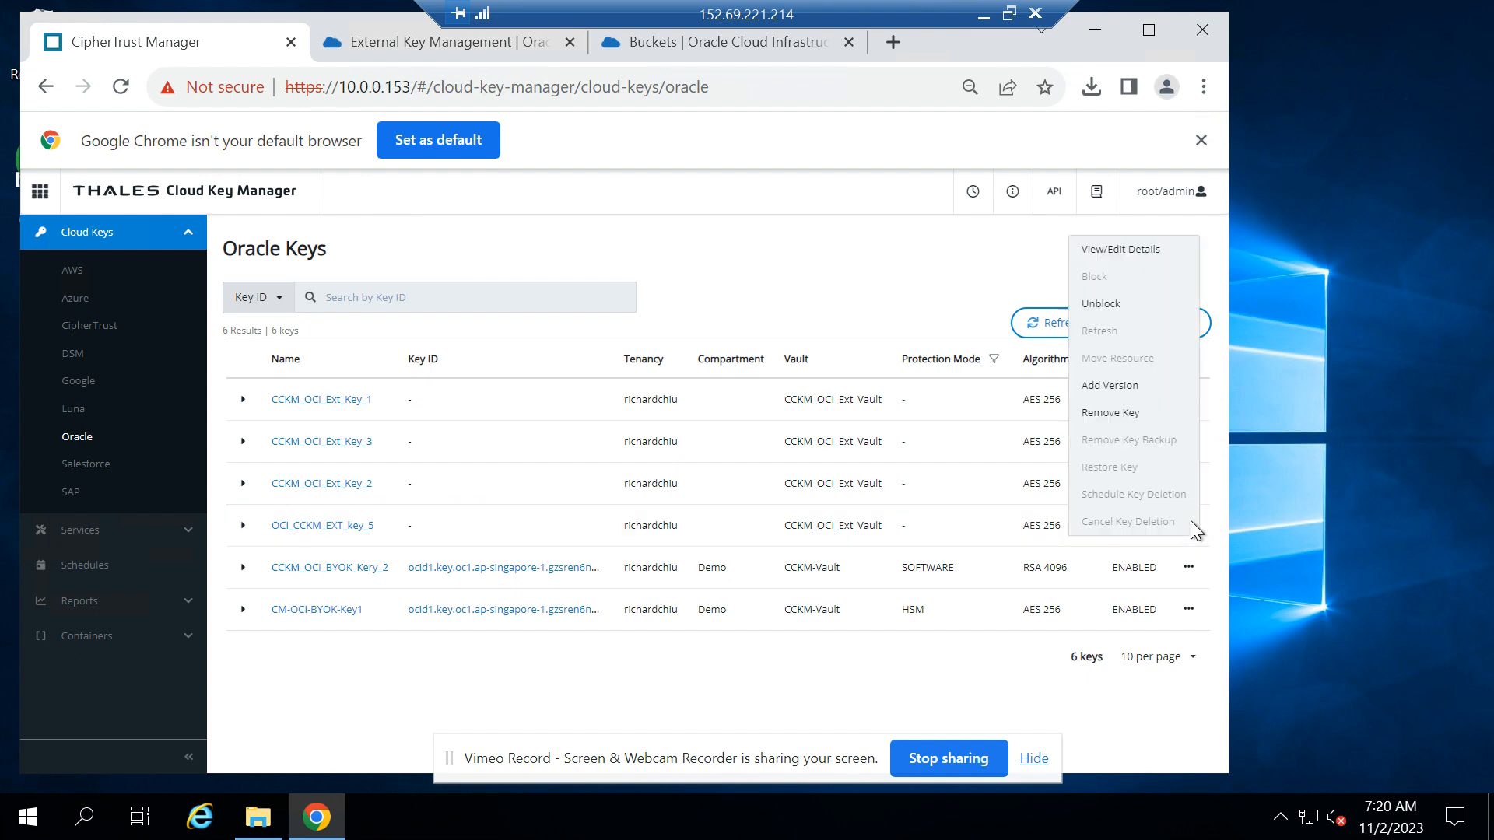
left_click(1126, 296)
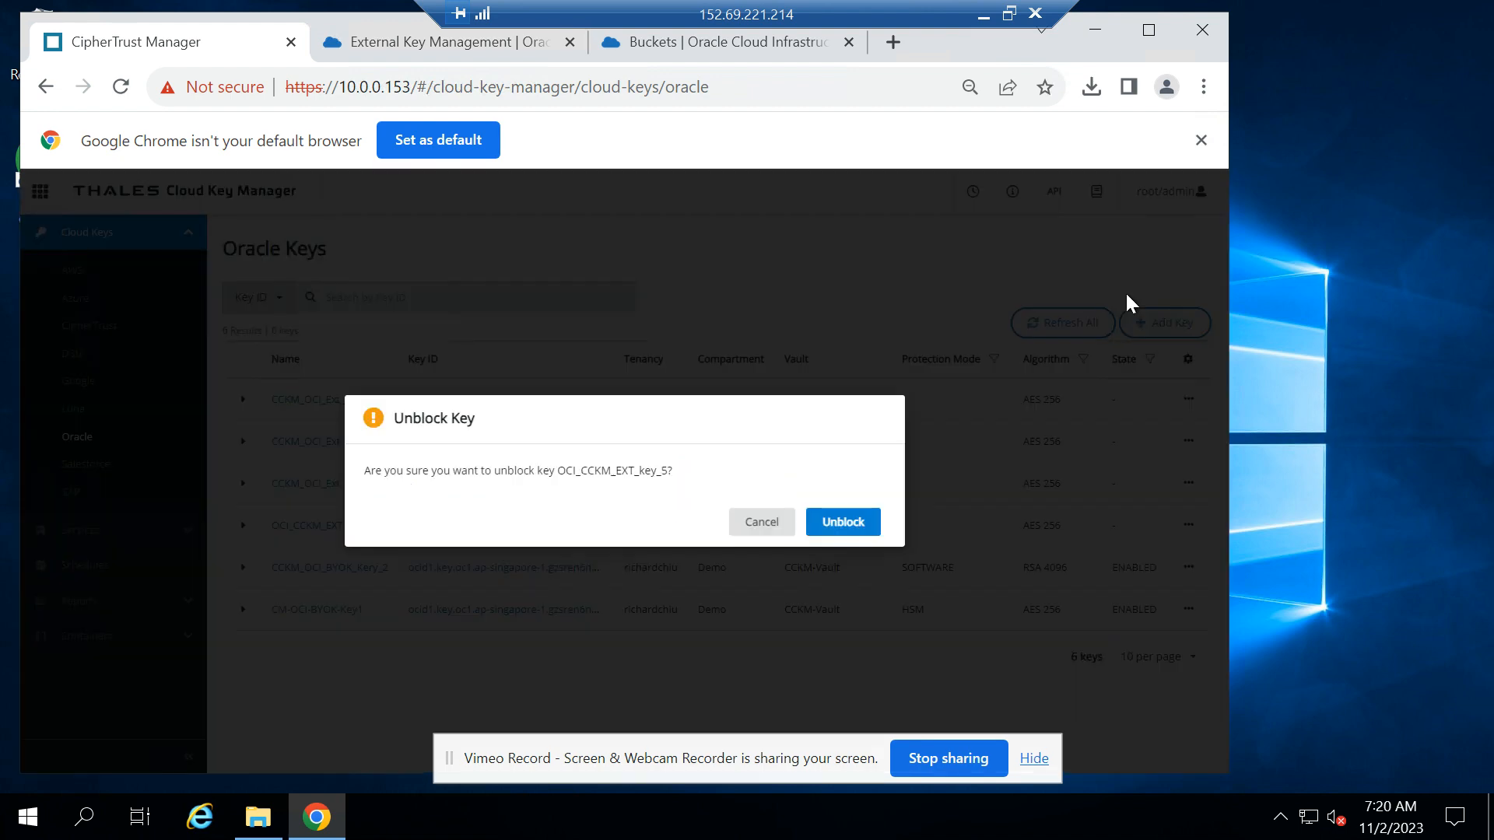
left_click(845, 522)
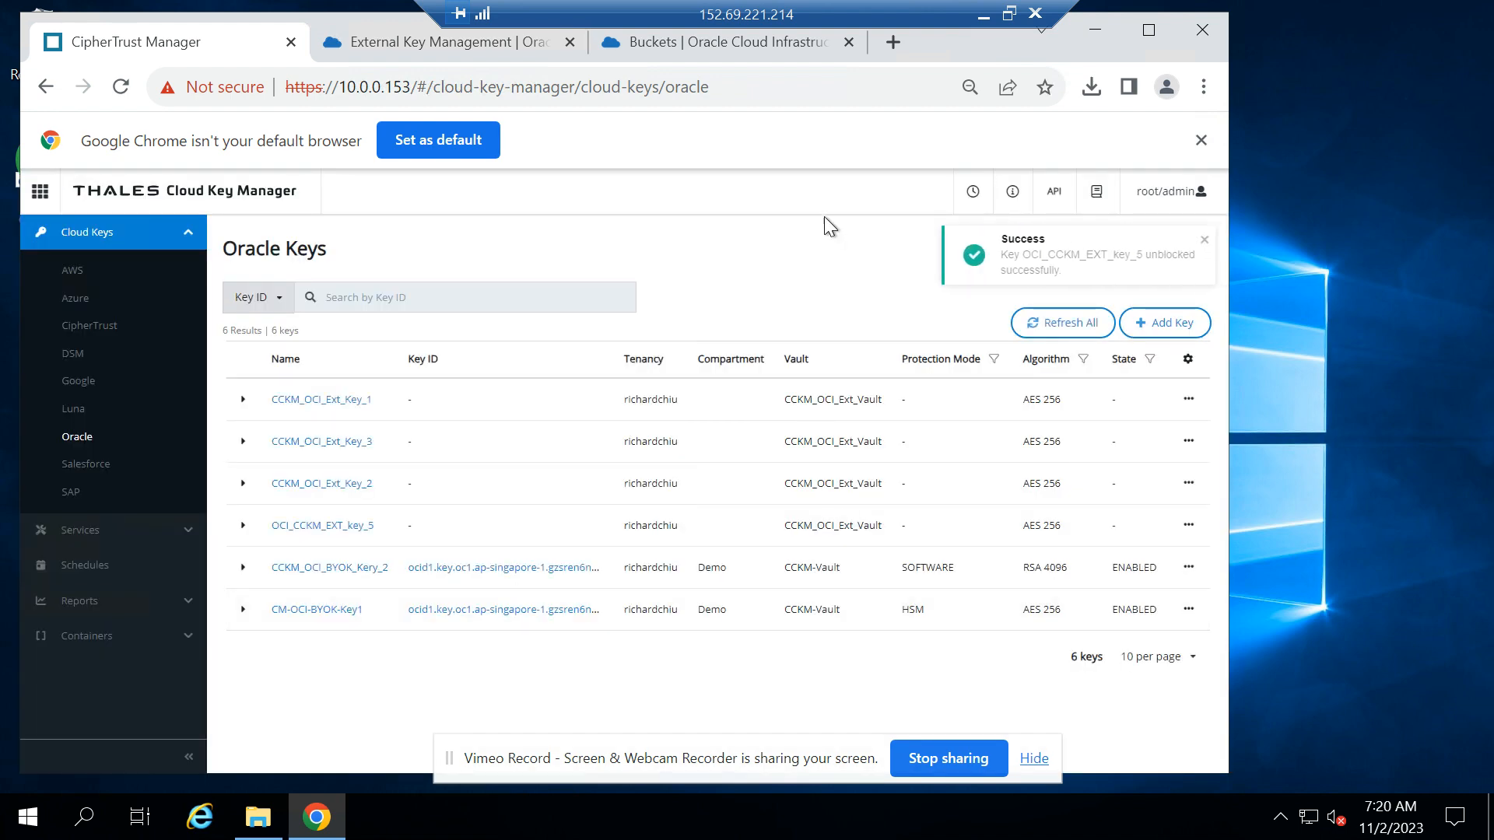
Switch to bucket-PII-CCKM-Protected in Oracle Cloud, download A500_CC_Records.csv again, and open the downloaded copy
left_click(647, 47)
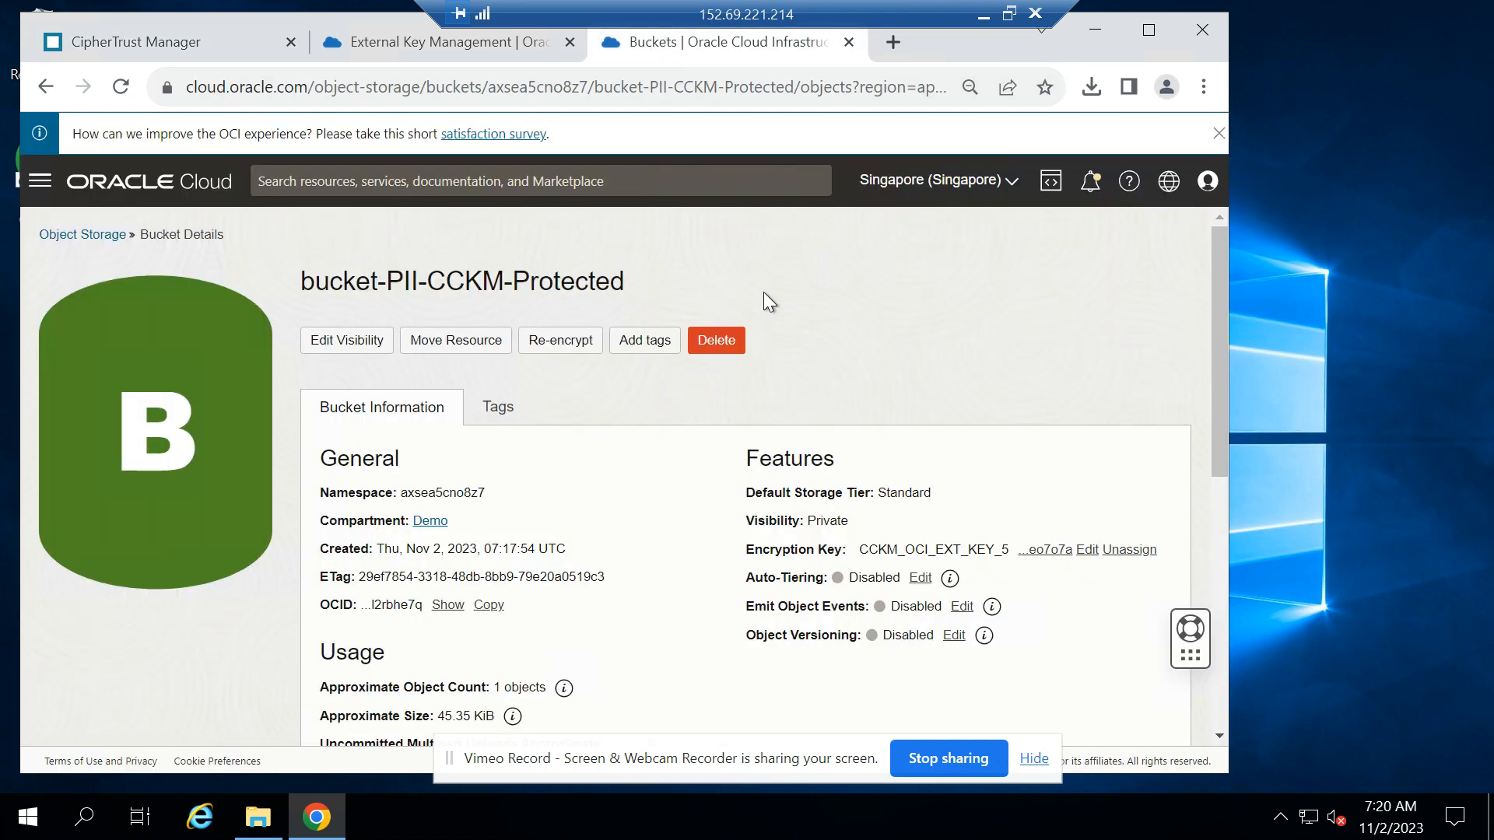
scroll(443, 545, "down", 5)
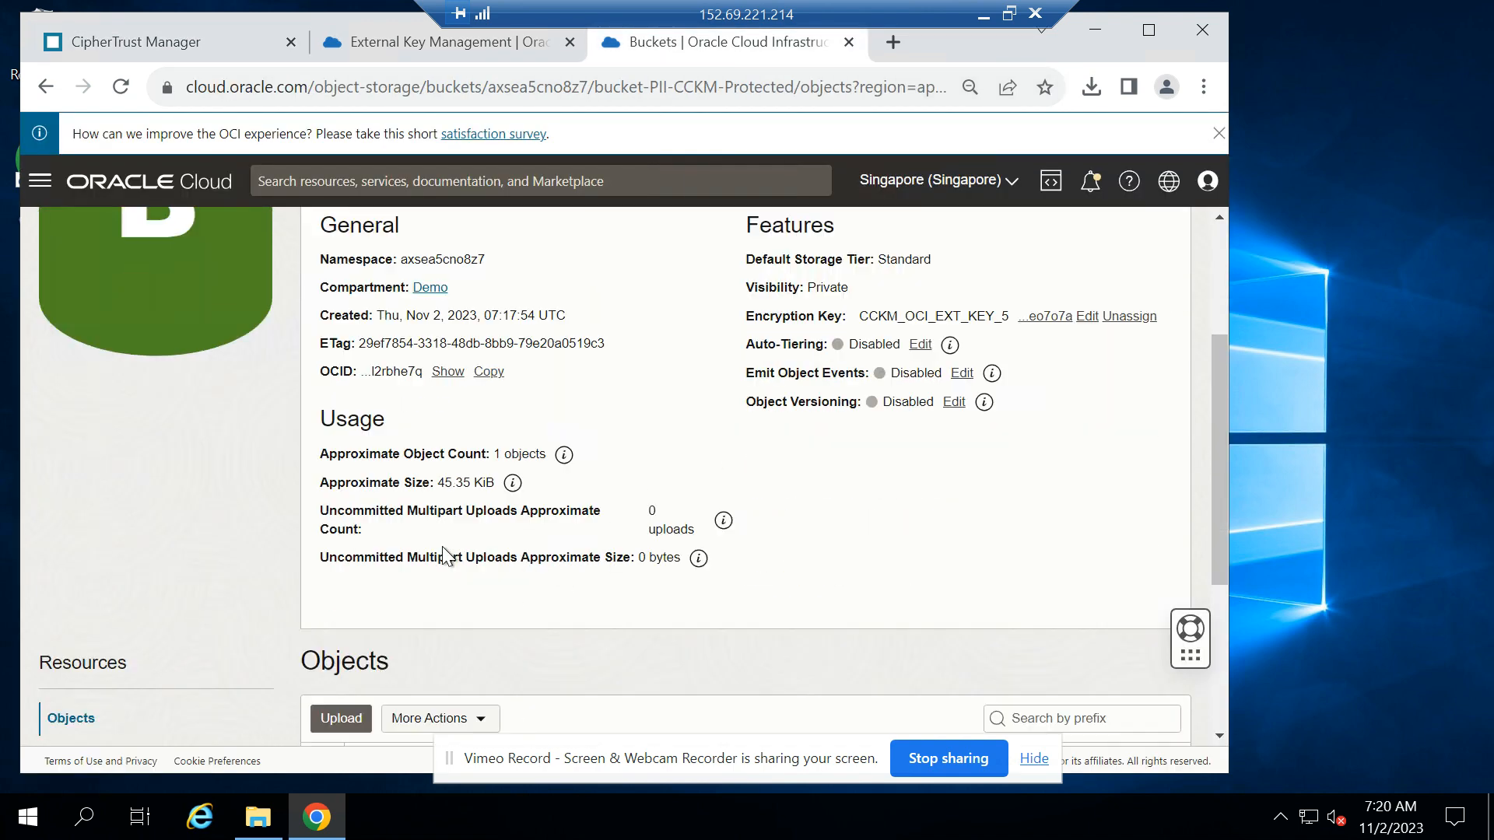
scroll(441, 546, "down", 1)
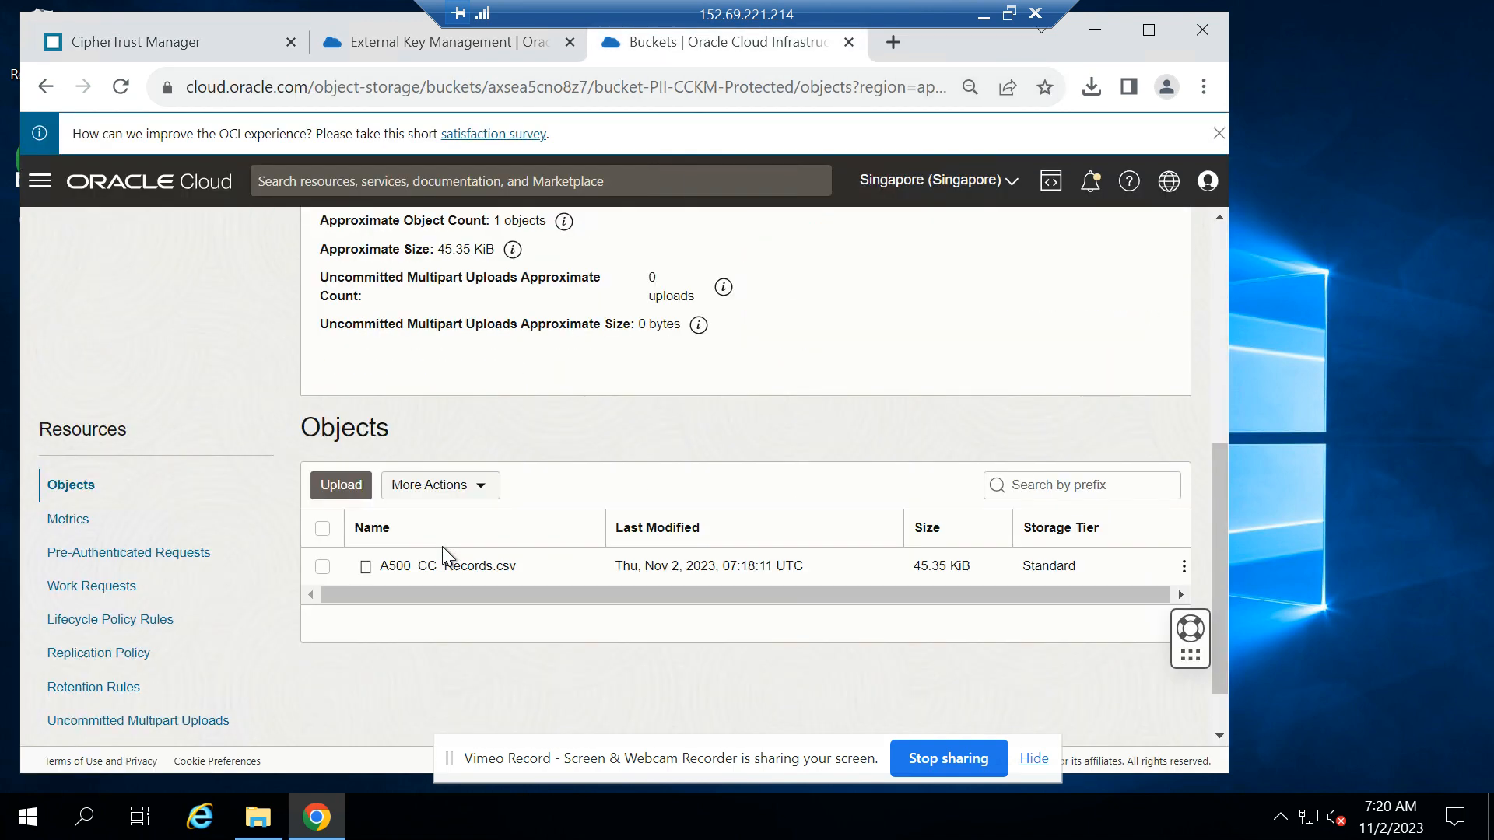
left_click(1183, 566)
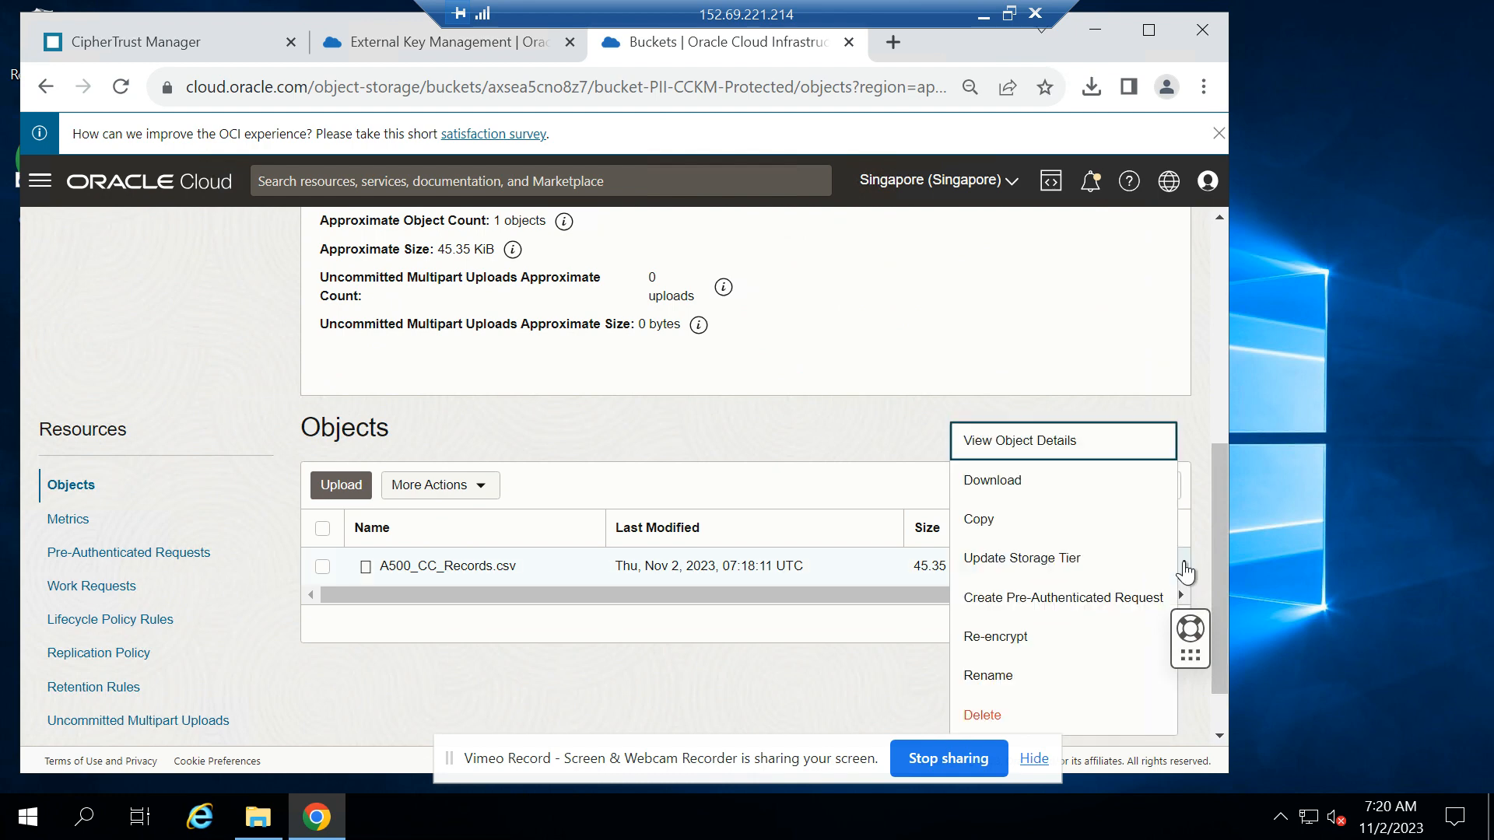
left_click(1033, 496)
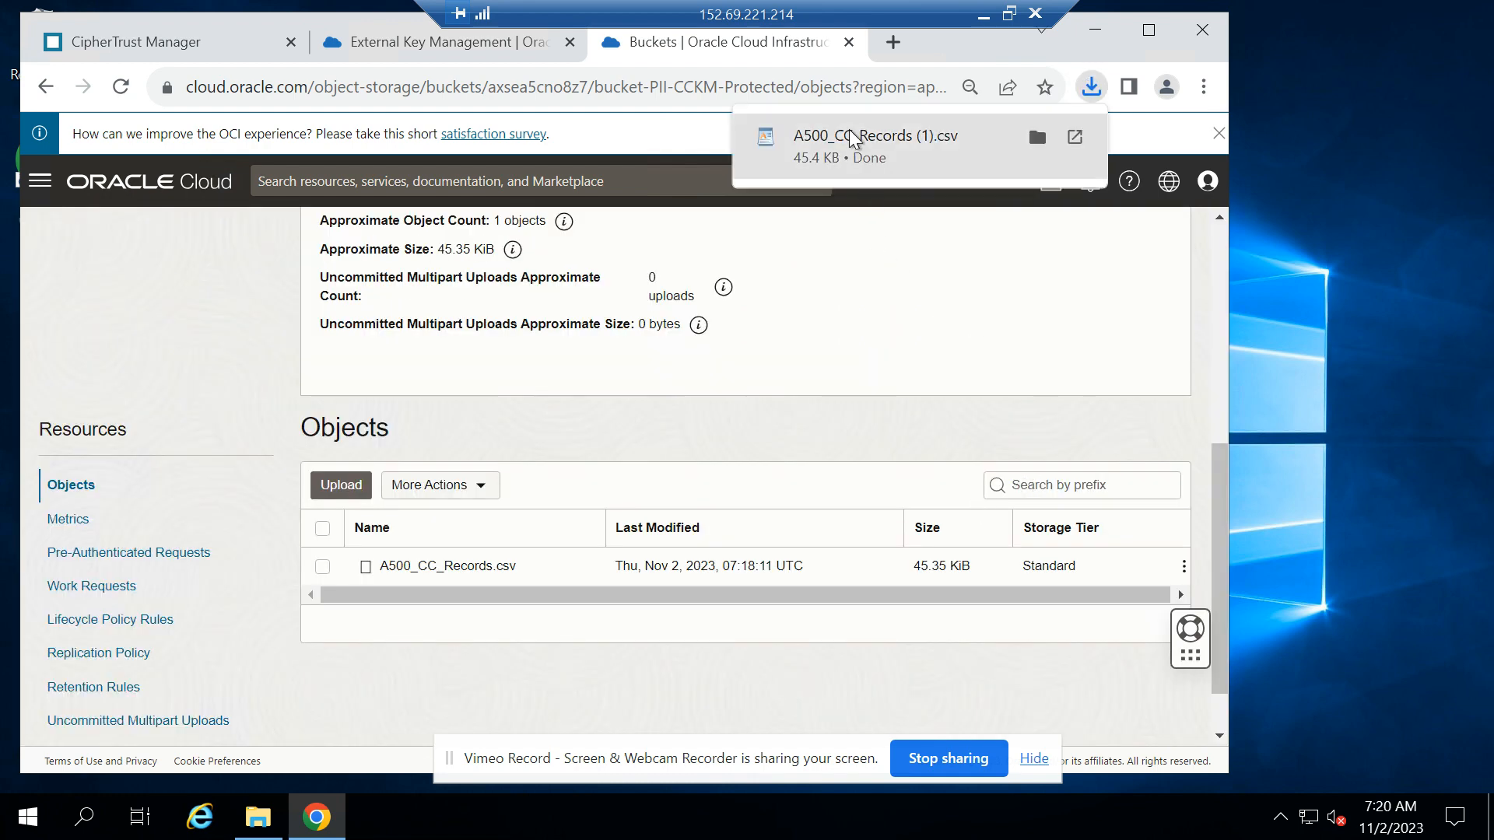
left_click(854, 139)
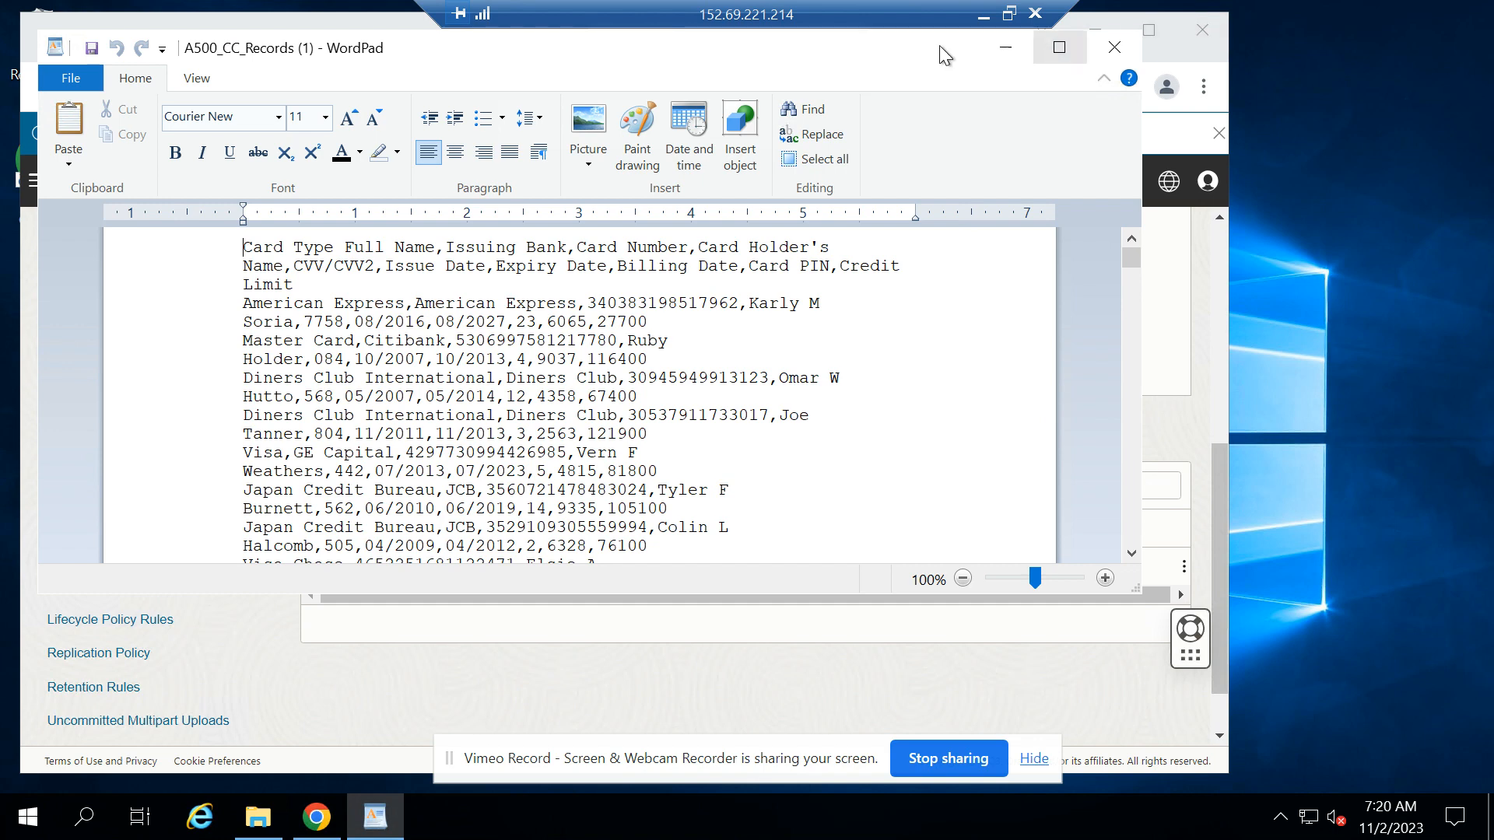
Put the opened records file aside, open the Loki Audit Records in CipherTrust Manager and review the latest "Decrypt for OCI vault" entries
left_click(1002, 47)
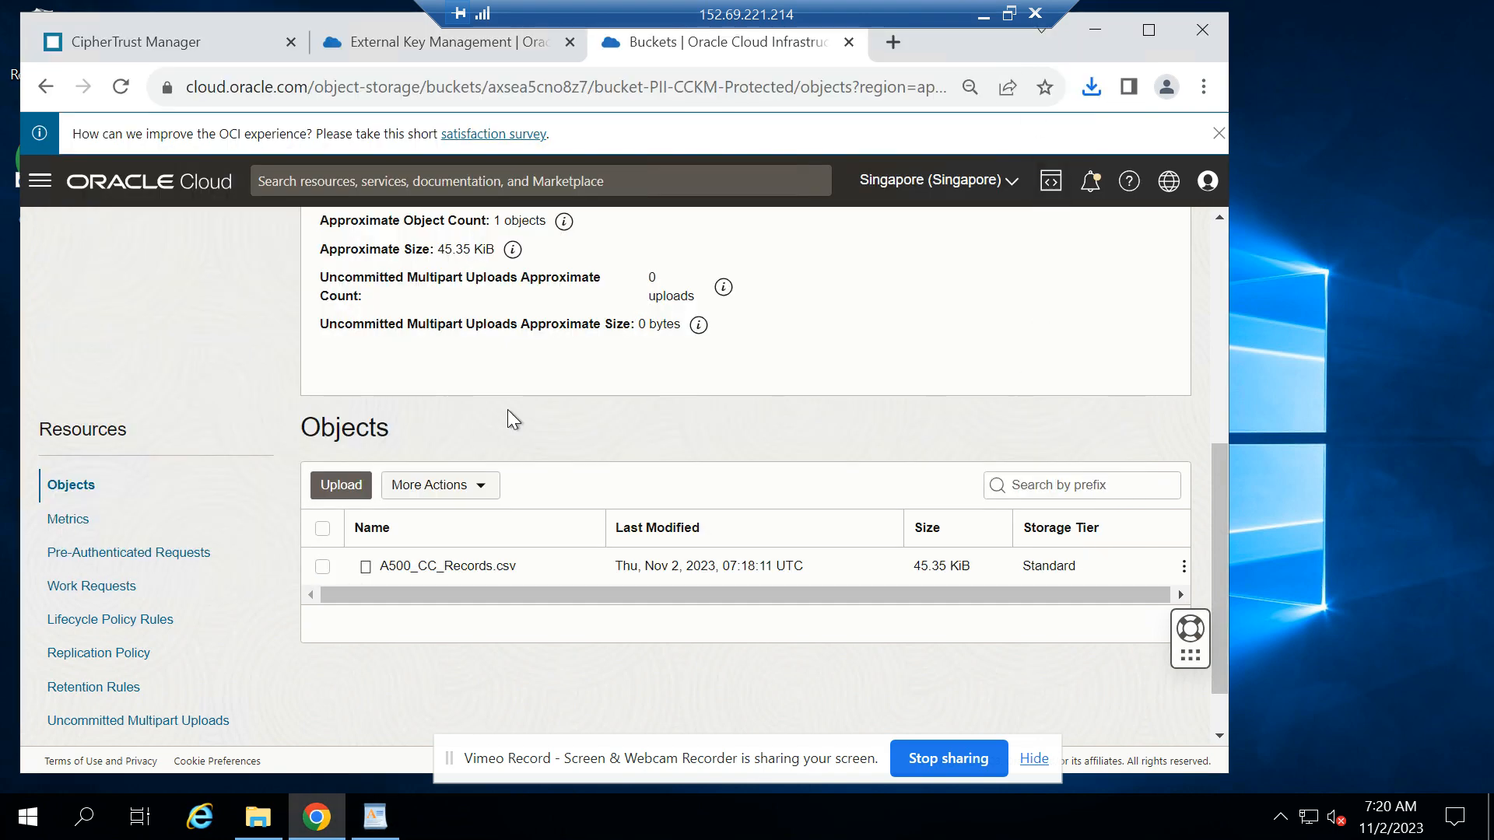
left_click(100, 46)
left_click(38, 195)
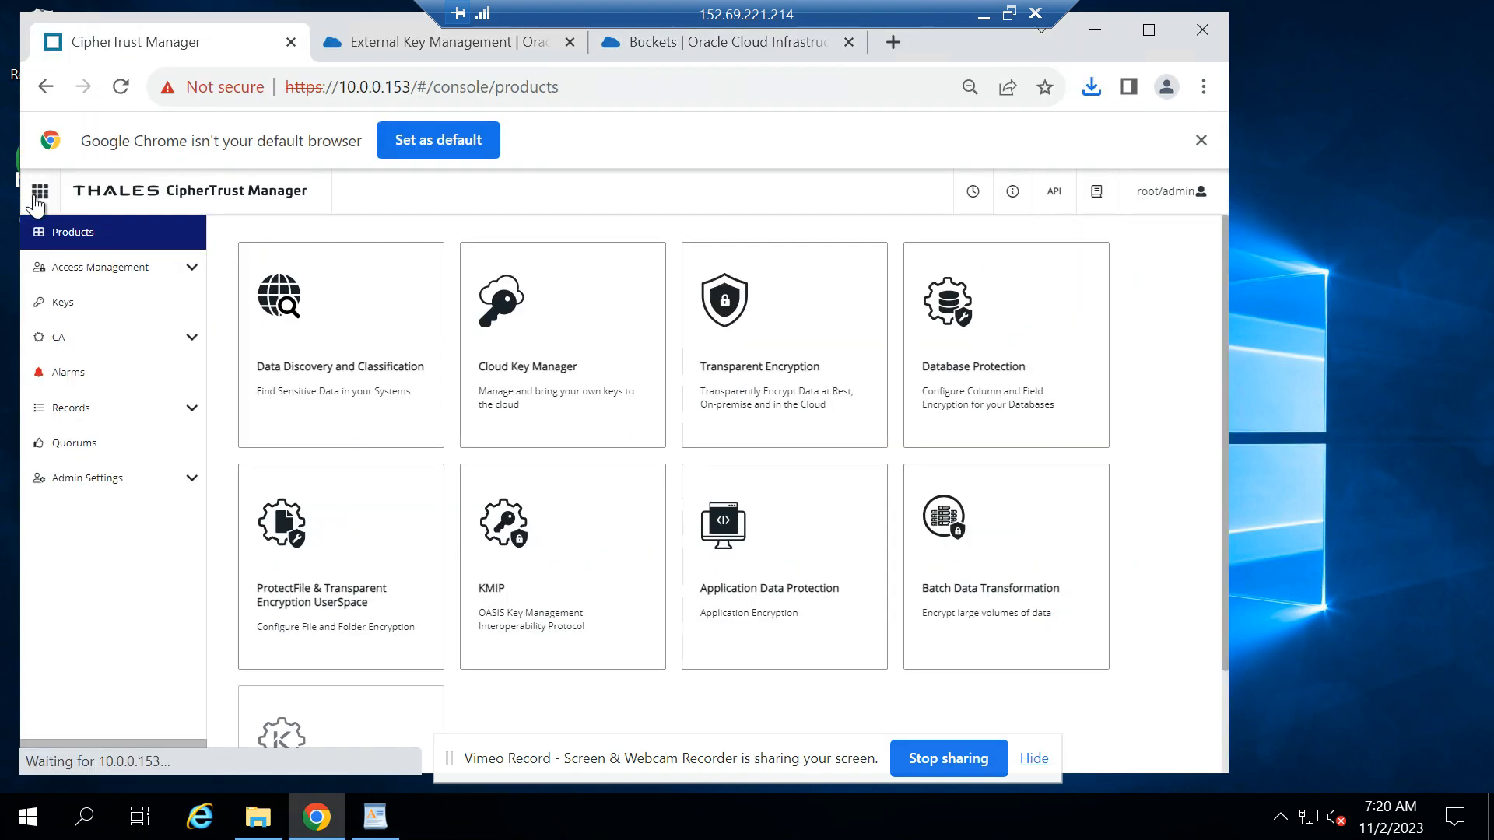
left_click(99, 418)
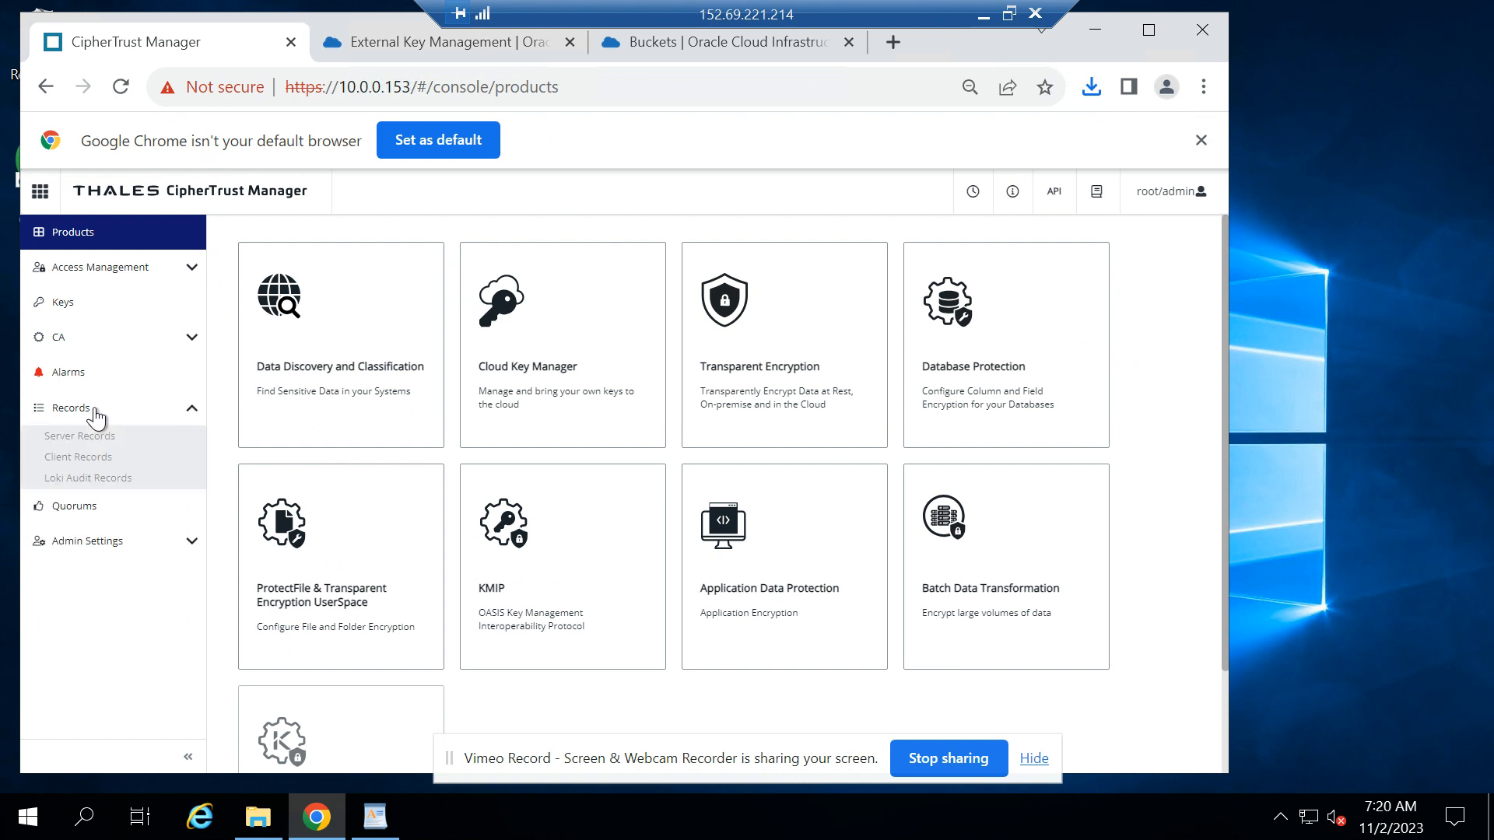
left_click(92, 479)
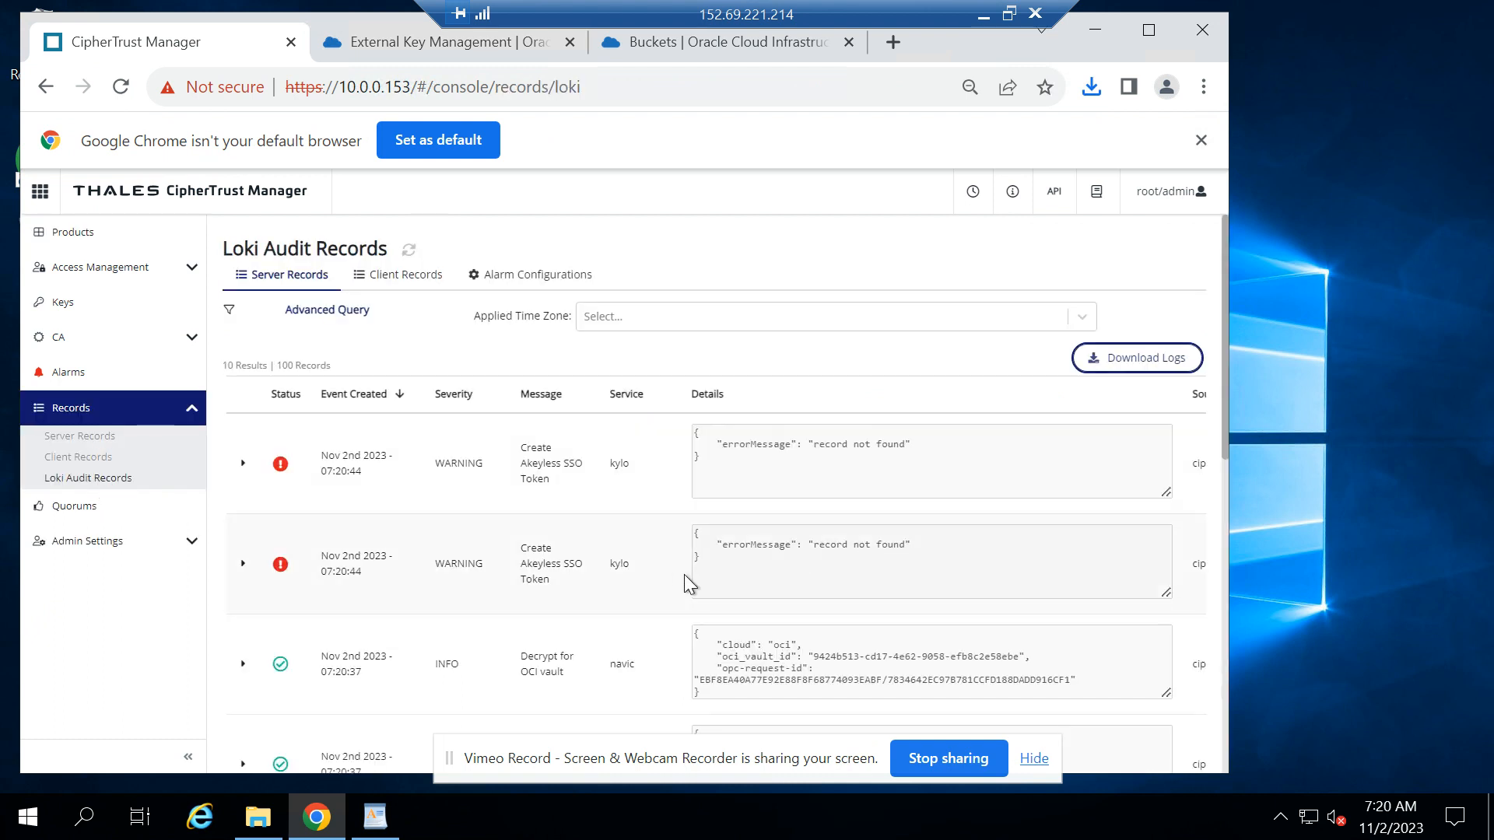
scroll(601, 585, "down", 3)
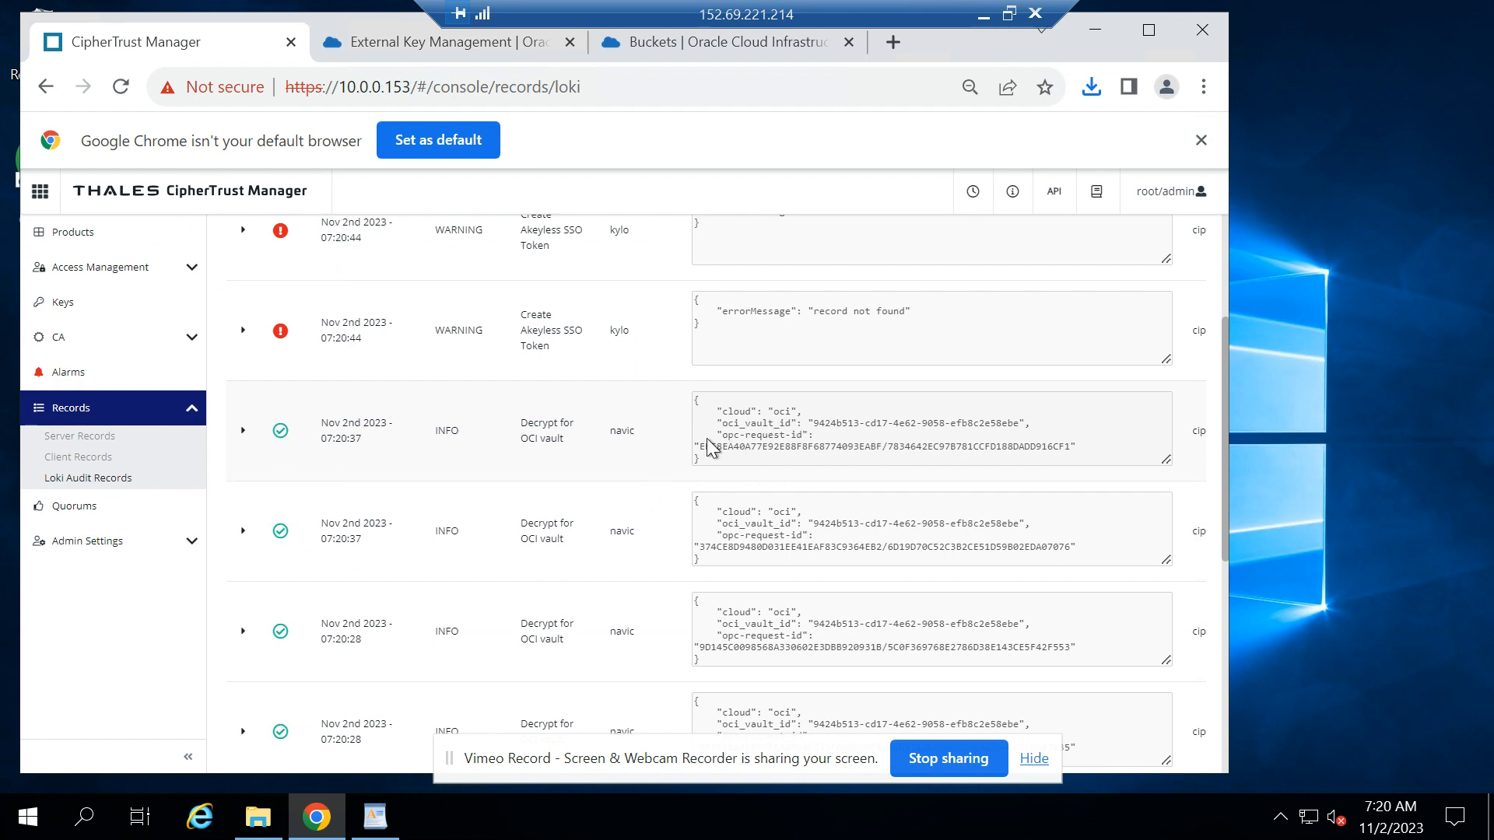
scroll(624, 518, "down", 1)
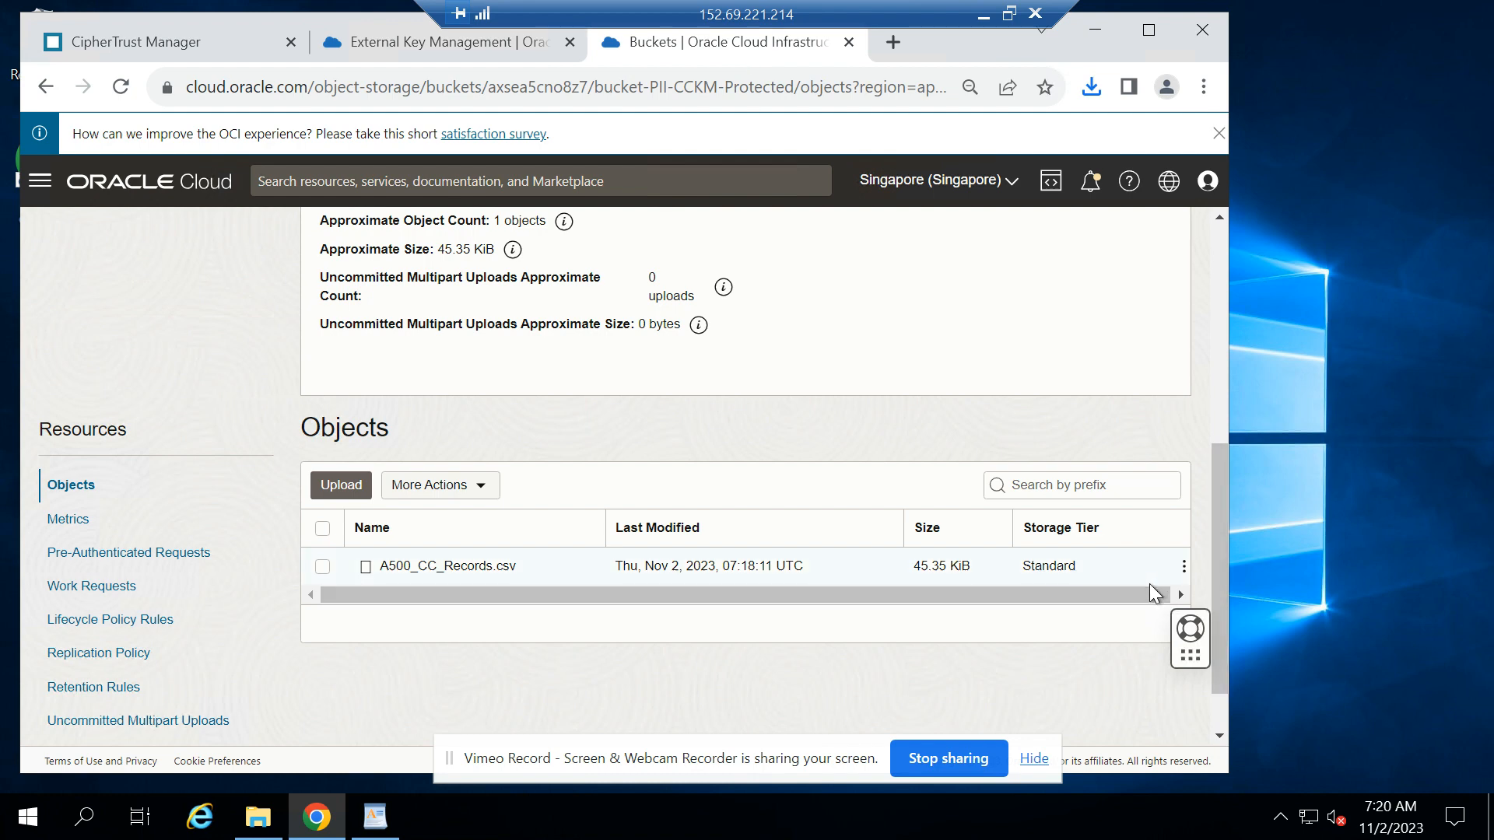
Download A500_CC_Records.csv once more from the Oracle Cloud bucket and refresh the Loki Audit Records in CipherTrust Manager
left_click(1184, 568)
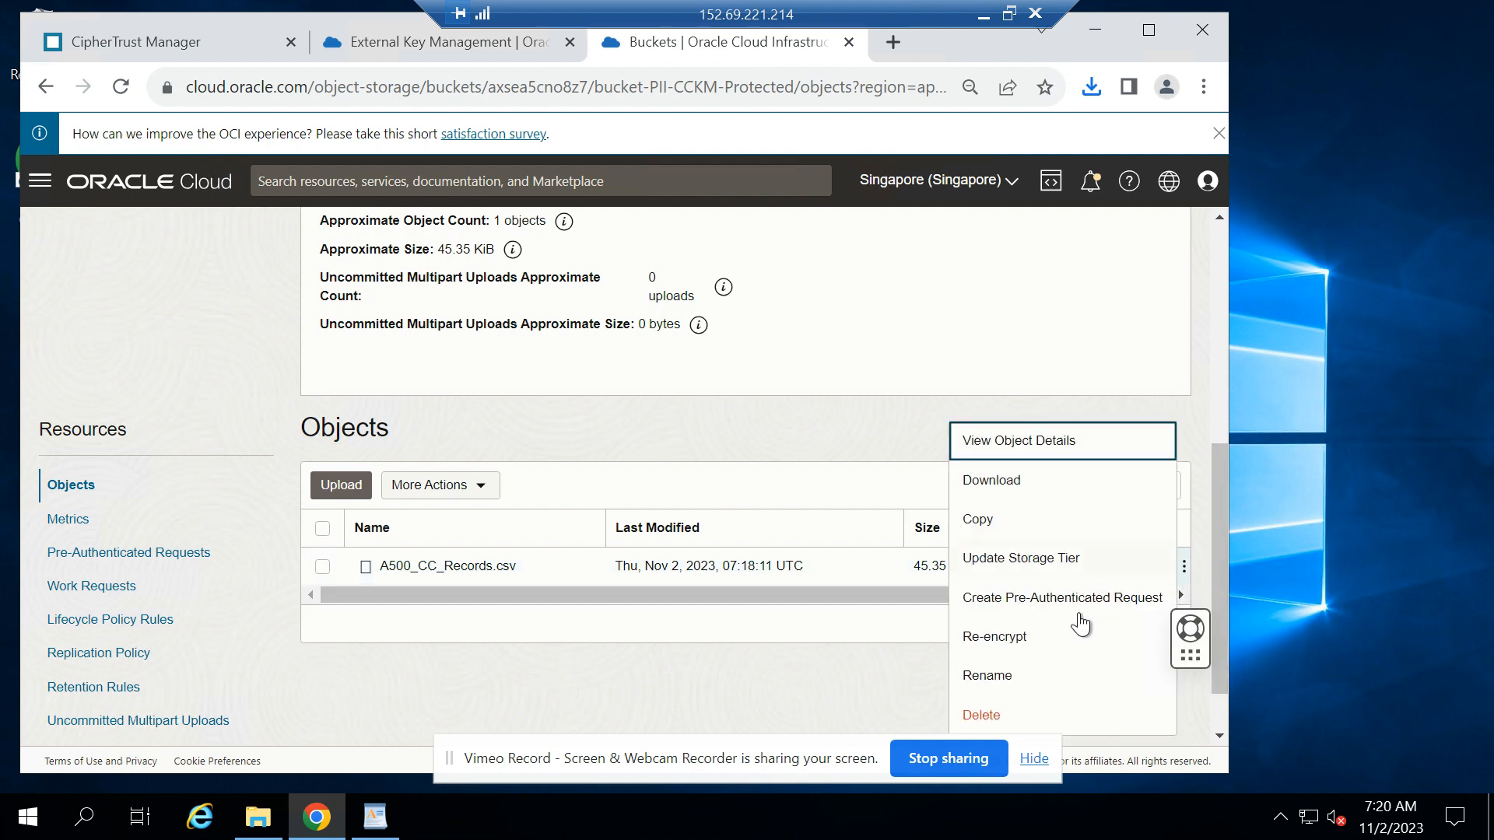
left_click(1015, 478)
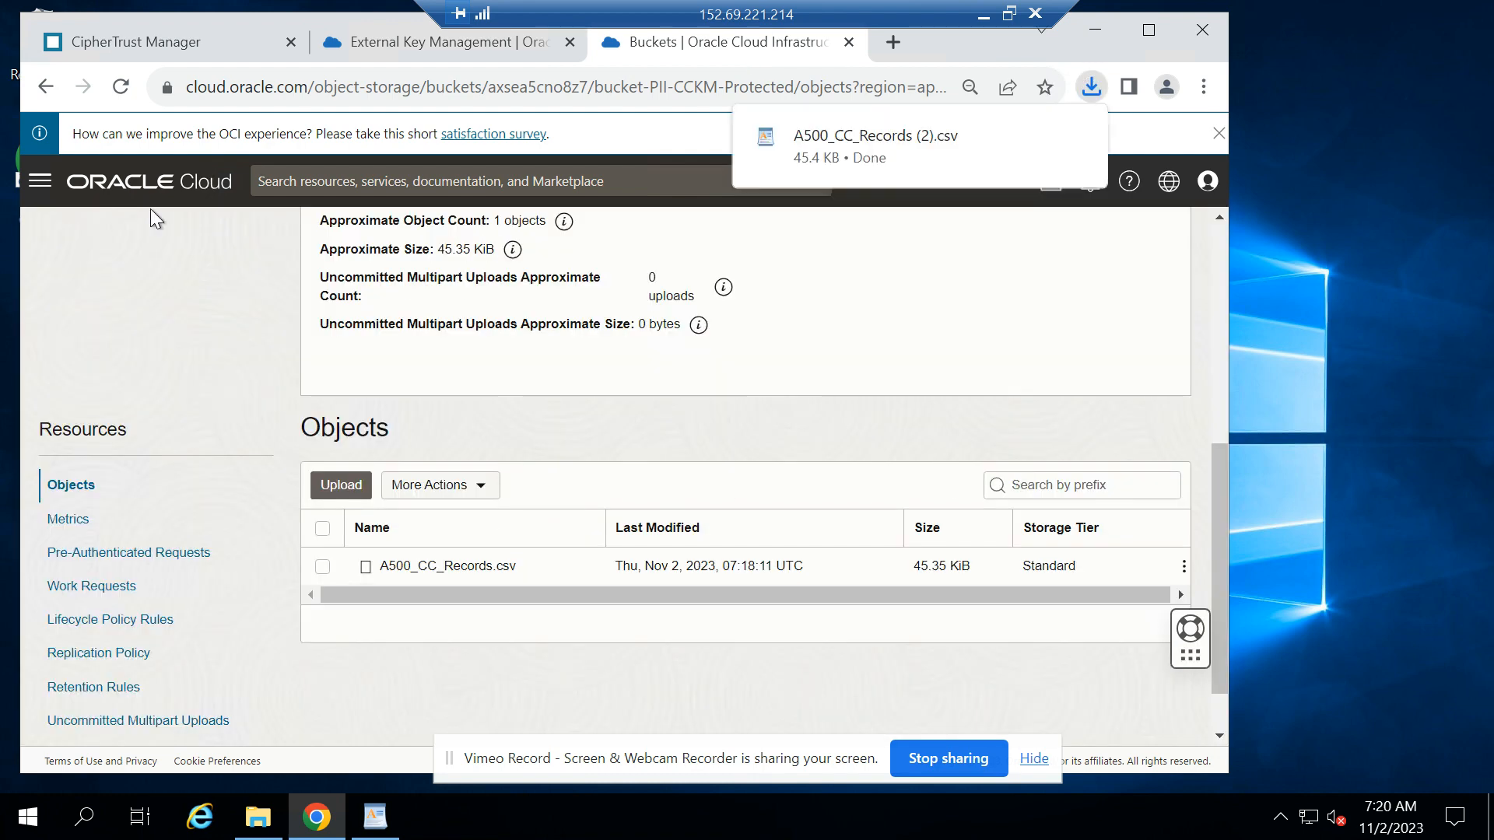
left_click(129, 41)
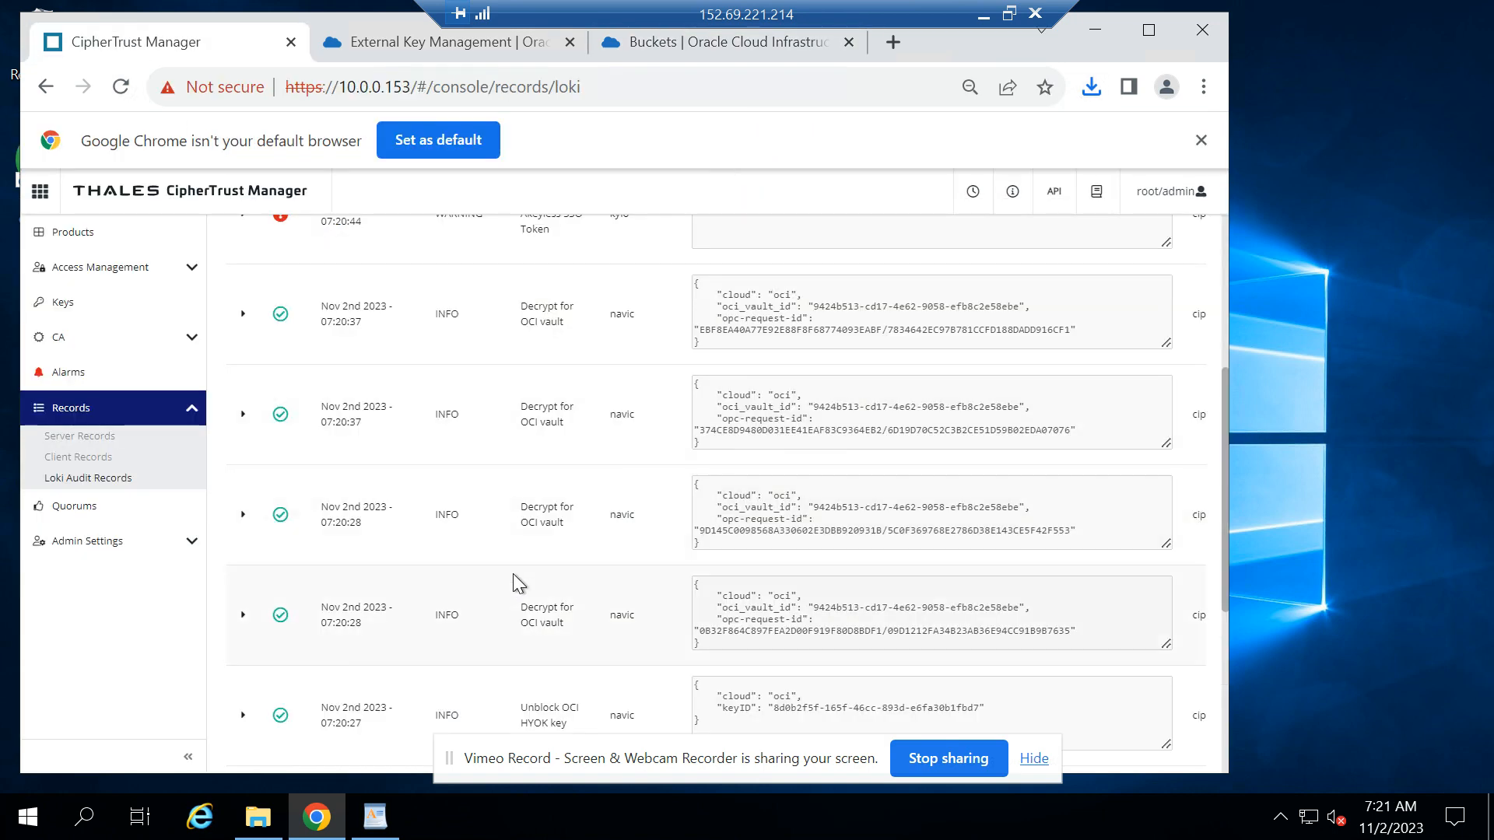
scroll(513, 582, "up", 5)
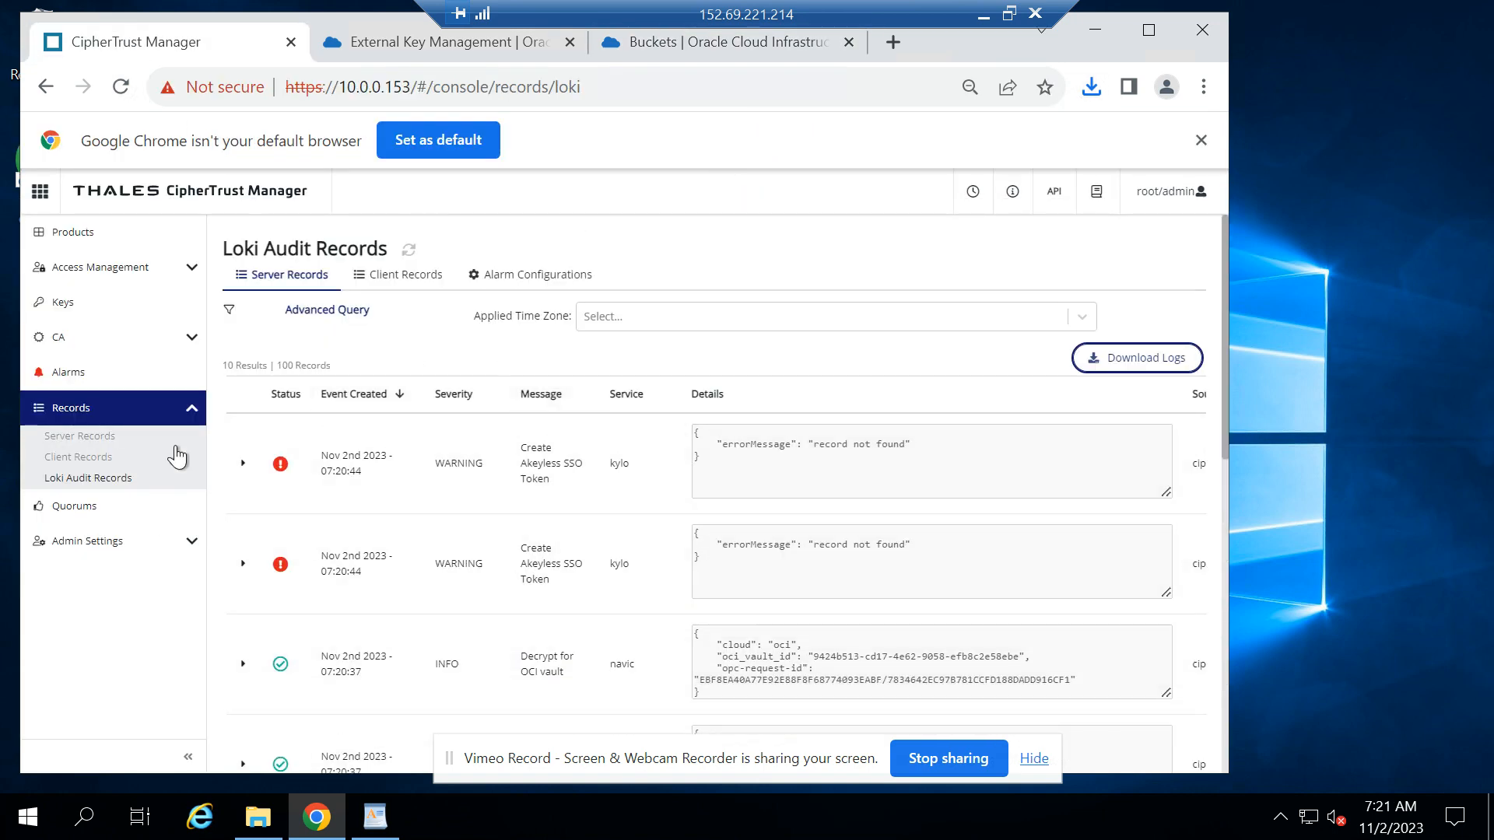
left_click(409, 250)
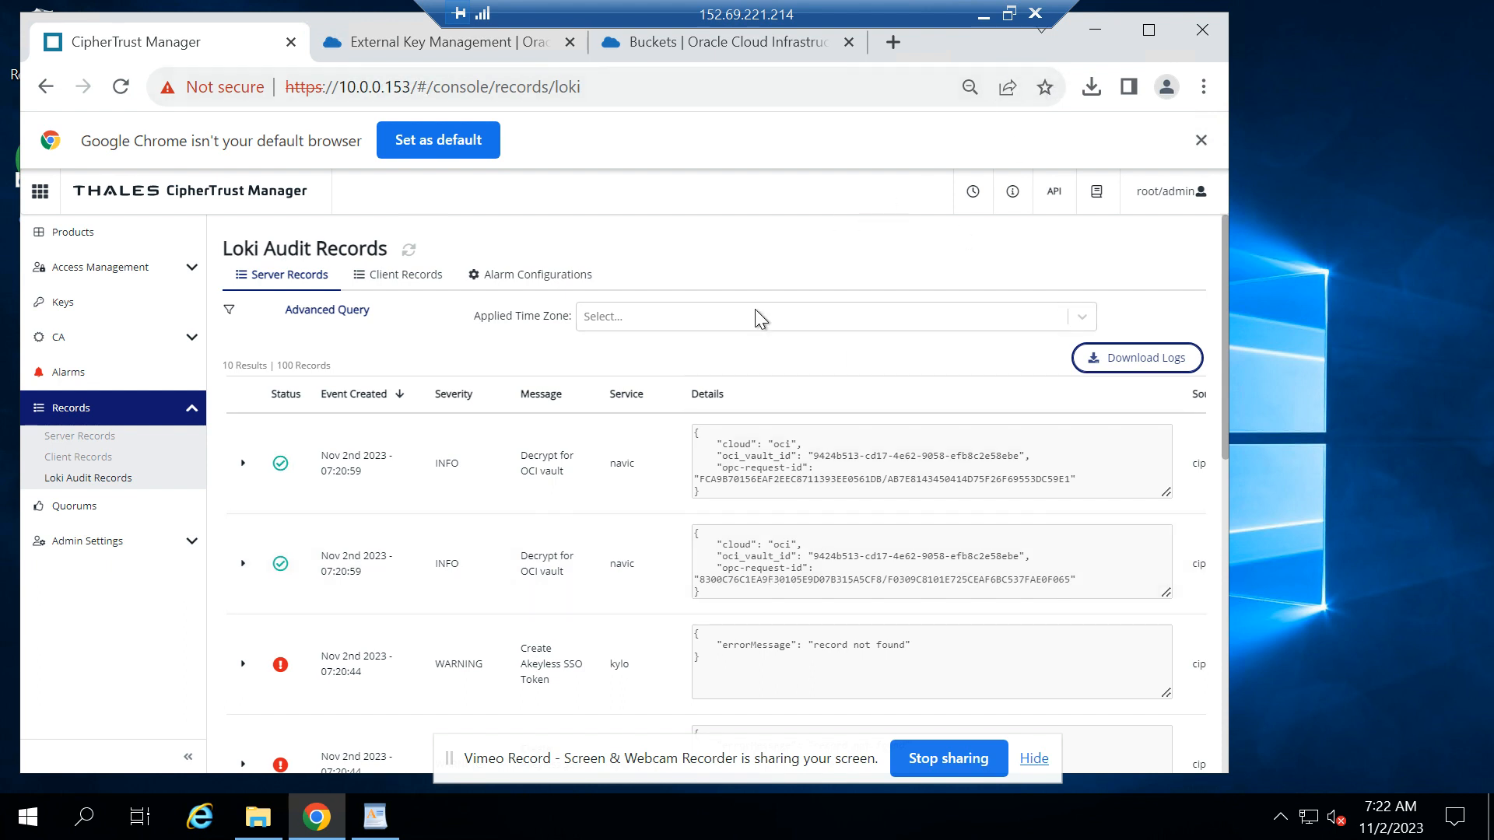
left_click(985, 15)
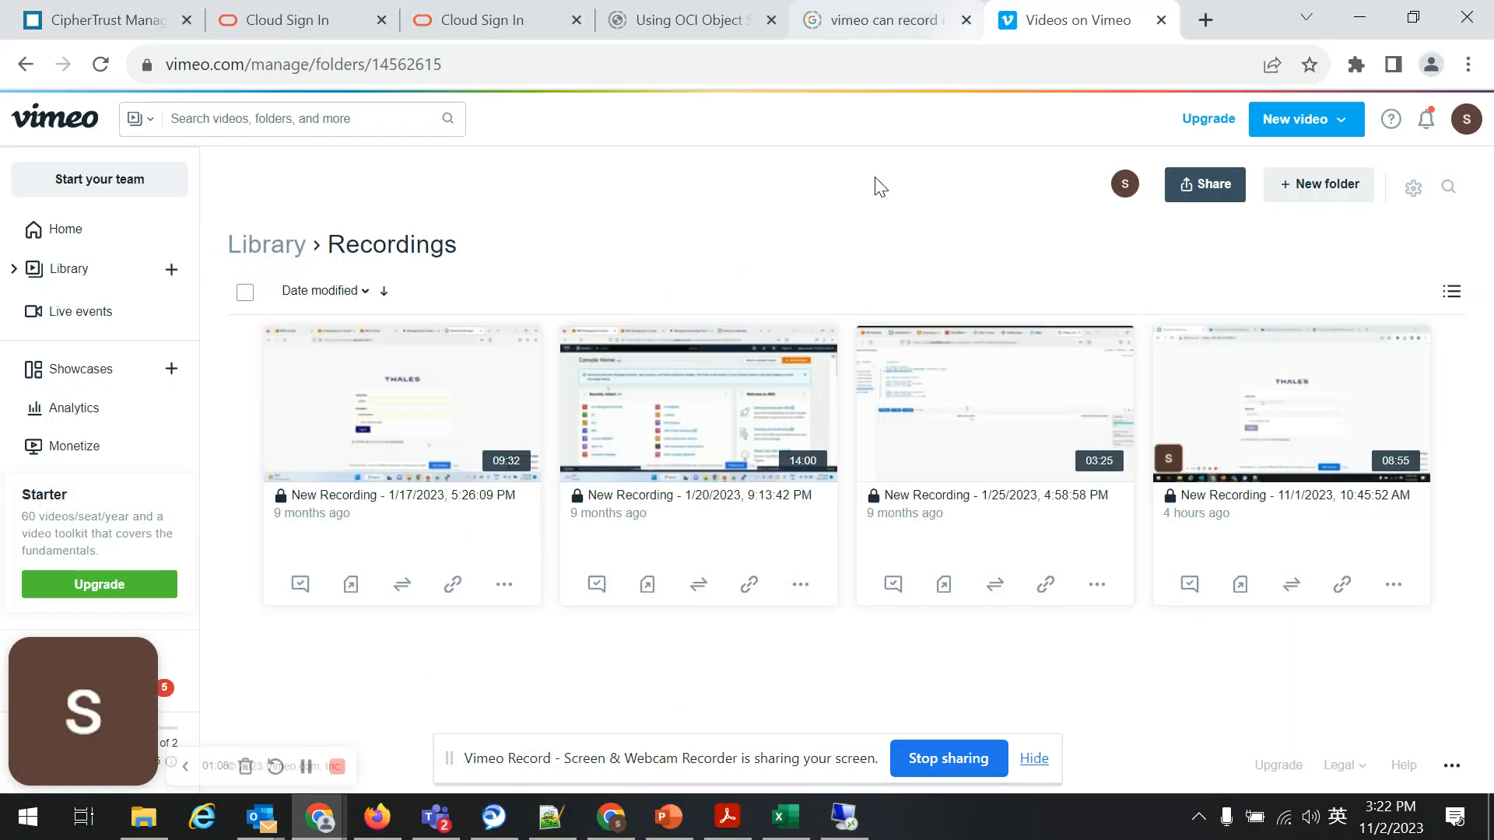